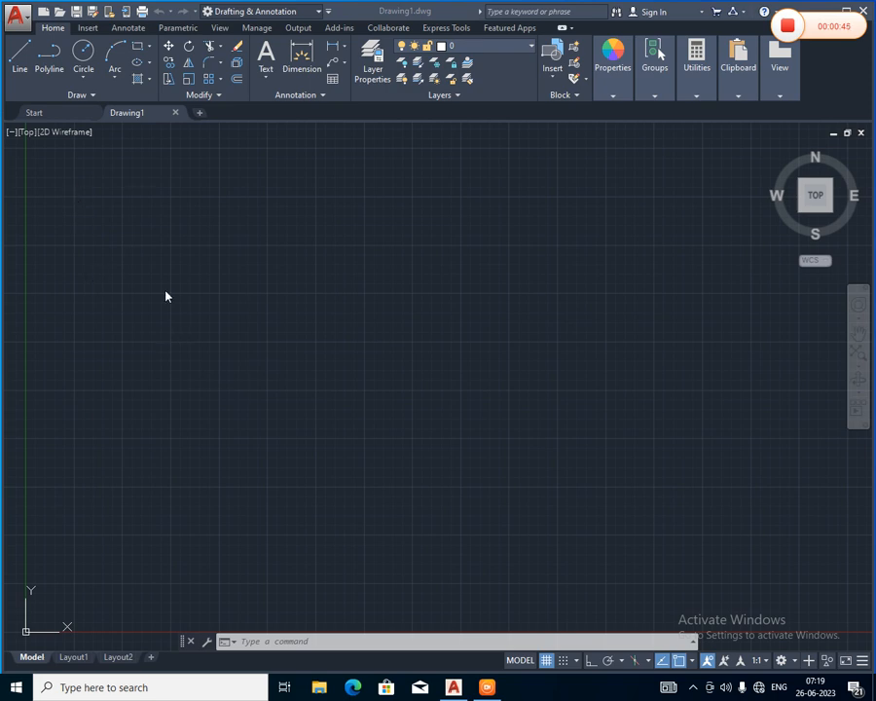
Step: Draw a nearly horizontal 20-unit line and a vertical 10-unit line rising from its right end
click(17, 76)
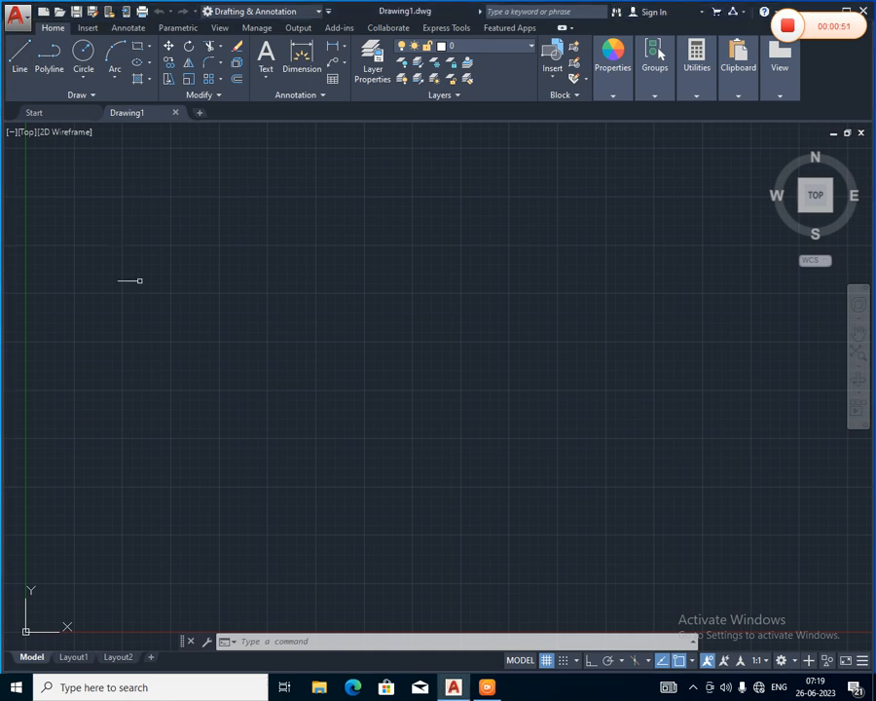
click(18, 56)
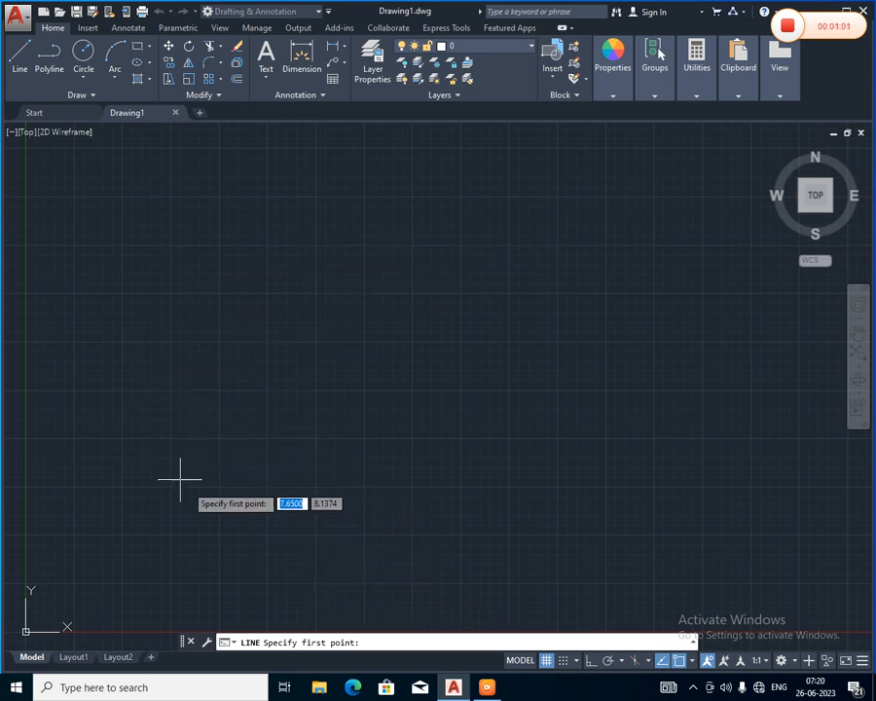
click(169, 432)
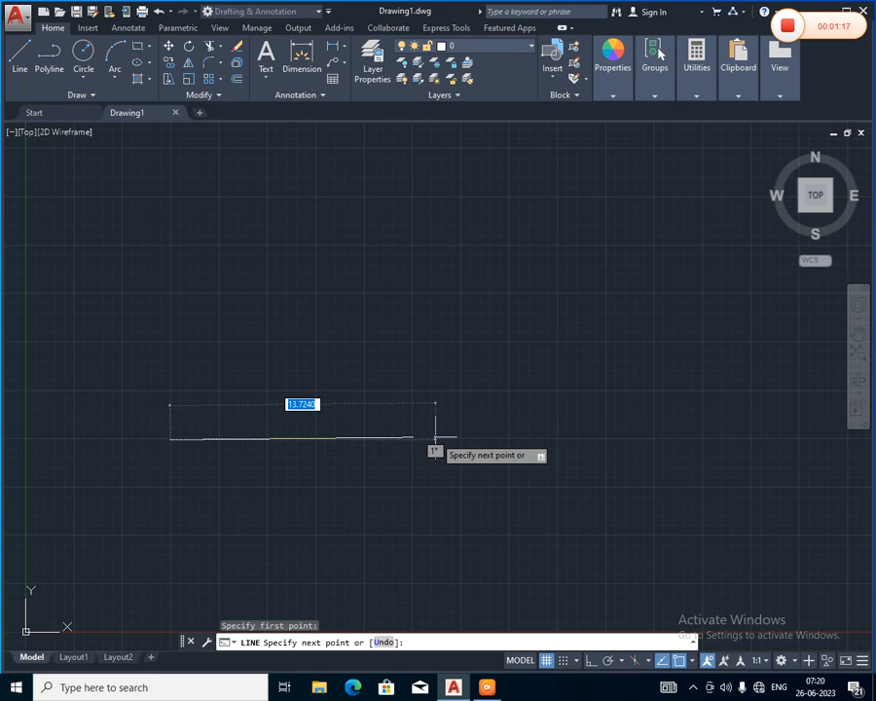
text(20)
key(Return)
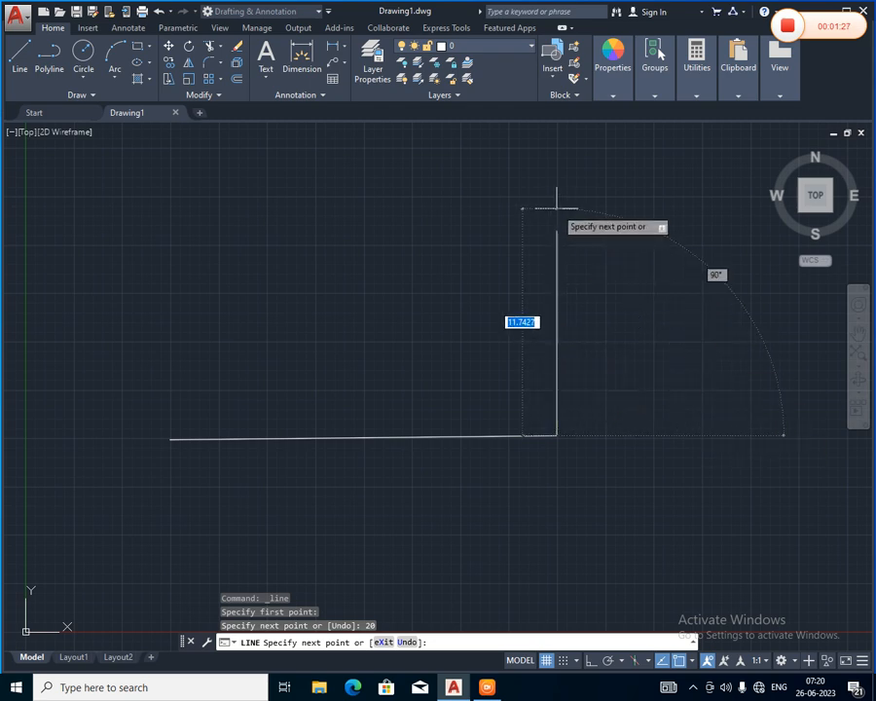
text(10)
key(Return)
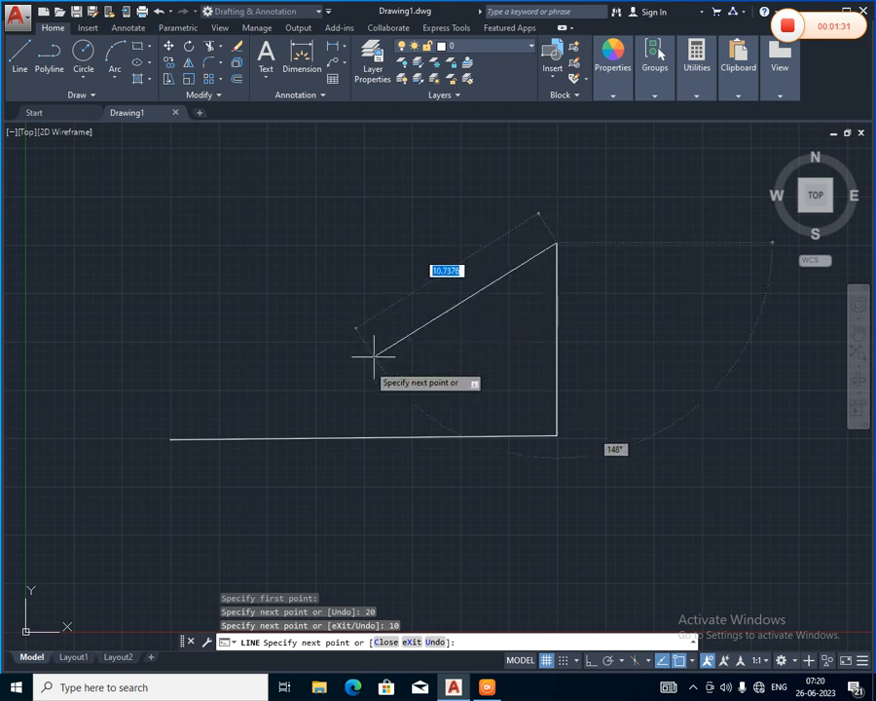
Step: Continue the line chain with a 20-unit segment sloping down to the left and a nearly vertical 20-unit segment upward
text(20)
key(Return)
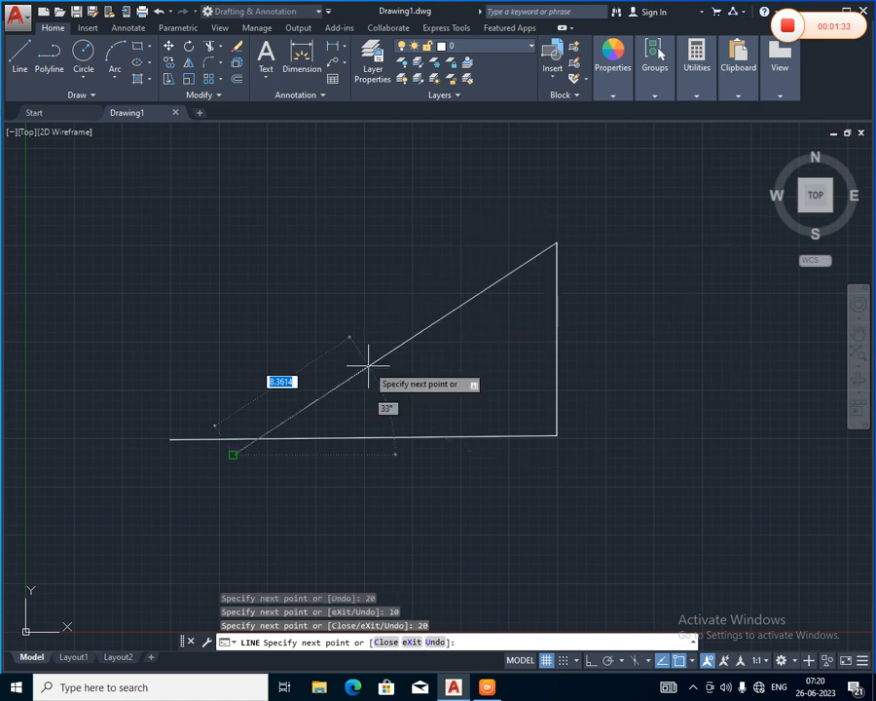
text(2)
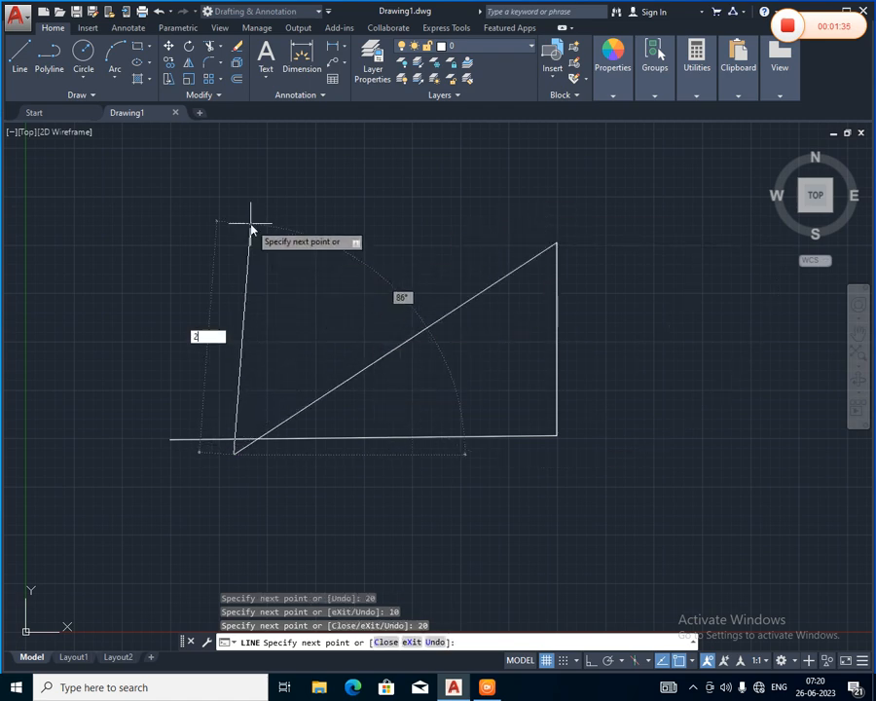
text(0)
key(Return)
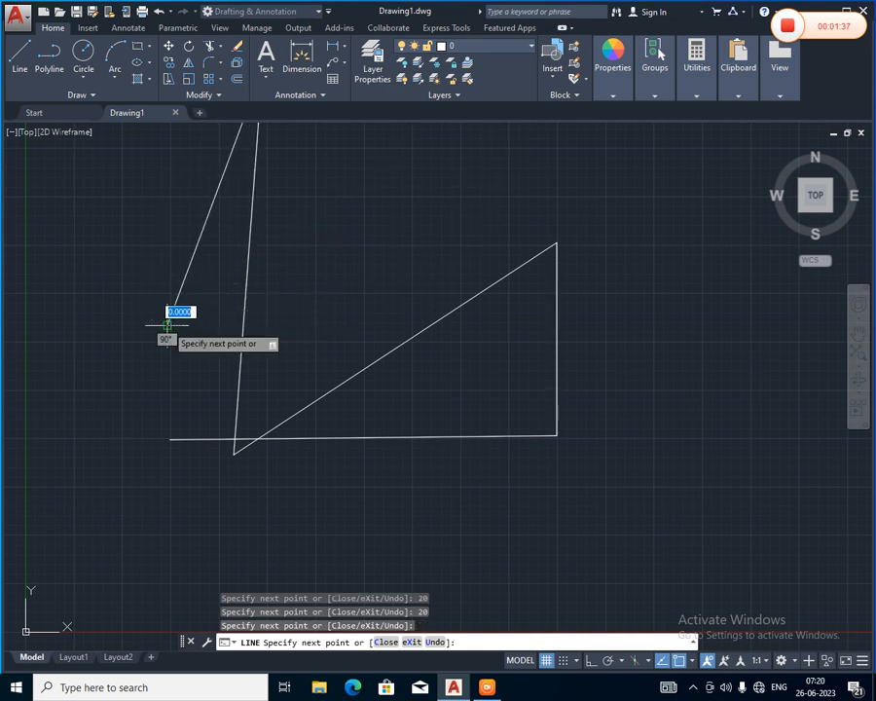
Step: Continue the chain with freehand segments down to the left, zigzagging above the triangle and around its right side, ending below the last bend
click(168, 324)
click(312, 306)
click(338, 225)
click(375, 273)
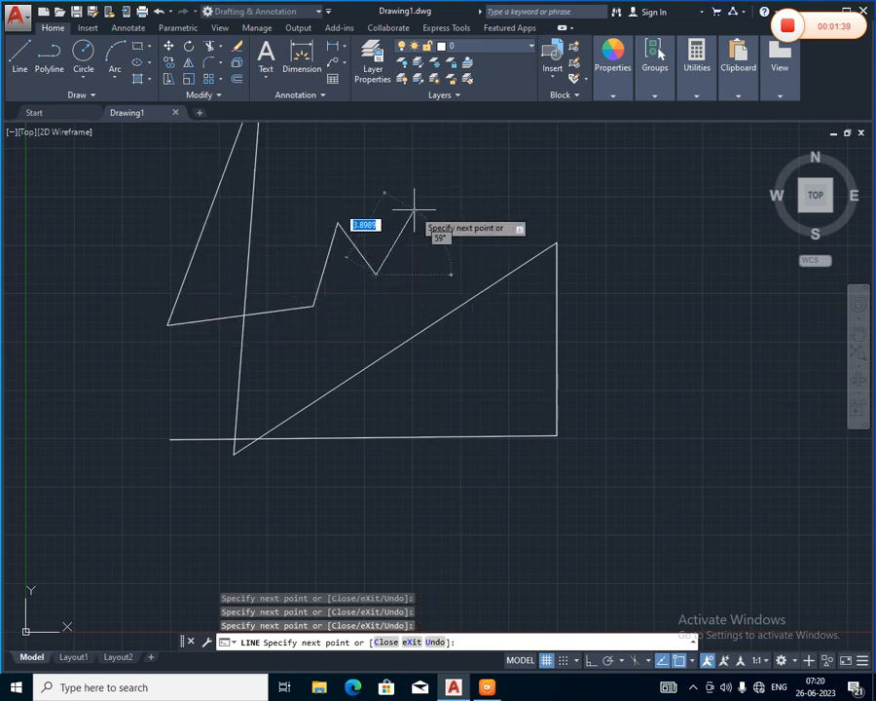
click(414, 209)
click(439, 244)
click(473, 205)
click(487, 234)
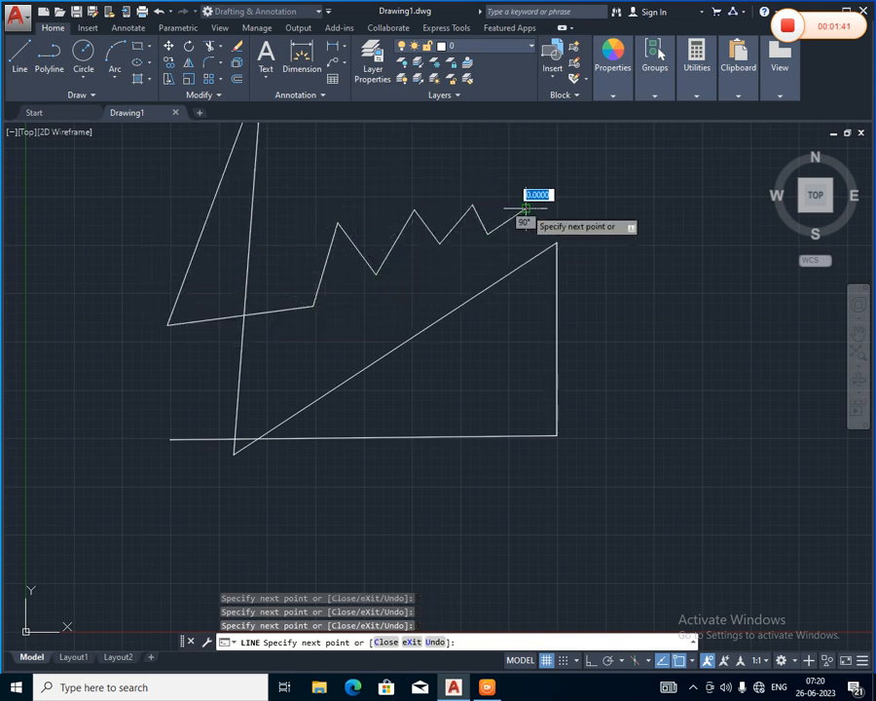
click(526, 209)
click(537, 216)
click(580, 197)
click(608, 240)
click(608, 281)
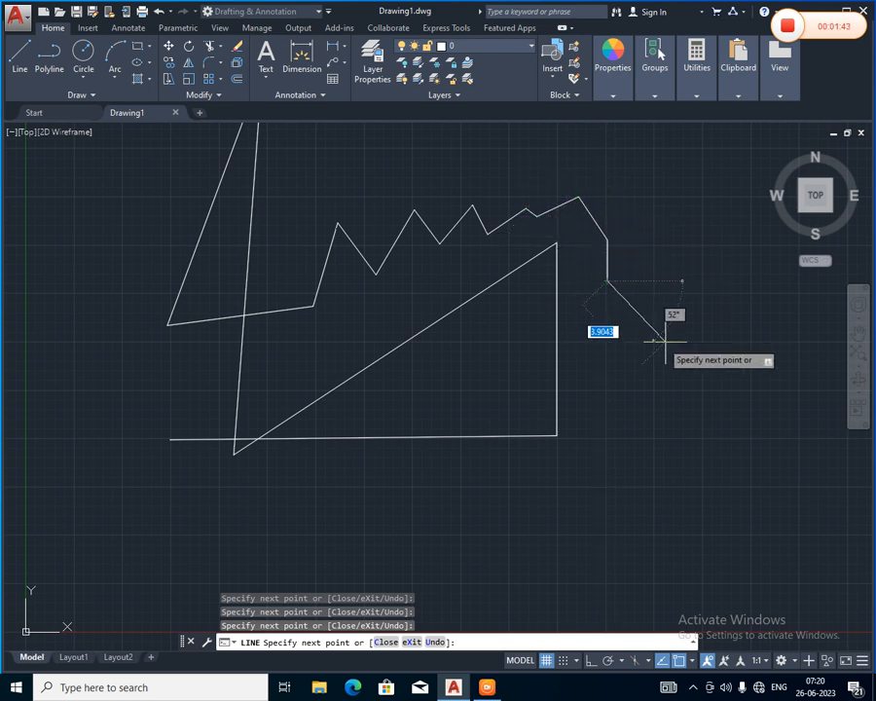
click(670, 341)
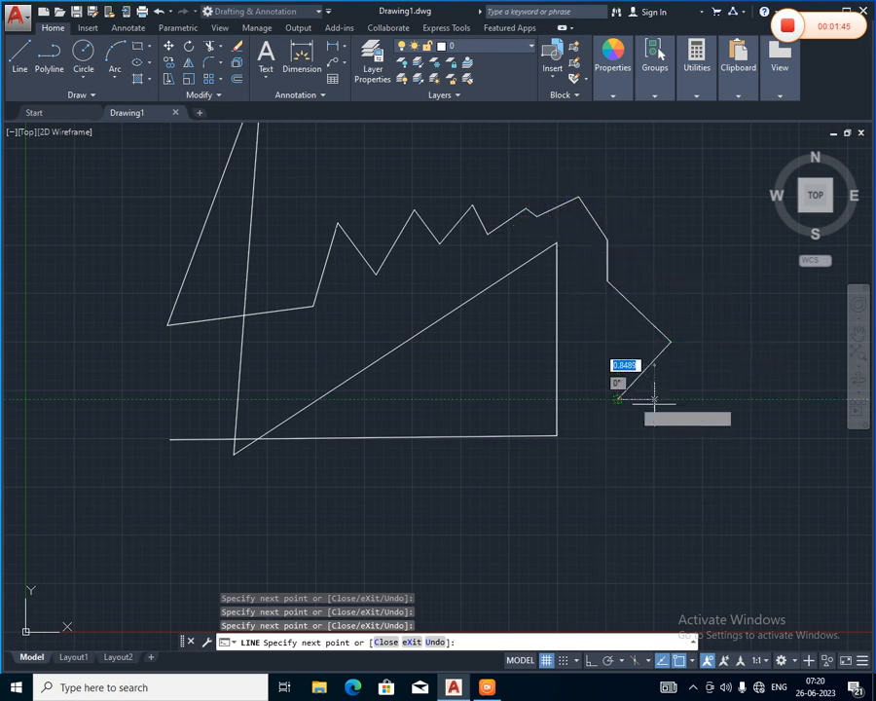
click(618, 399)
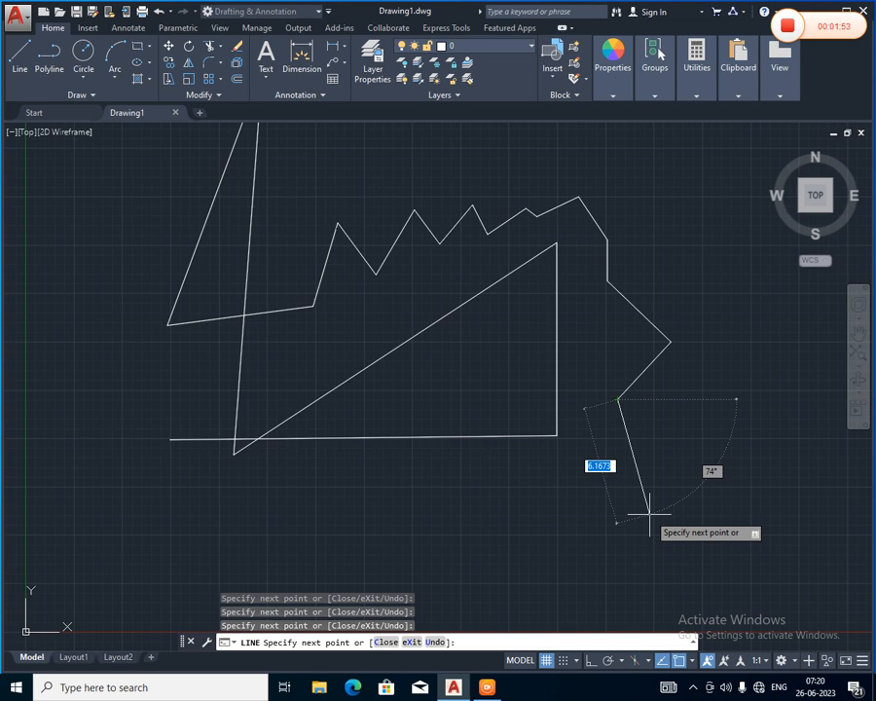
key(Return)
Step: Draw a separate diagonal line below the right end of the chain, then erase that line
key(Return)
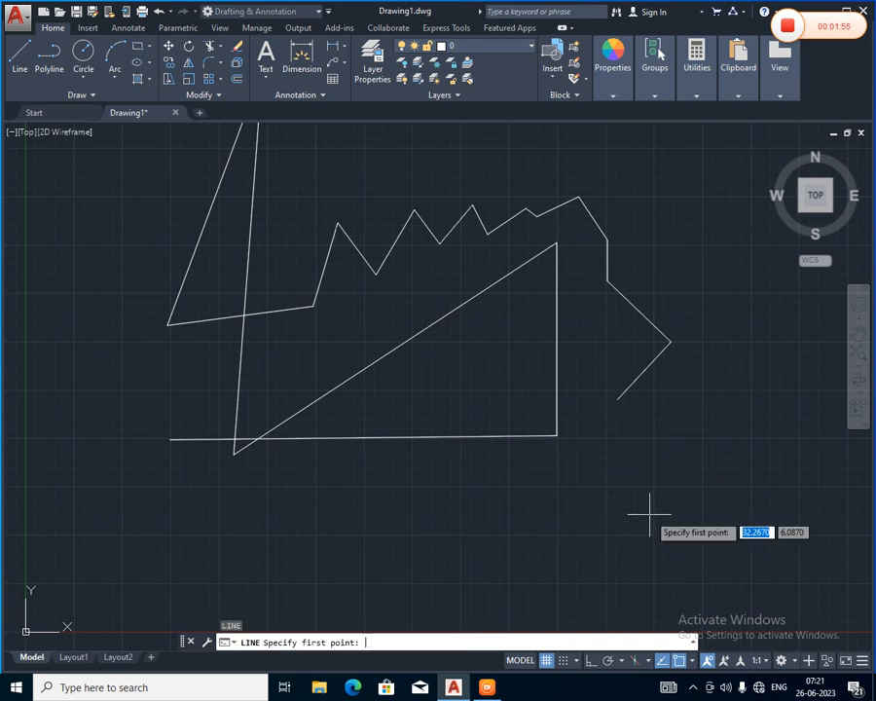
click(681, 465)
click(586, 560)
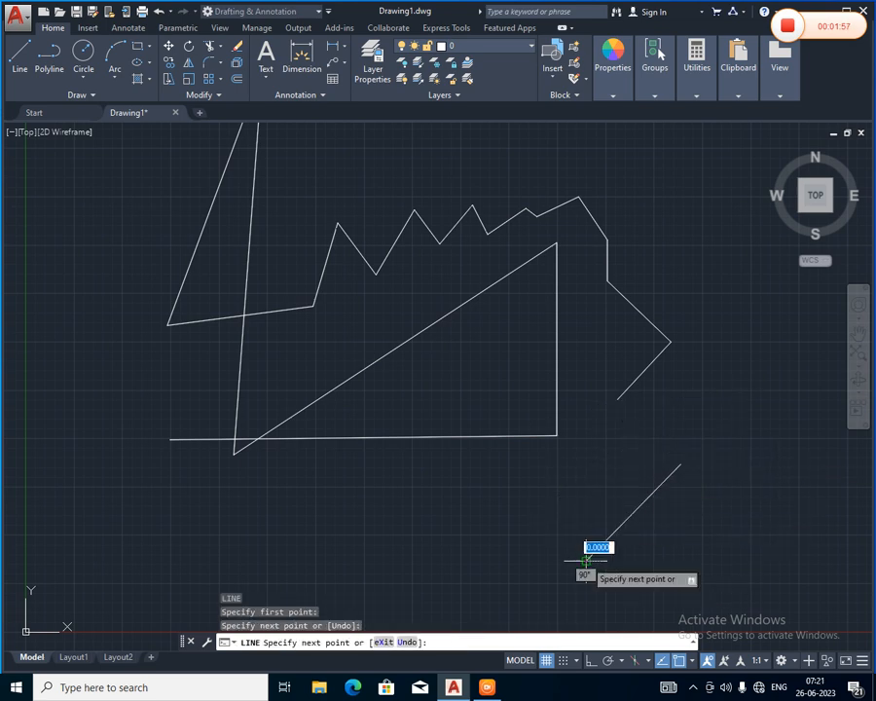
key(Escape)
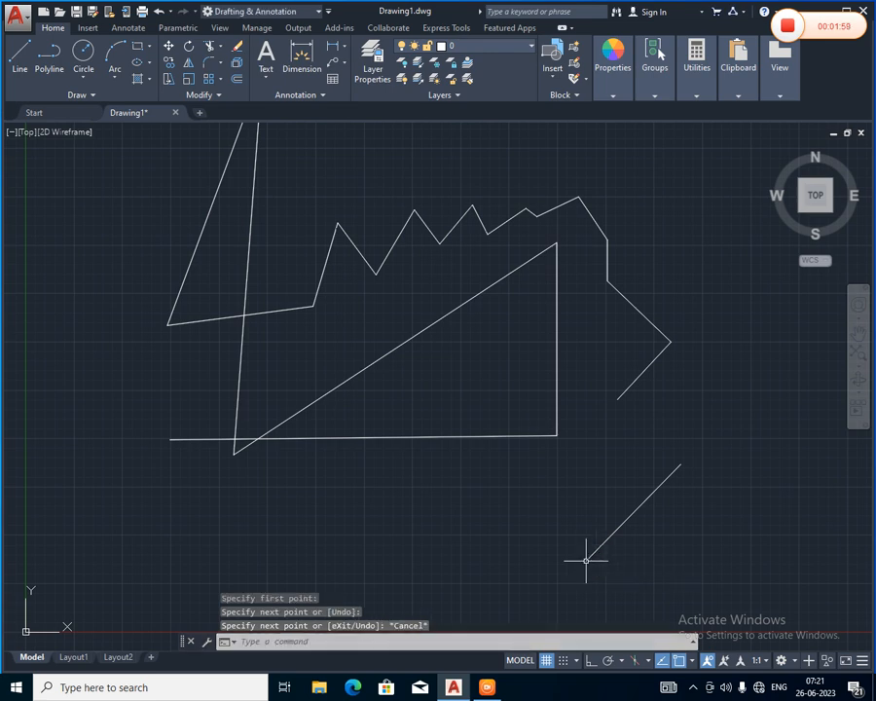
click(602, 545)
key(Delete)
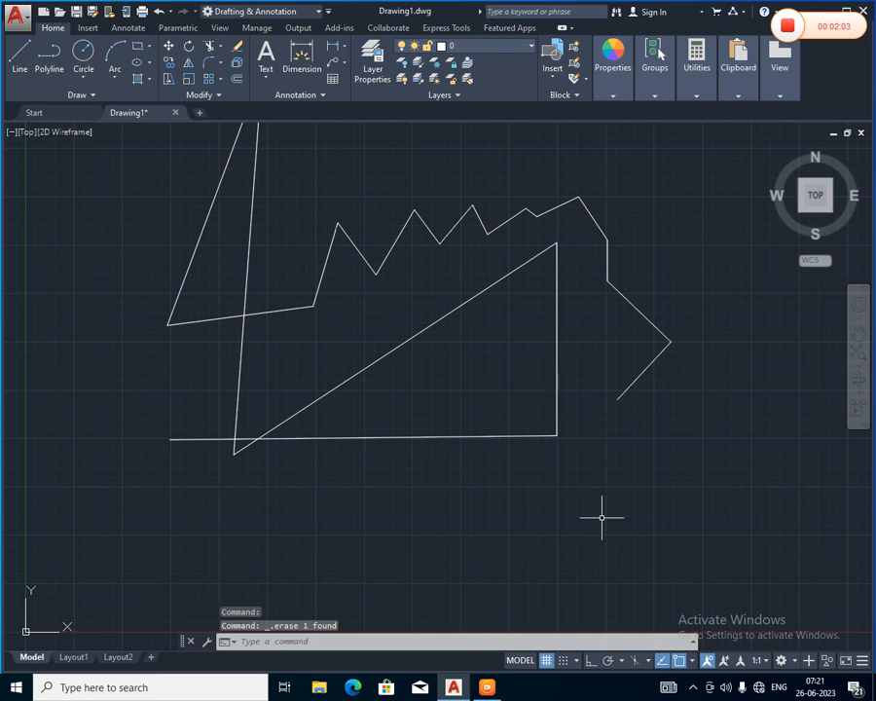
Step: Draw a freehand zigzag of six connected line segments below the 20-unit base line
click(19, 57)
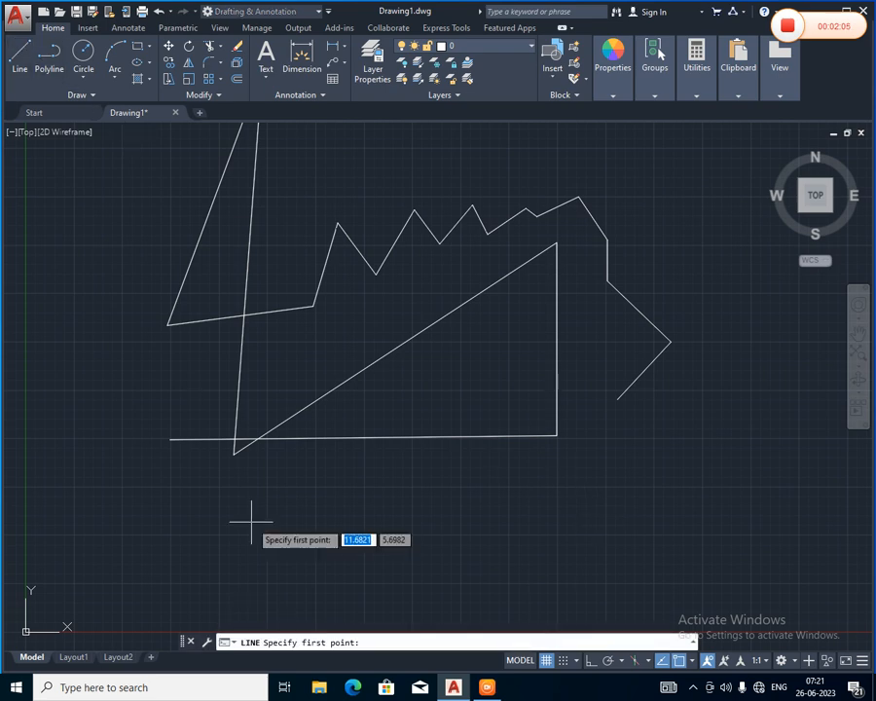
click(248, 537)
click(320, 494)
click(390, 552)
click(418, 509)
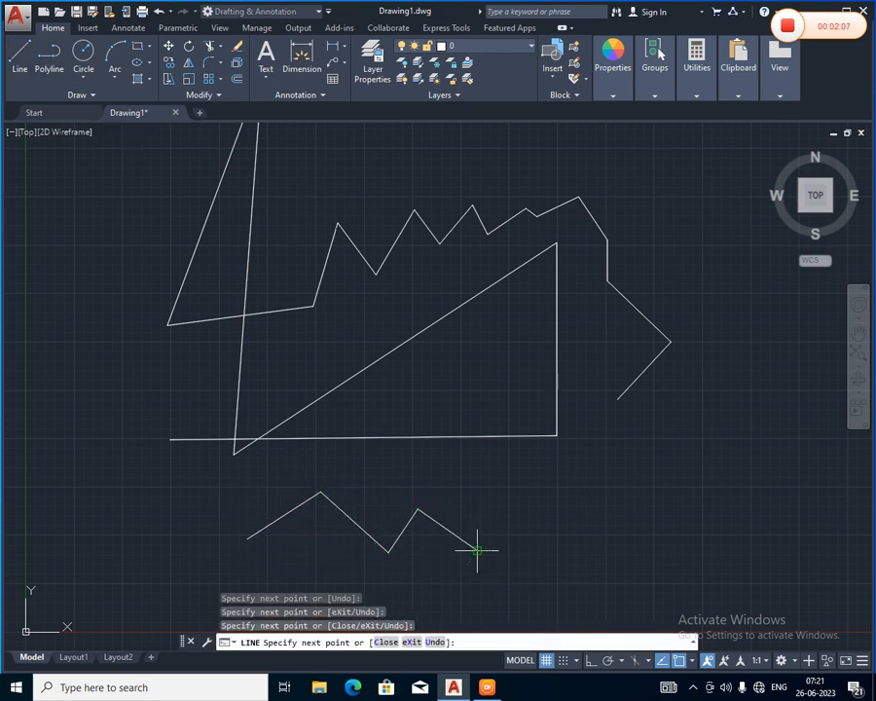
click(477, 550)
click(514, 508)
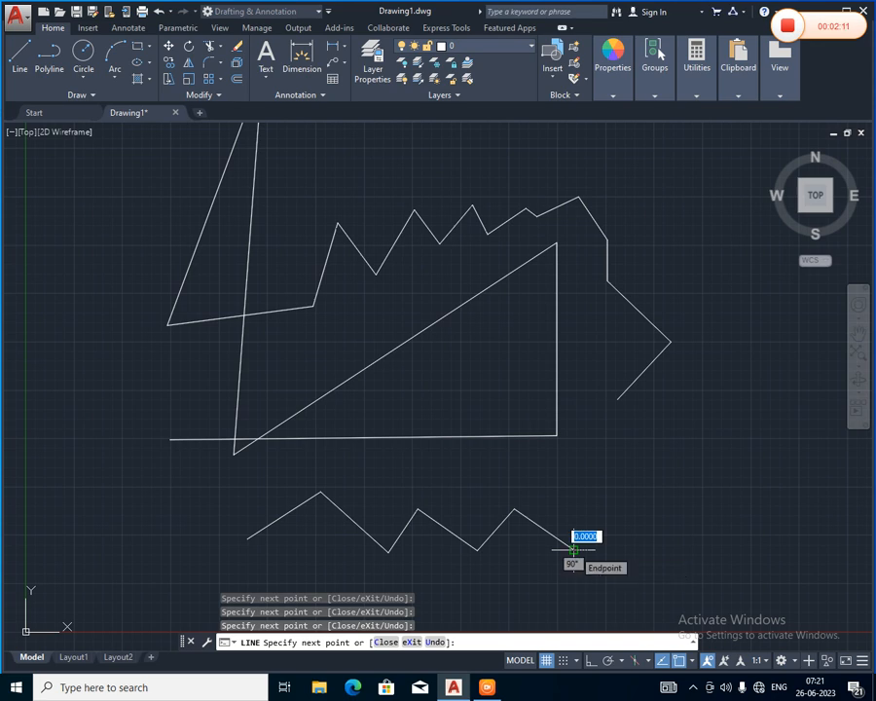
key(Escape)
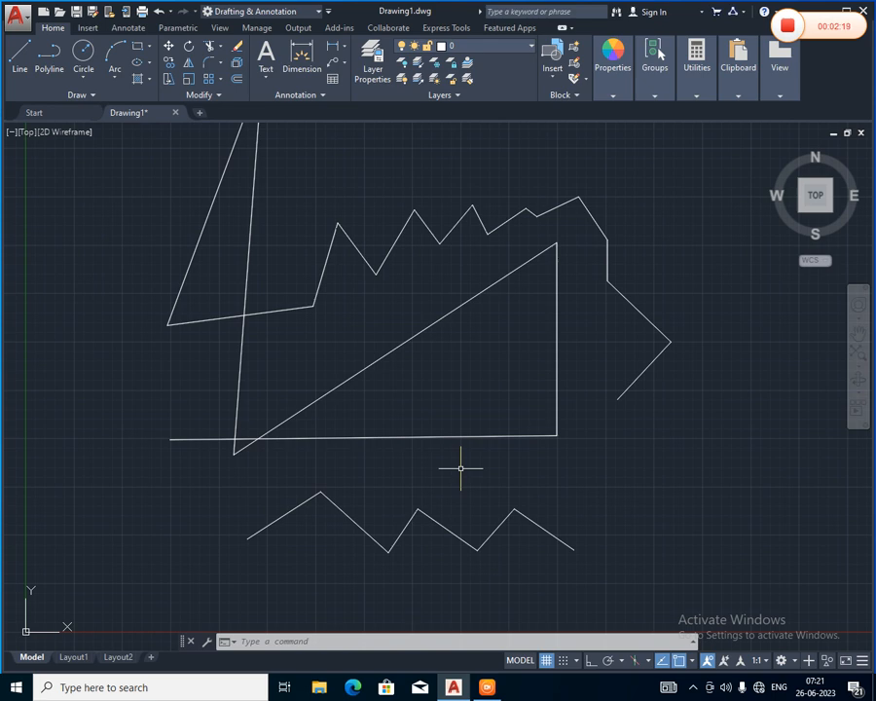
Step: Draw a freehand zigzag of four connected line segments to the lower right of the existing chain
click(19, 53)
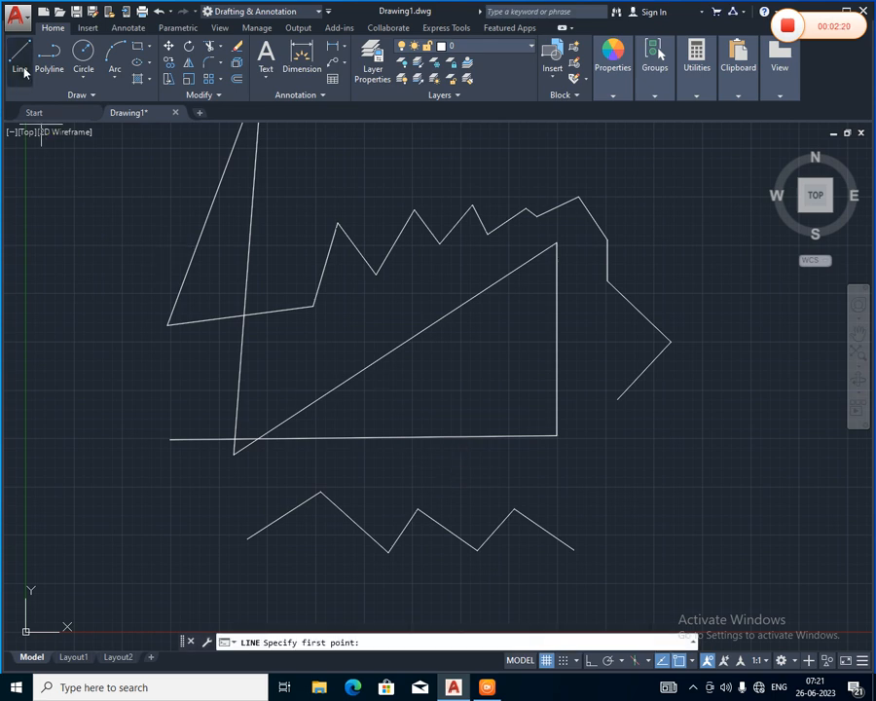
click(631, 471)
click(706, 423)
click(733, 483)
click(768, 425)
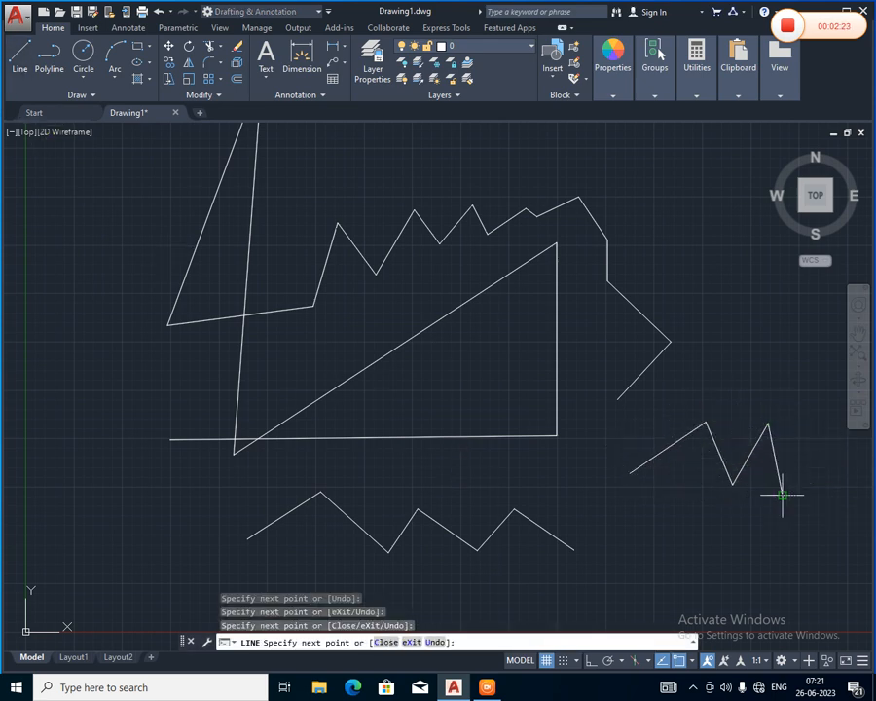
click(782, 492)
key(Return)
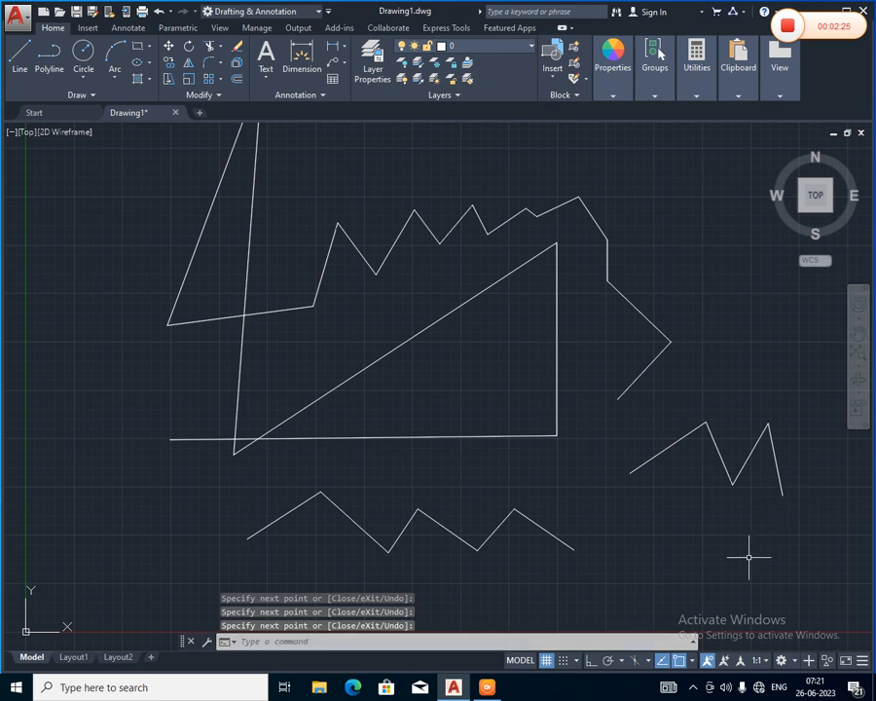
Step: Draw a freehand zigzag of four connected line segments to the lower left of the base line
click(19, 56)
click(66, 503)
click(107, 474)
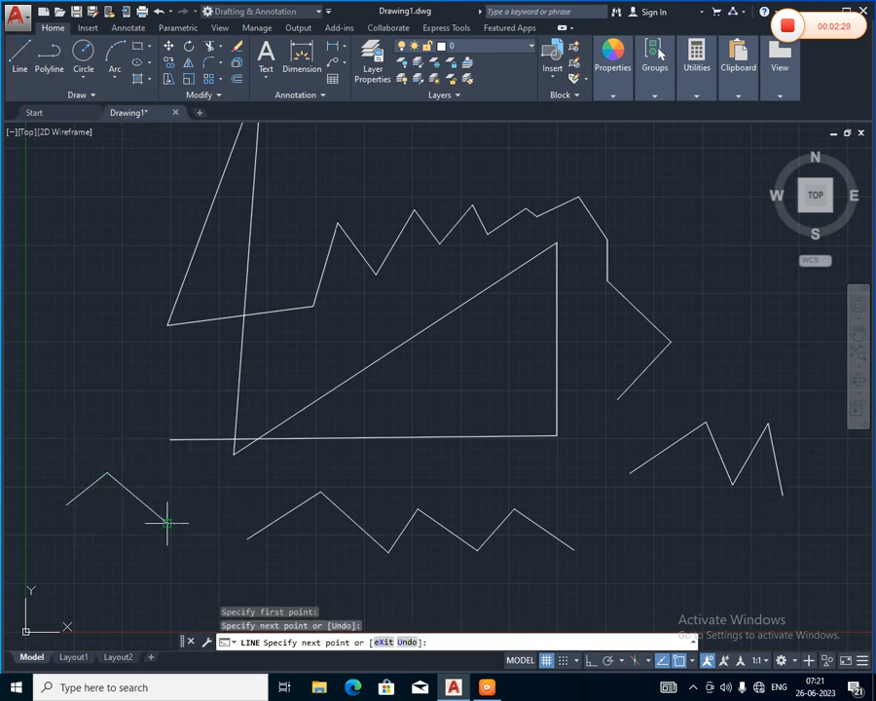
click(168, 523)
click(190, 491)
click(231, 516)
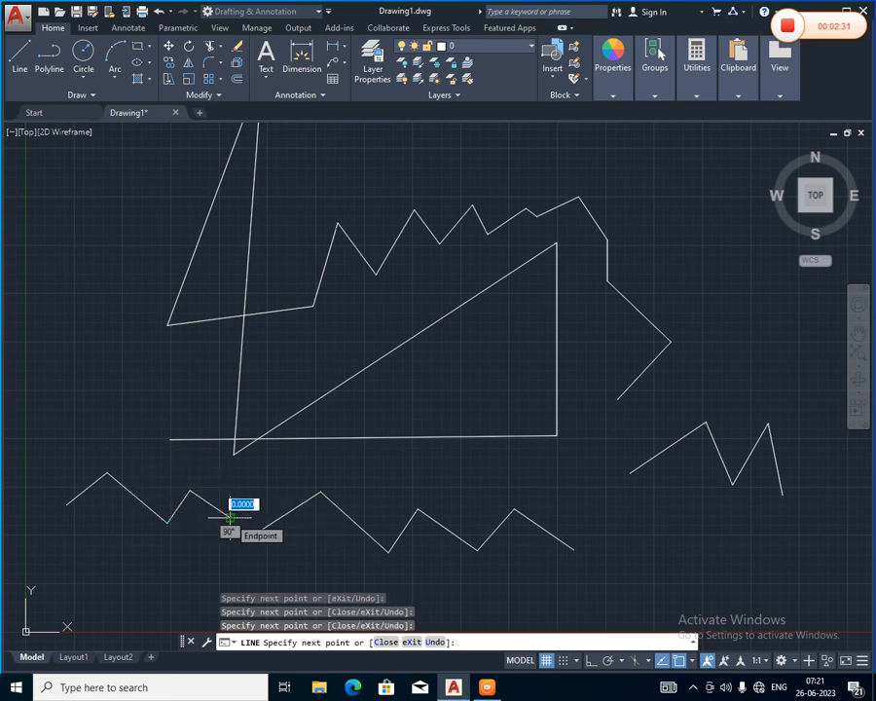
key(Escape)
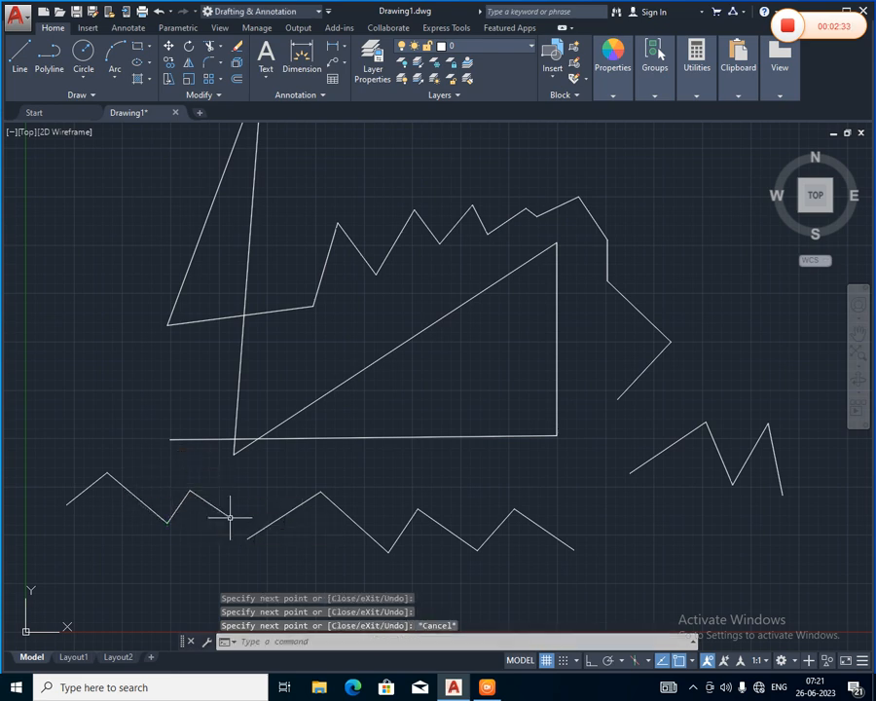
Step: Erase all the practice lines from the drawing
scroll(305, 403, down, 2)
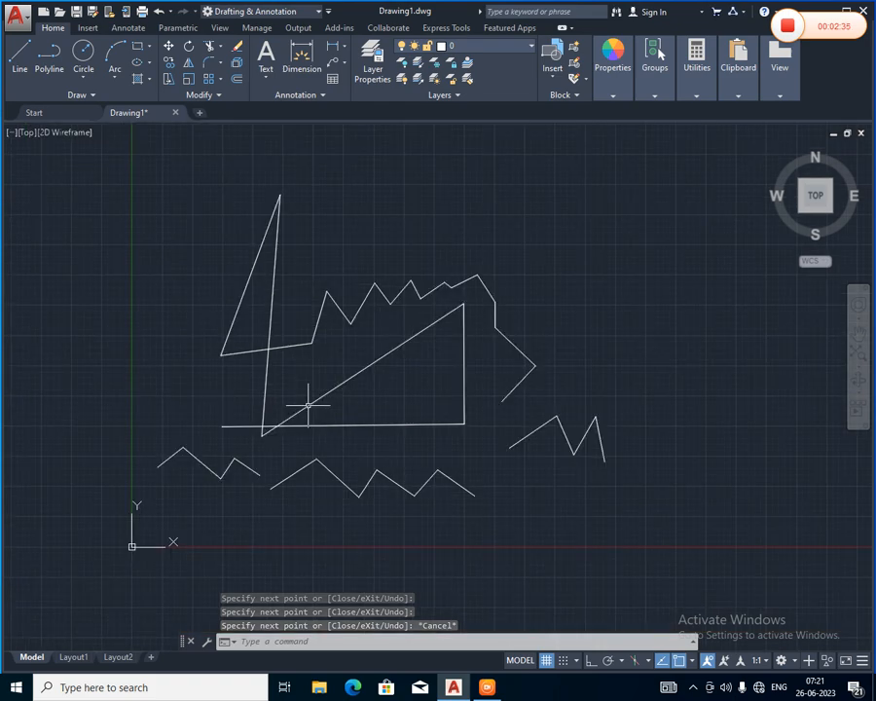
click(158, 183)
mouse_move(158, 301)
mouse_down()
mouse_move(158, 419)
mouse_move(686, 510)
mouse_move(704, 251)
mouse_up()
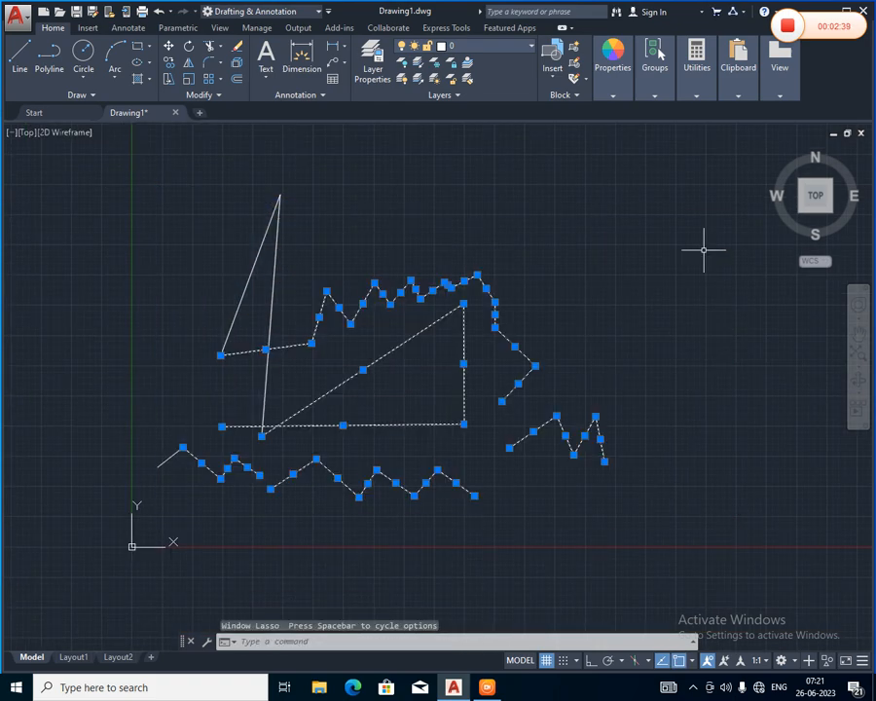
key(Delete)
mouse_move(371, 140)
mouse_down()
mouse_move(235, 580)
mouse_move(43, 405)
mouse_move(26, 286)
mouse_up()
key(Delete)
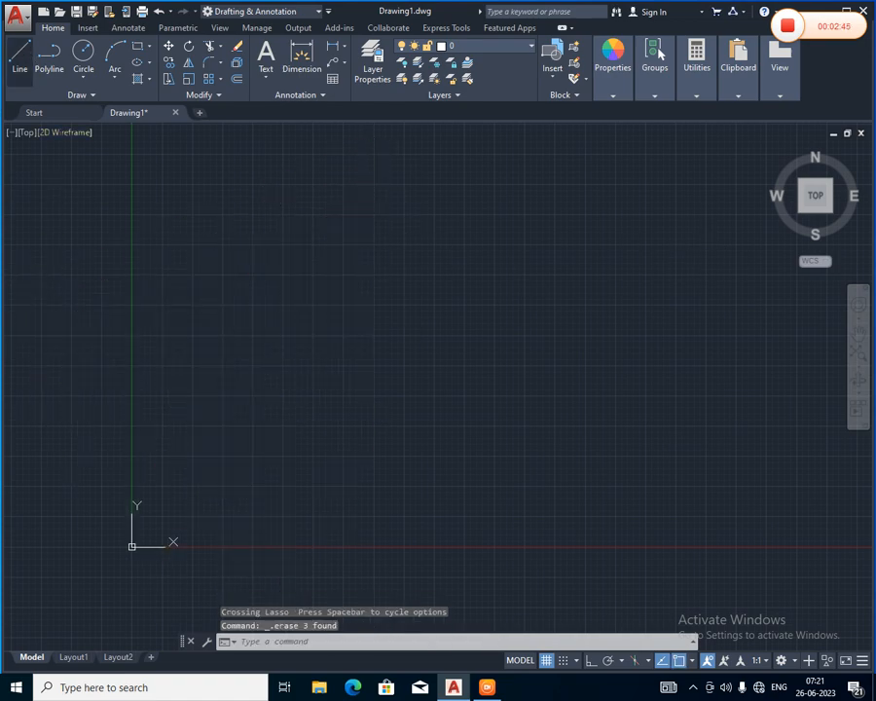
Step: Start the Line command with its L alias and draw a 10-unit horizontal line toward the right
click(335, 642)
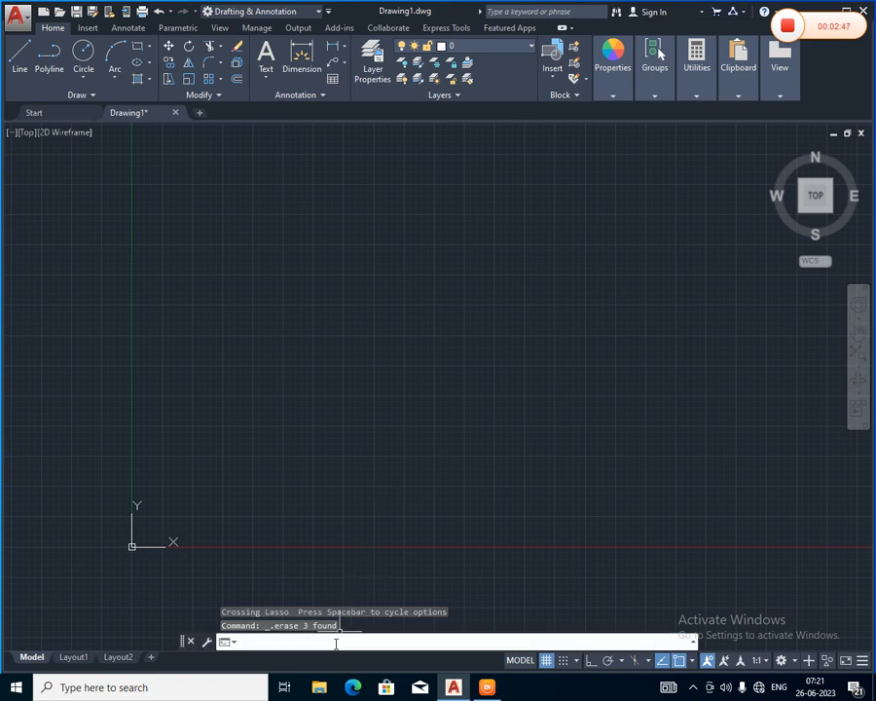
scroll(345, 250, up, 2)
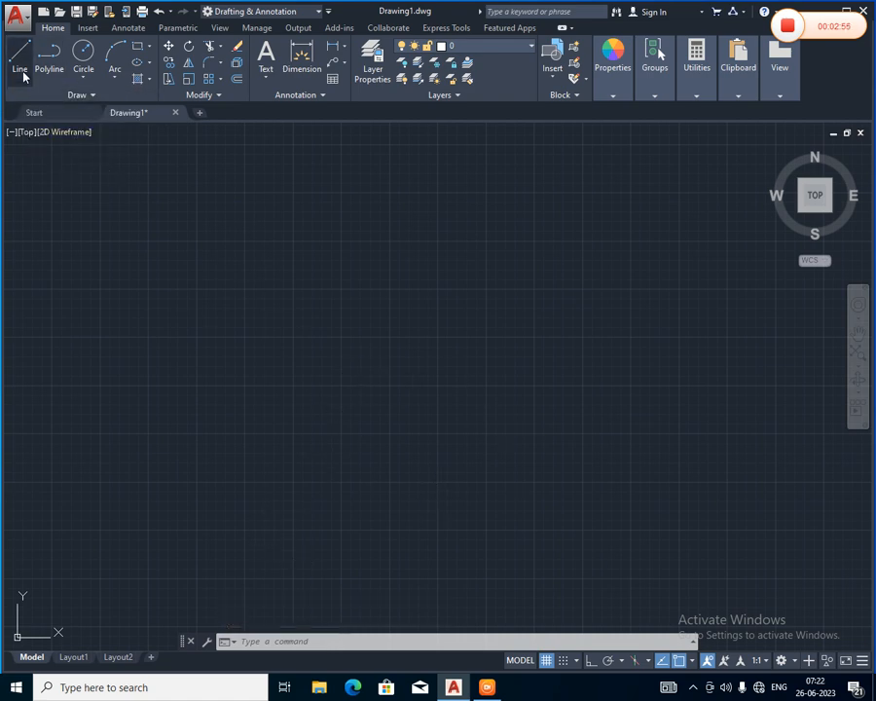
click(303, 640)
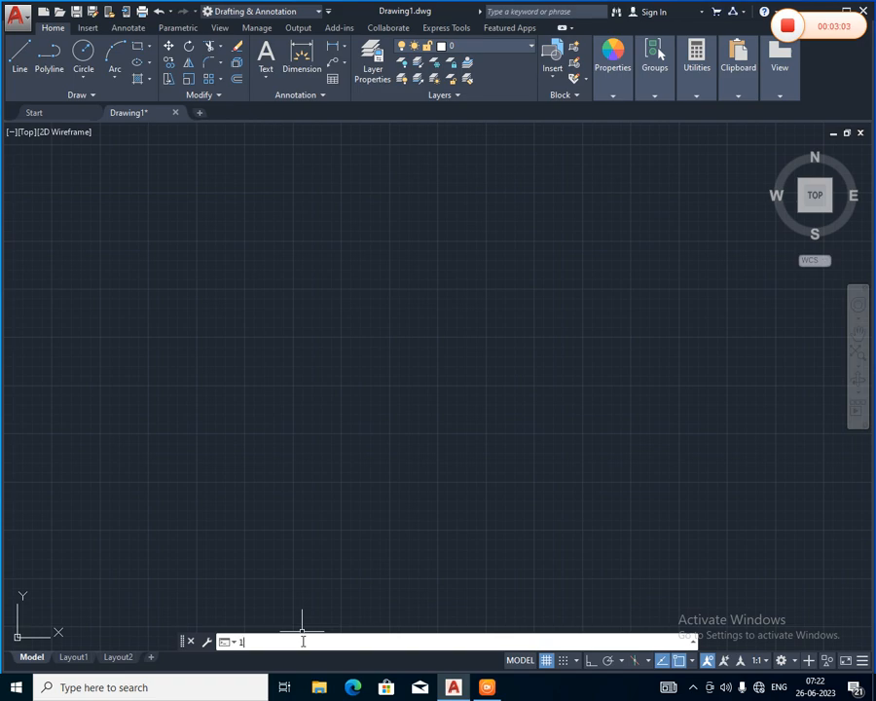
text(l)
key(Return)
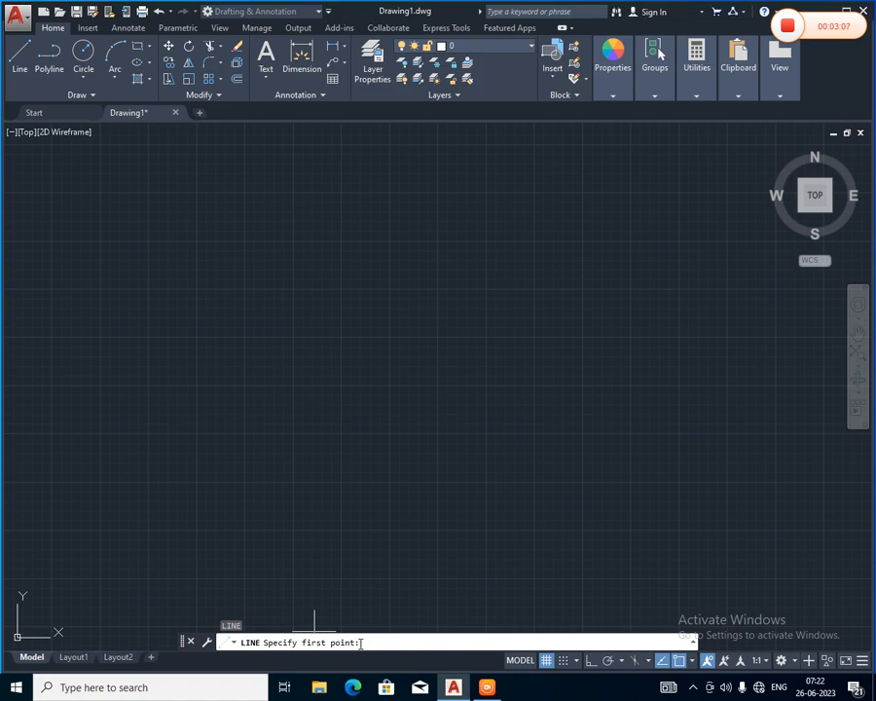
click(146, 441)
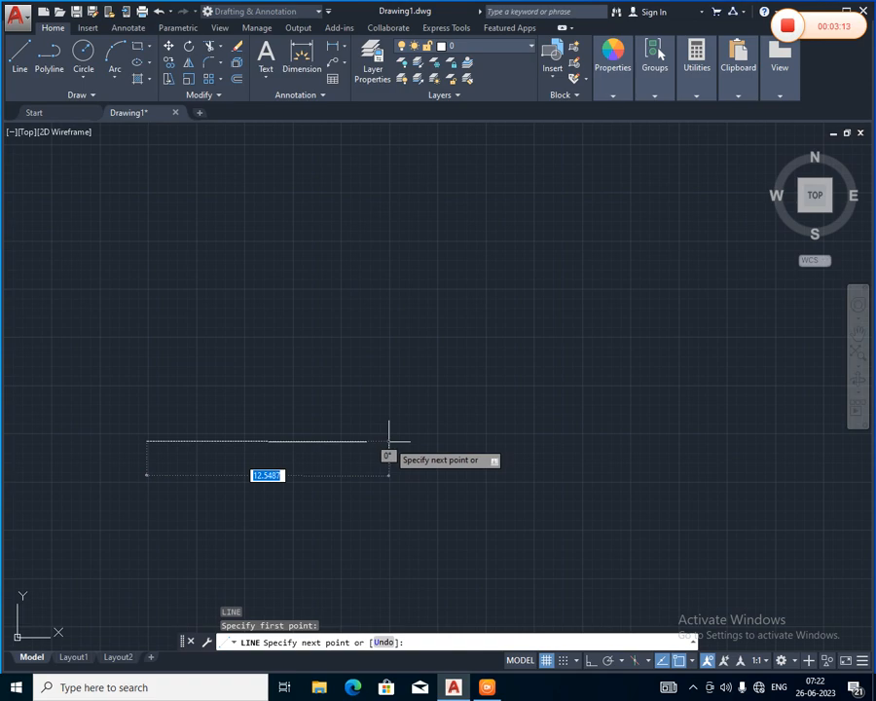
text(10)
key(Return)
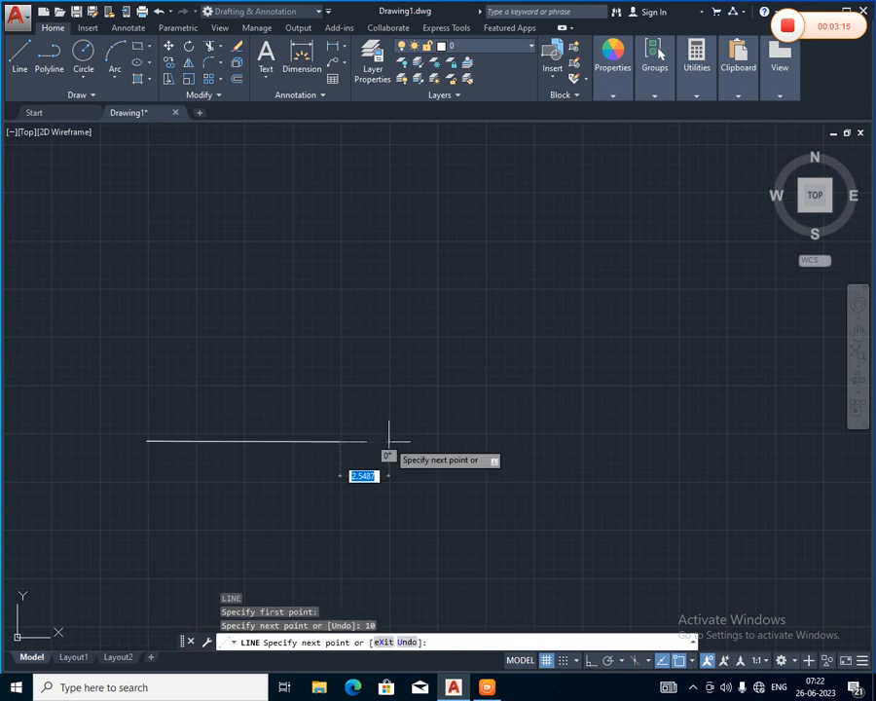
Step: Continue the chain from the 10-unit line with a freehand zigzag of six segments toward the right
click(419, 347)
click(511, 434)
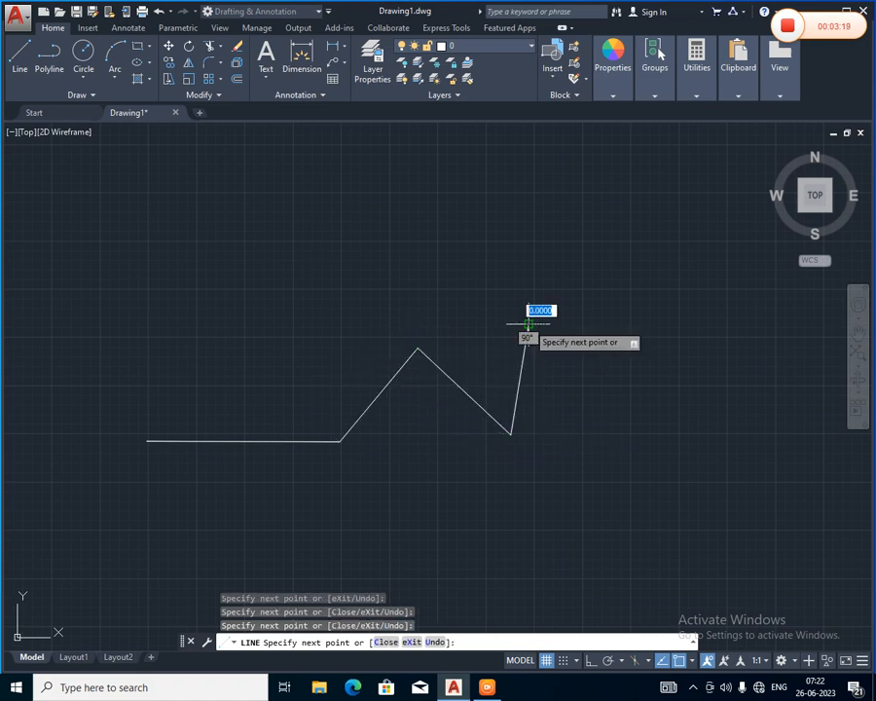
click(528, 324)
click(594, 413)
click(631, 289)
click(698, 431)
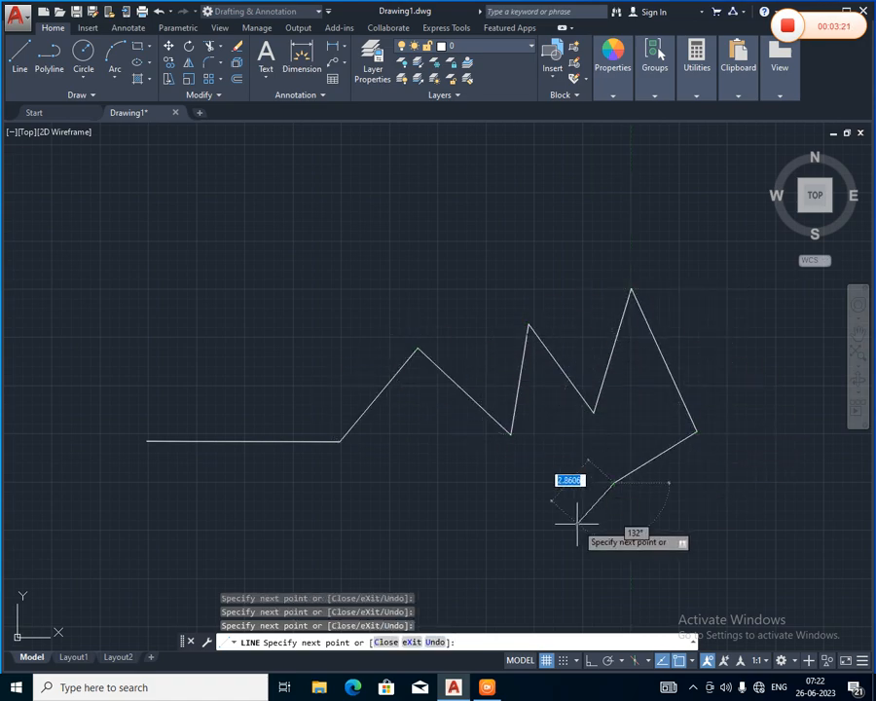
Step: Extend the chain down and back to the left with five freehand segments below the zigzag
click(615, 482)
click(676, 554)
click(493, 554)
click(493, 504)
click(401, 519)
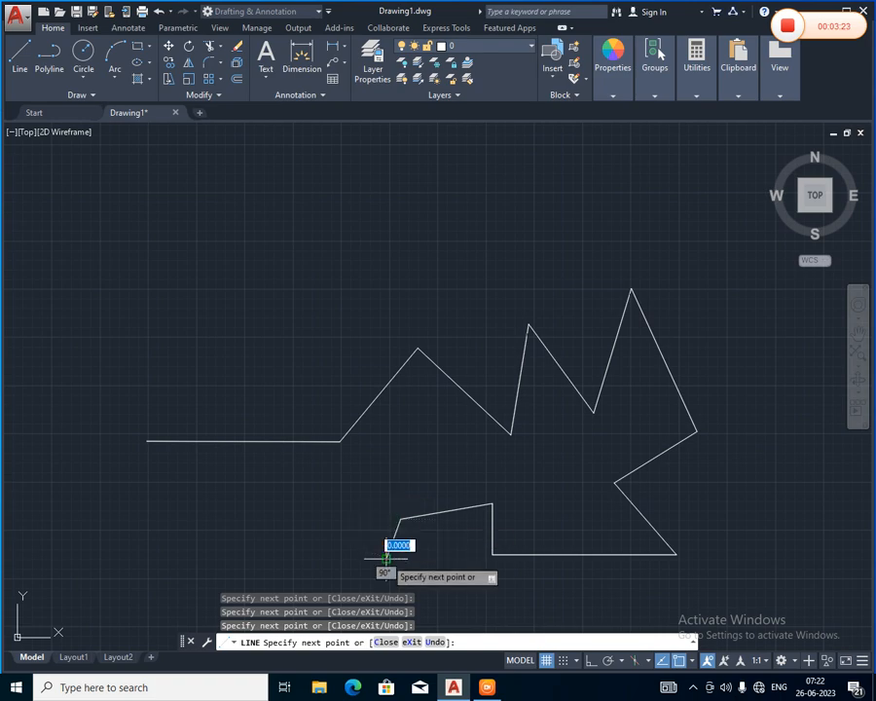
Step: Continue the chain leftward with five freehand zigzag segments below the 10-unit base line
click(387, 558)
click(292, 514)
click(216, 542)
click(173, 497)
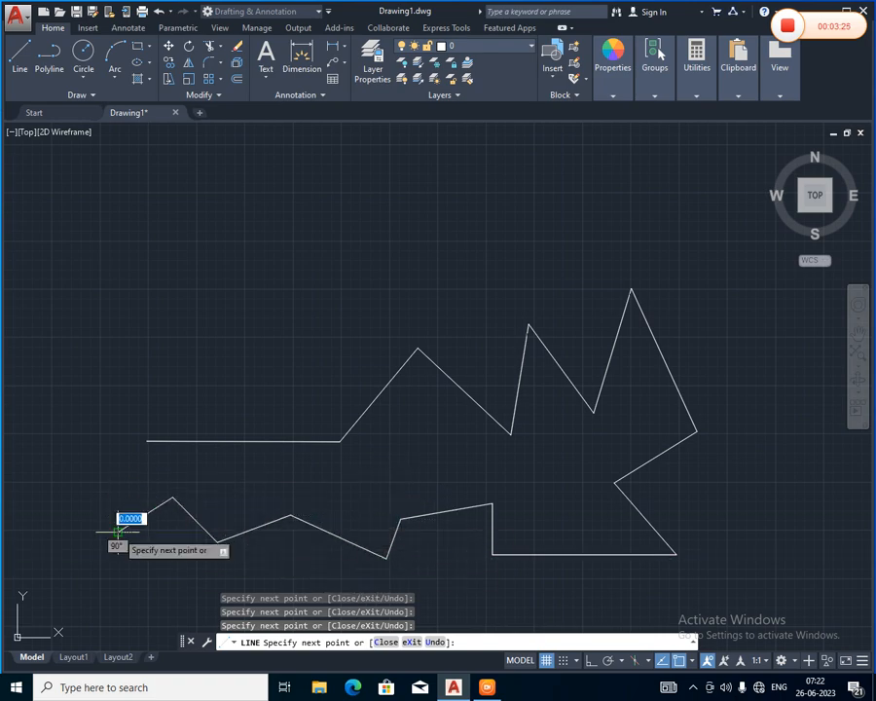
click(118, 531)
Step: Carry the chain up around the base line's left end and across above it with six freehand segments, and end the Line command
click(70, 446)
click(89, 312)
click(173, 357)
click(245, 284)
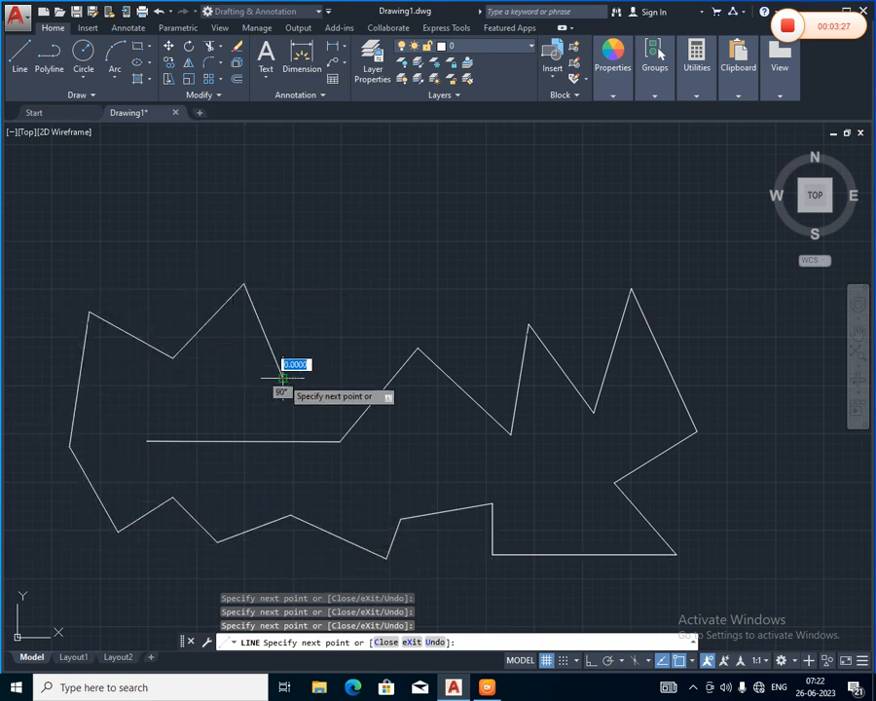
click(282, 378)
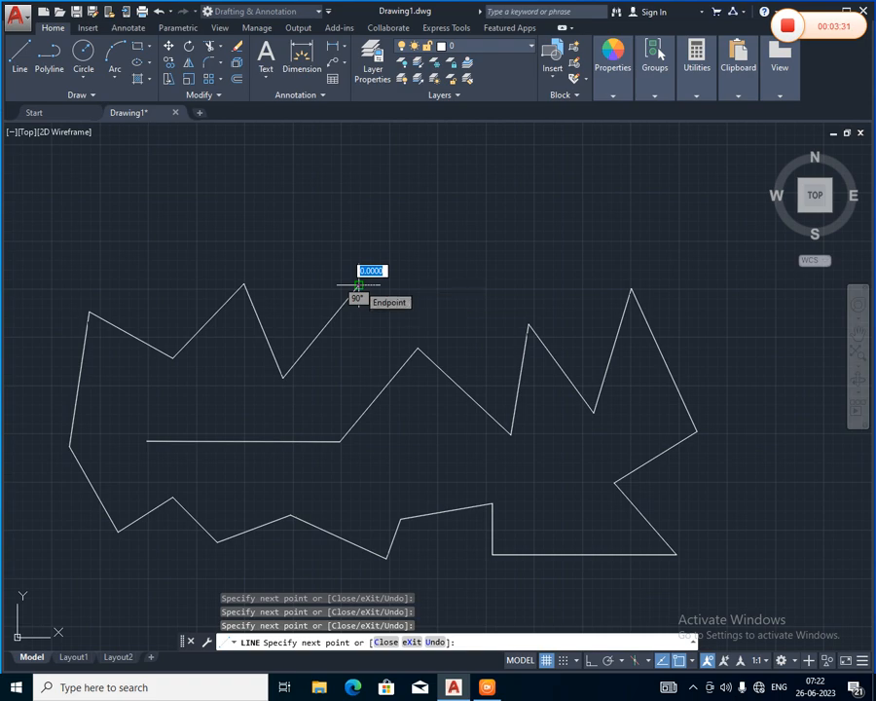
key(Escape)
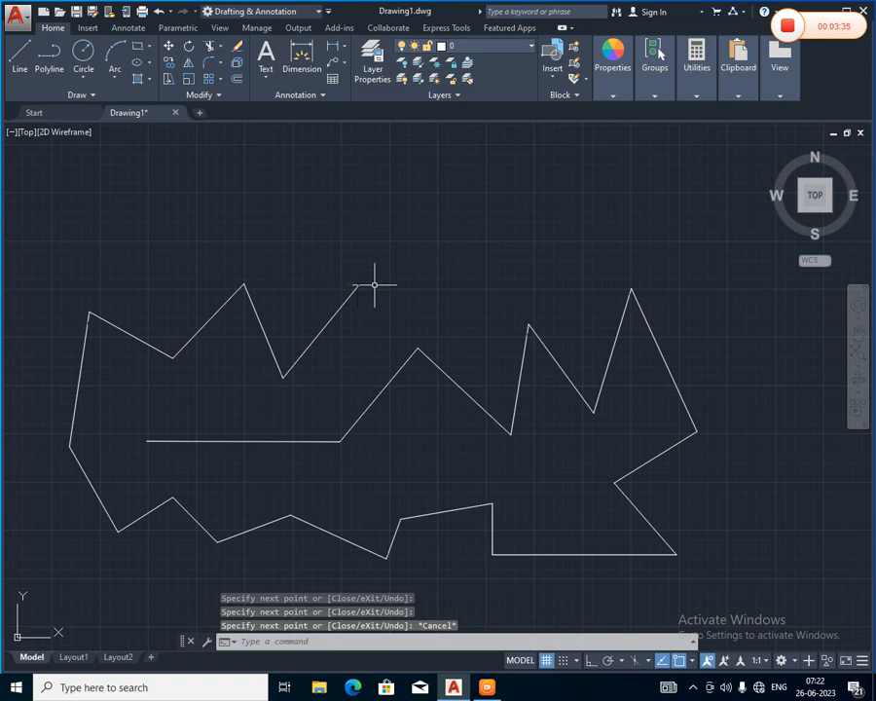
Step: Select the entire chain of lines with a window lasso and erase it
scroll(374, 285, down, 2)
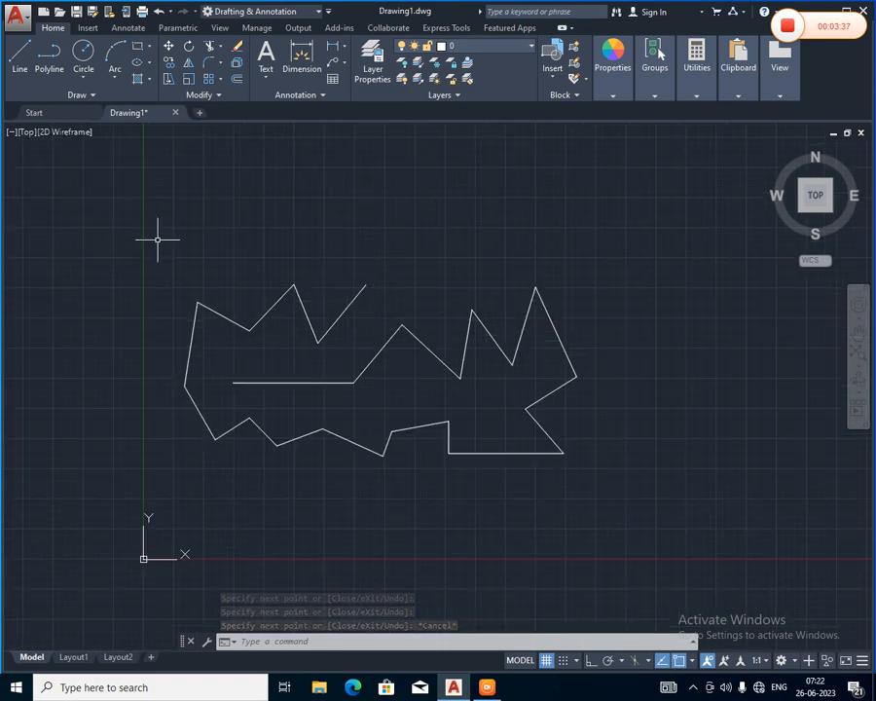
mouse_move(157, 238)
mouse_down()
mouse_move(180, 464)
mouse_move(530, 555)
mouse_move(687, 356)
mouse_move(687, 238)
mouse_up()
key(Delete)
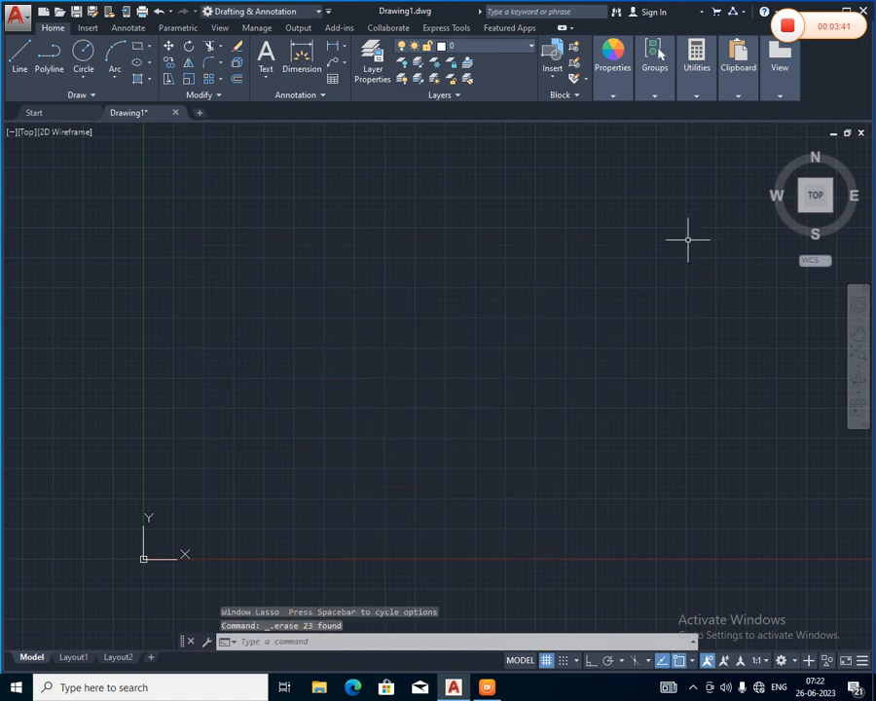
Step: Start a new line, turn on Ortho mode and draw a 10-unit horizontal segment to the right
click(19, 55)
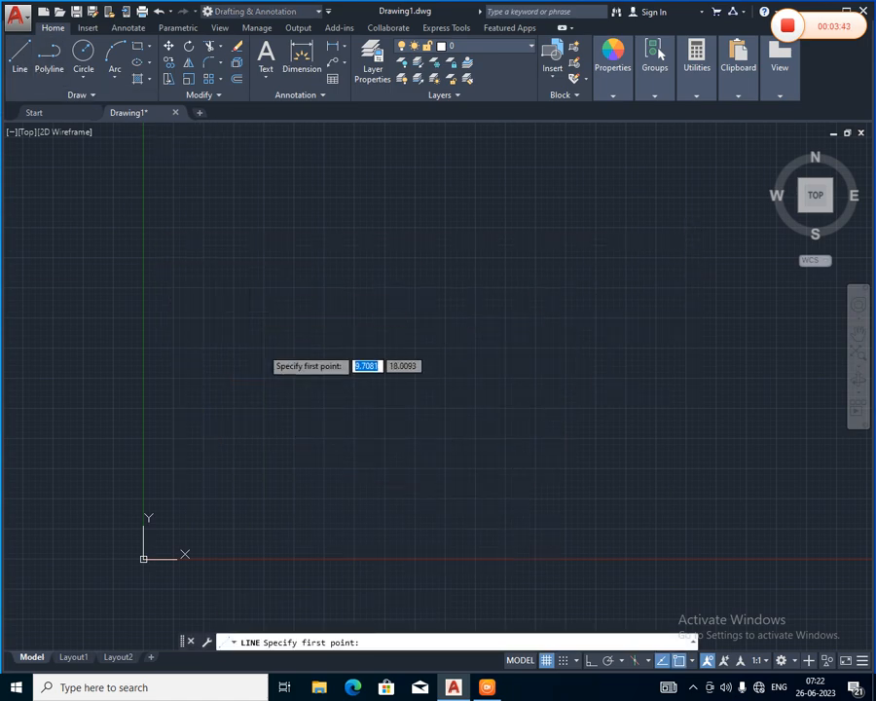
click(238, 377)
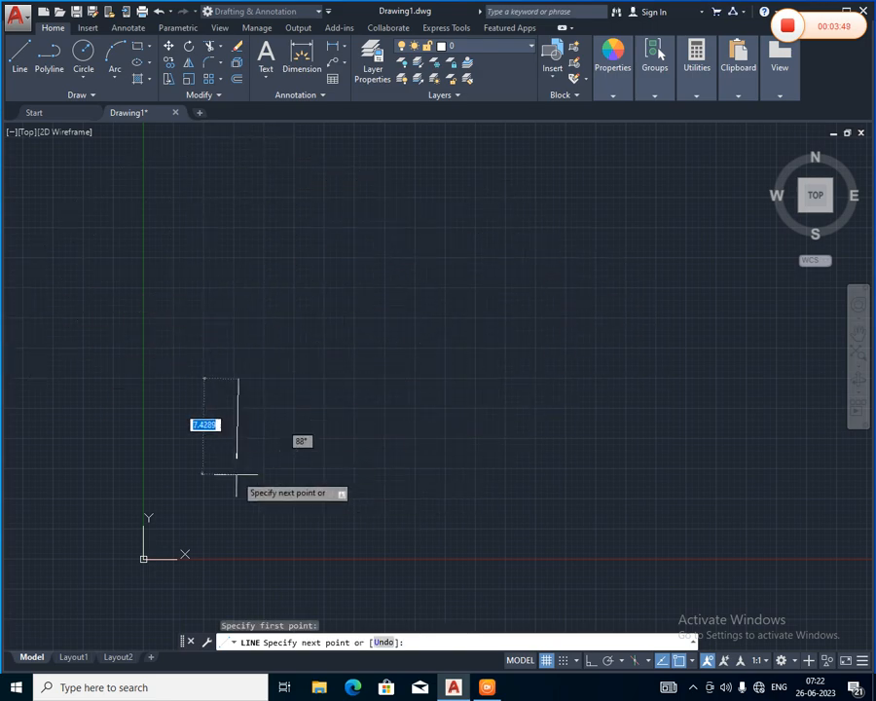
click(591, 660)
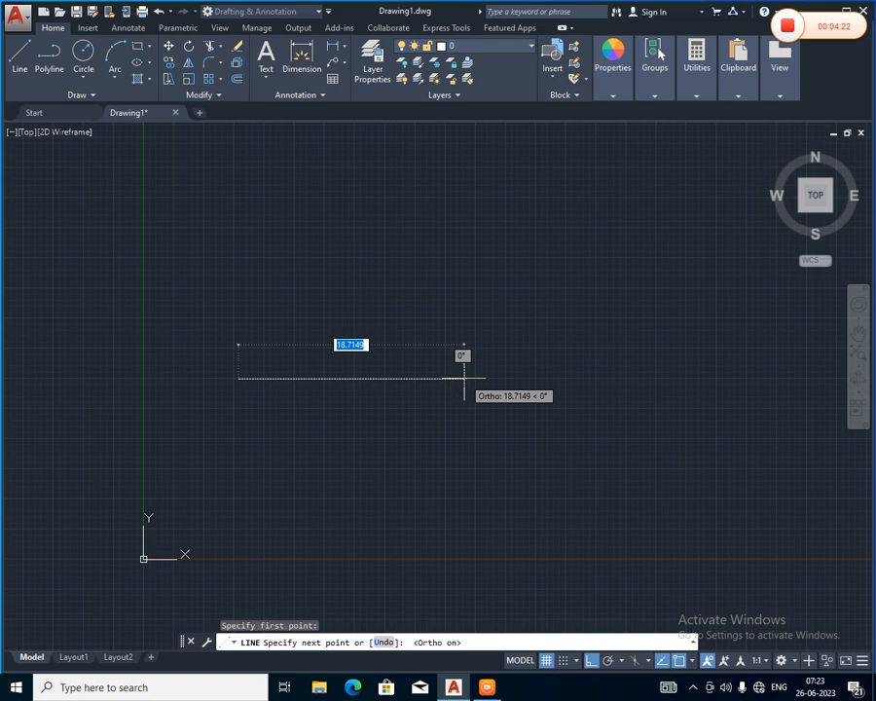
text(10)
key(Return)
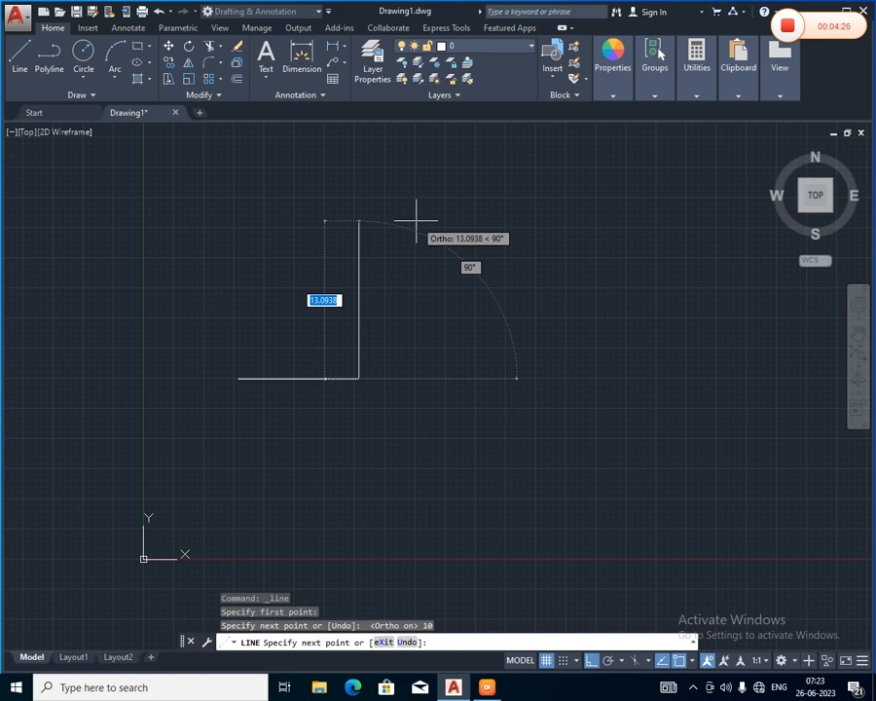
Step: Complete the square with 10-unit segments drawn up, left and down, and end the Line command
text(10)
key(Return)
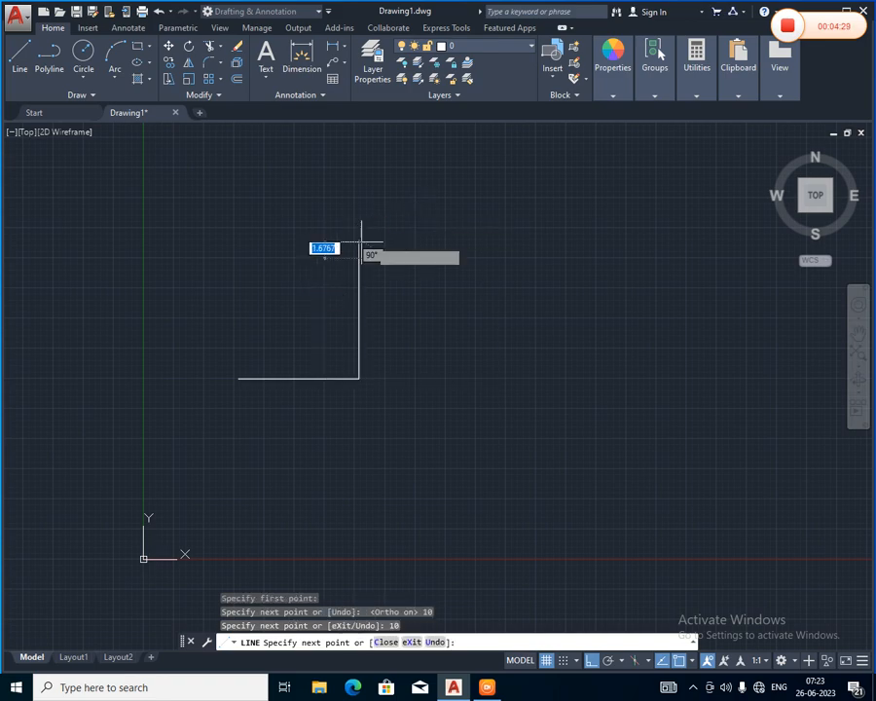
text(10)
key(Return)
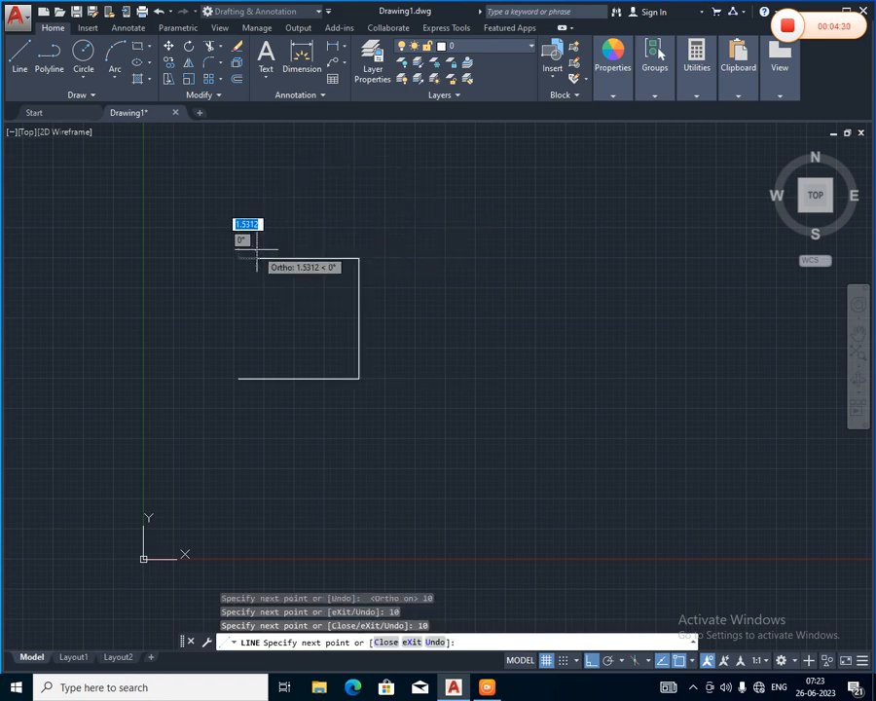
text(10)
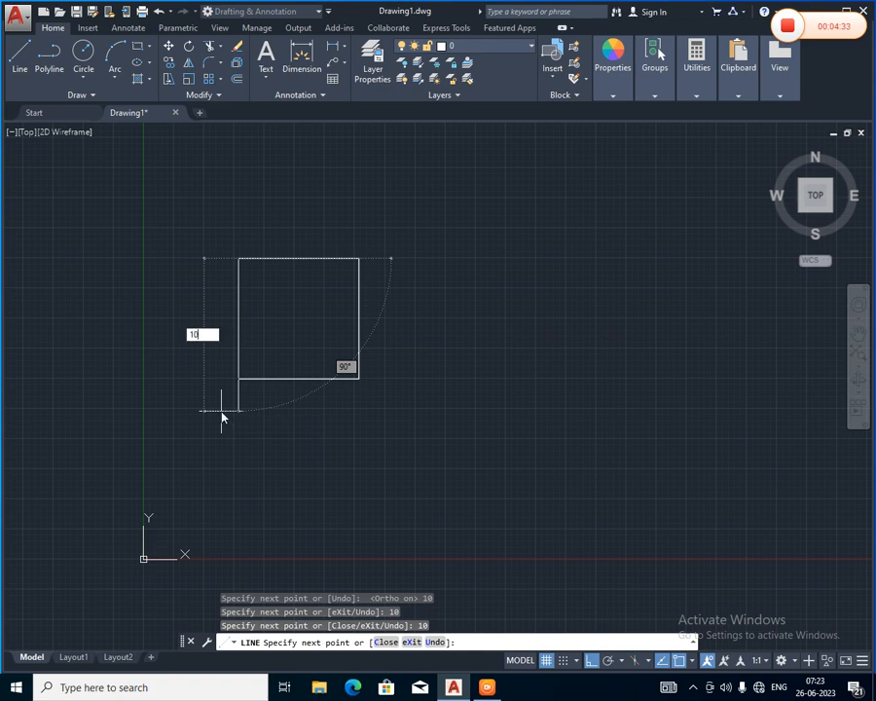
key(Return)
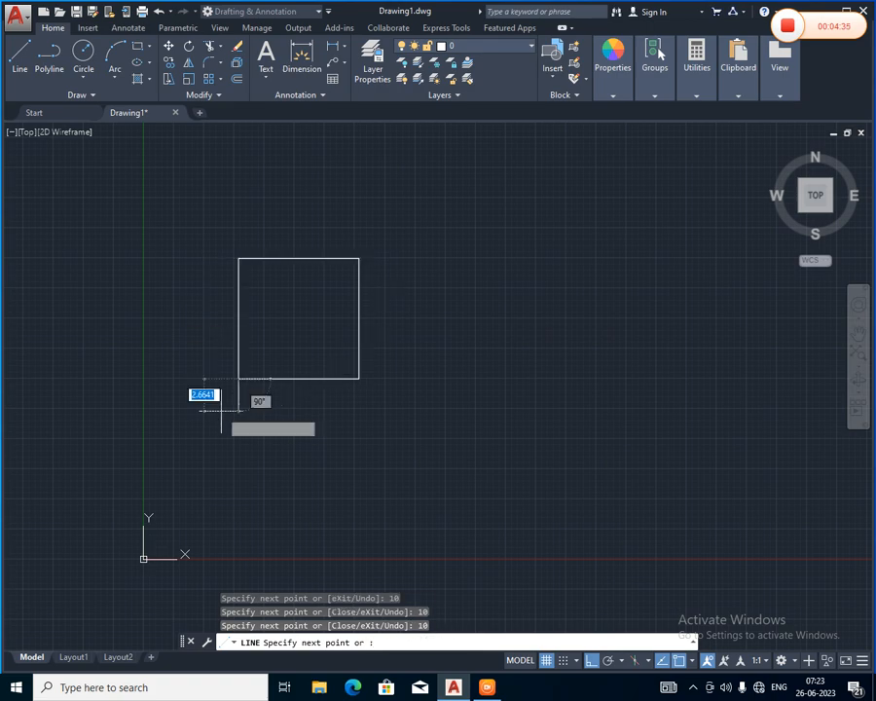
key(Return)
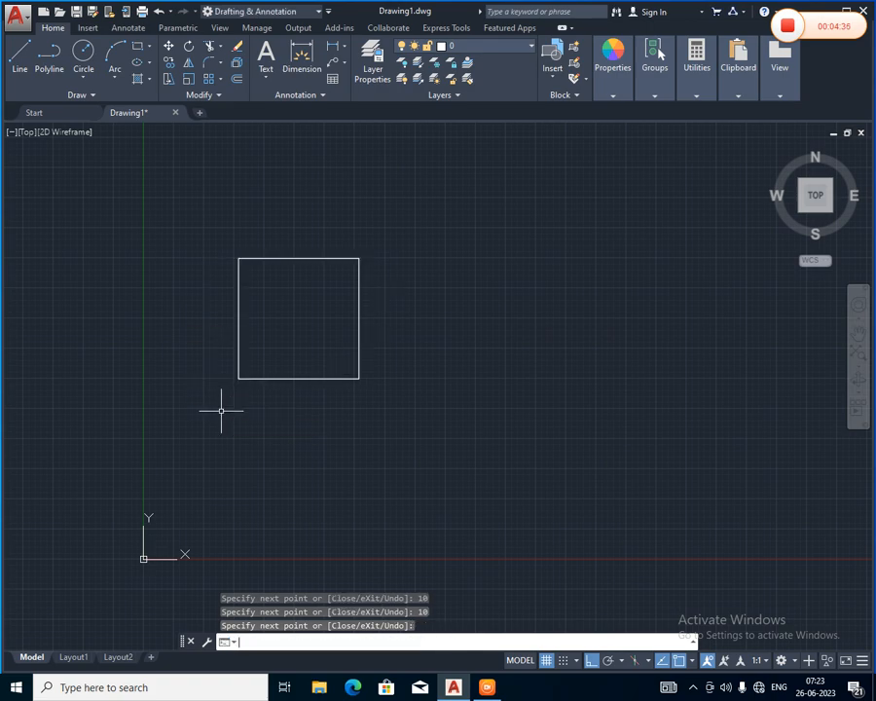
key(Escape)
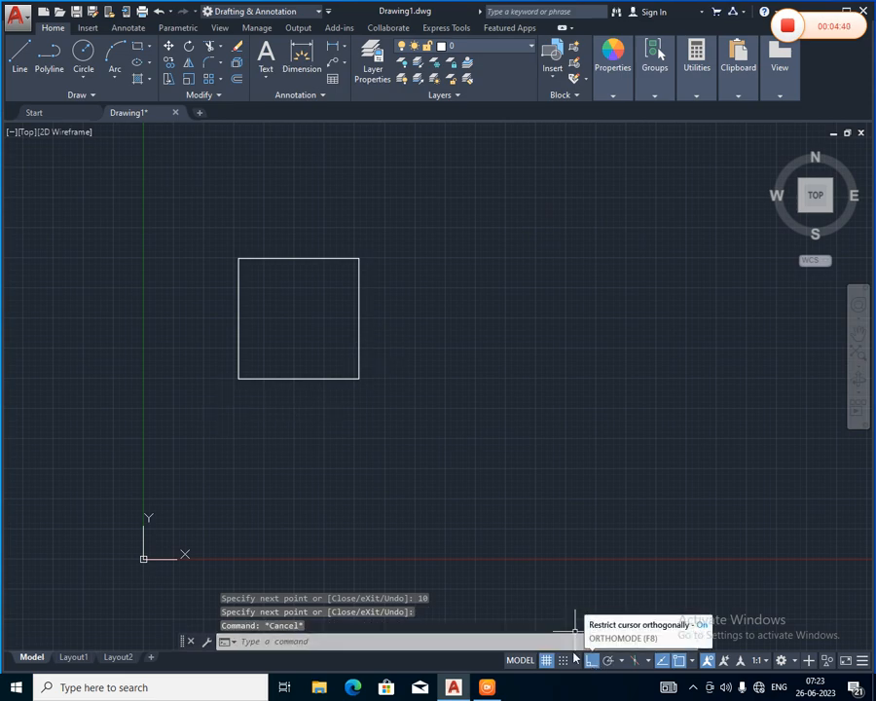
Step: Select the square's four sides one by one to examine them as separate lines, and clear the selection
click(275, 378)
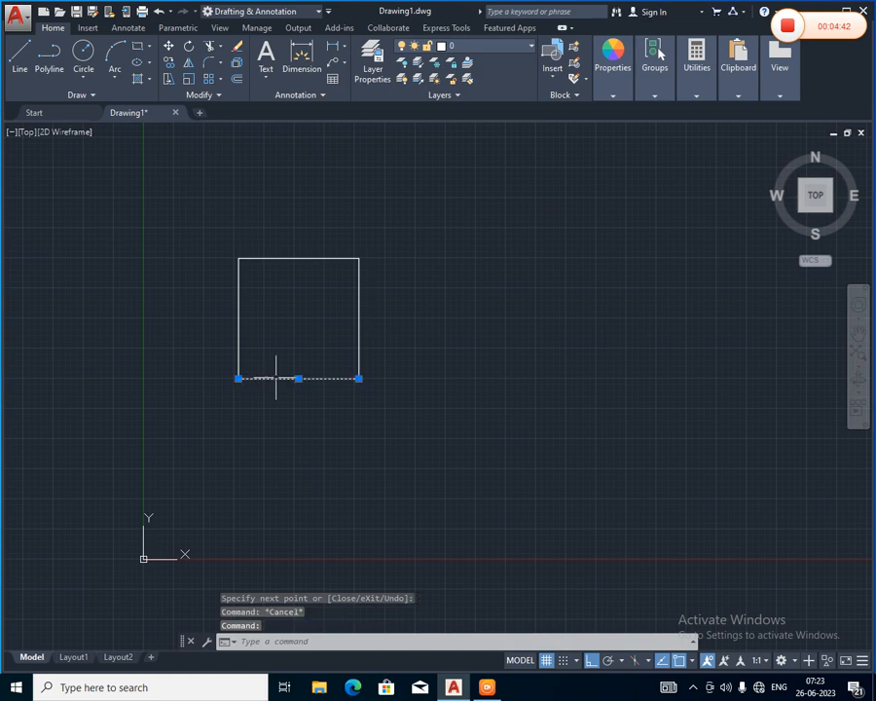
click(359, 343)
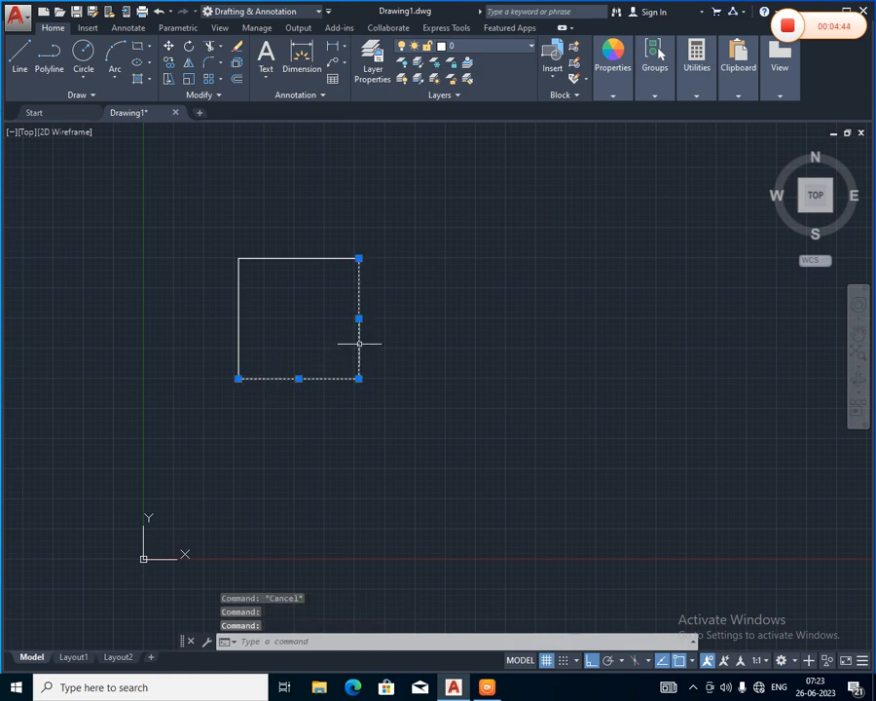
click(311, 258)
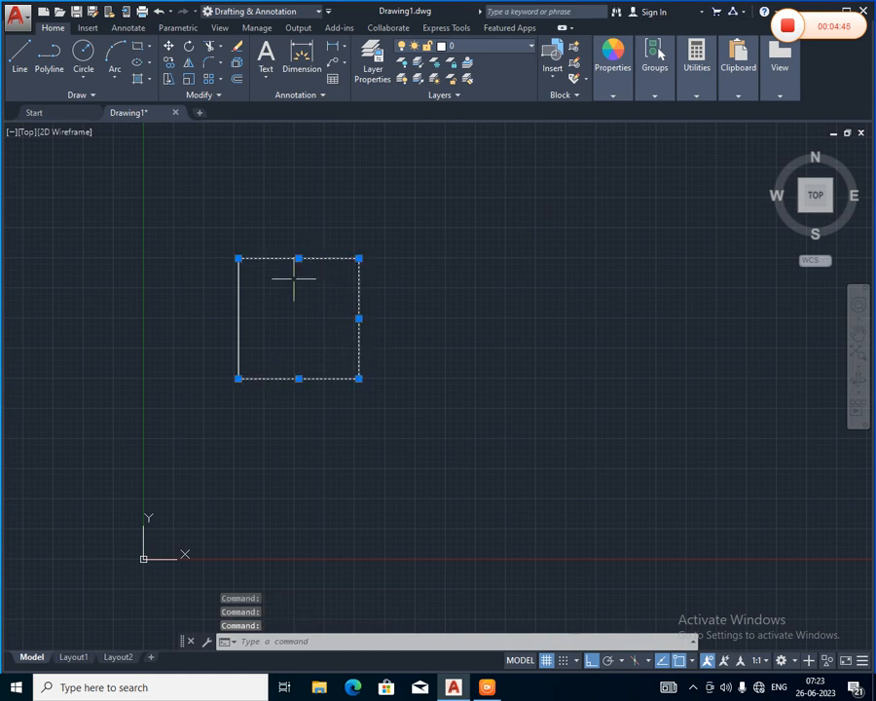
click(238, 299)
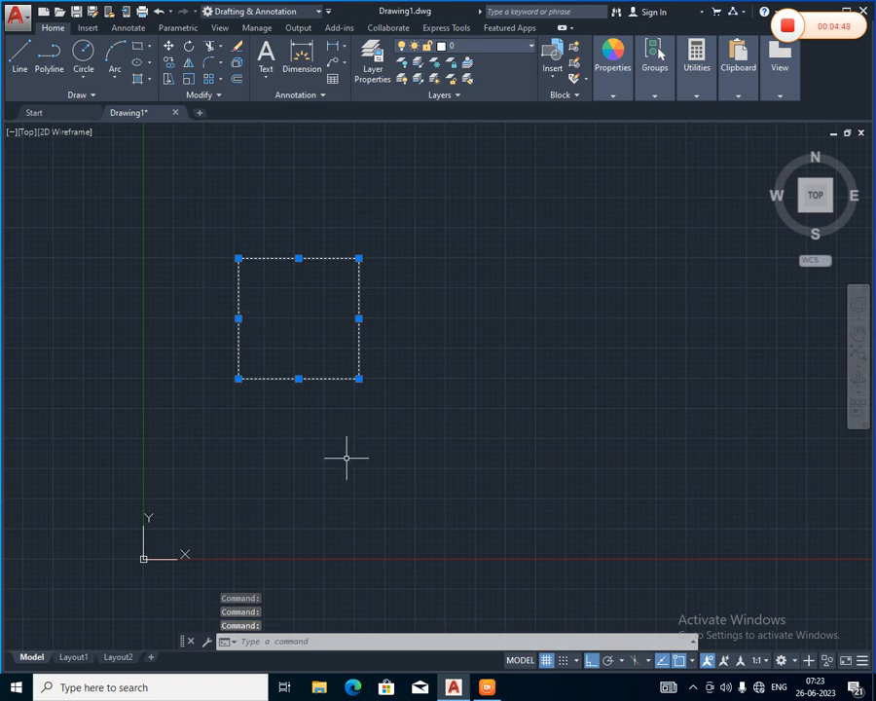
key(Escape)
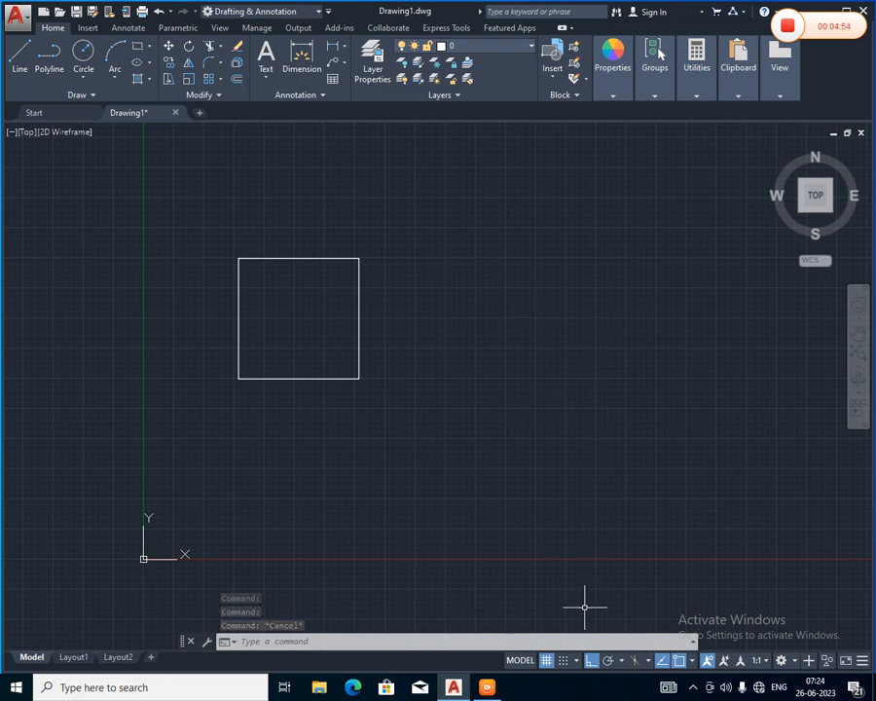
Step: Turn off Ortho mode, turn on Polar Tracking, and draw a 10-unit line at 35° below the square
click(592, 662)
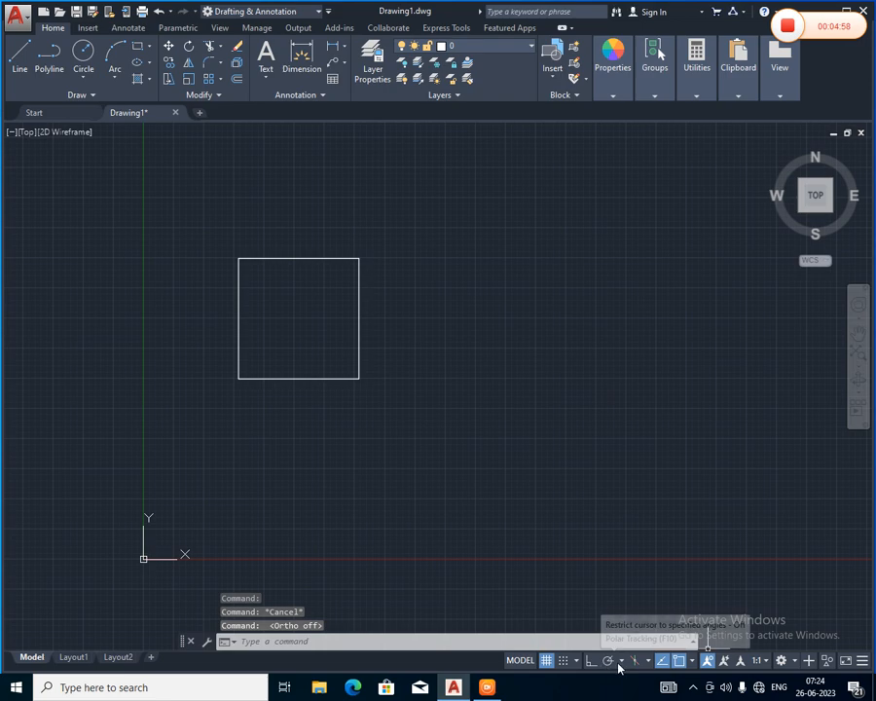
click(611, 663)
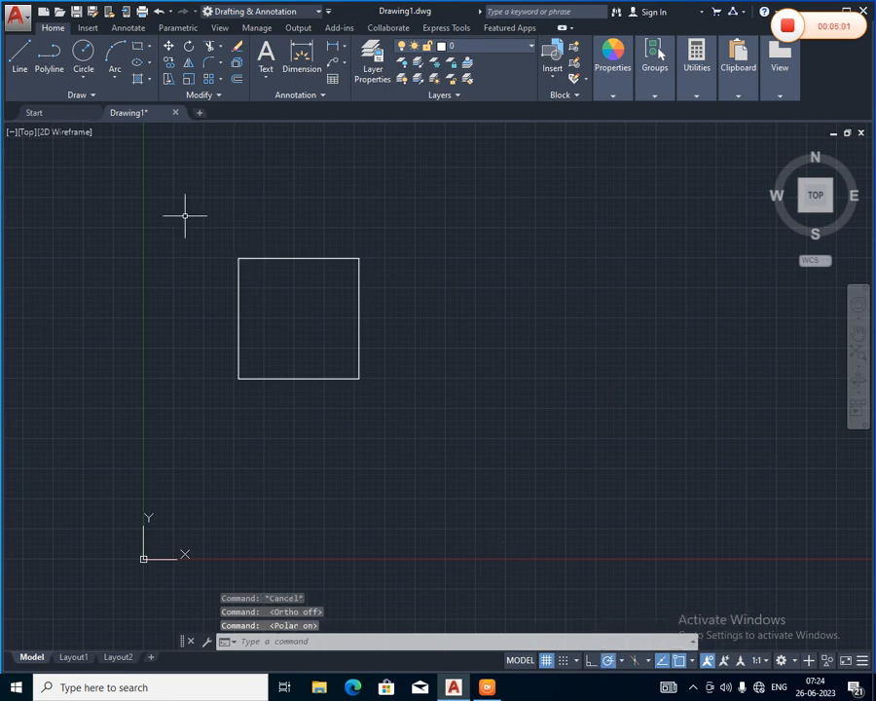
click(14, 59)
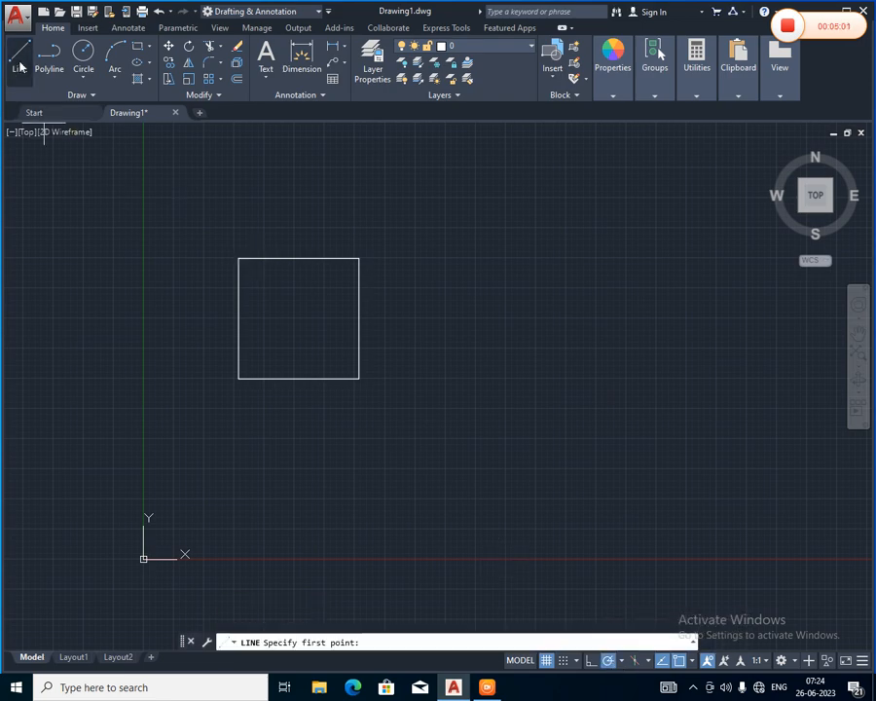
click(367, 476)
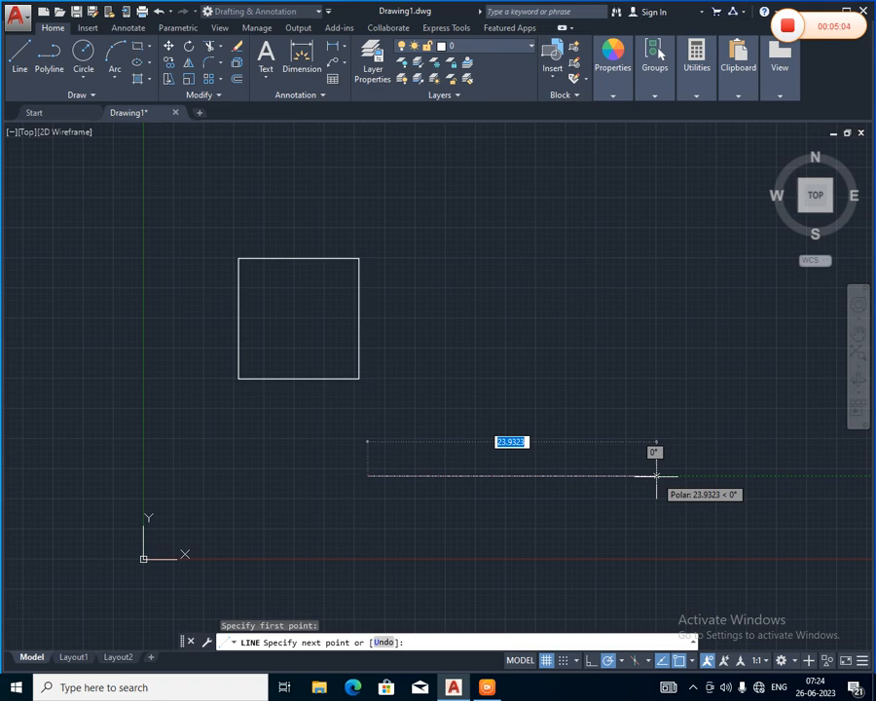
text(10)
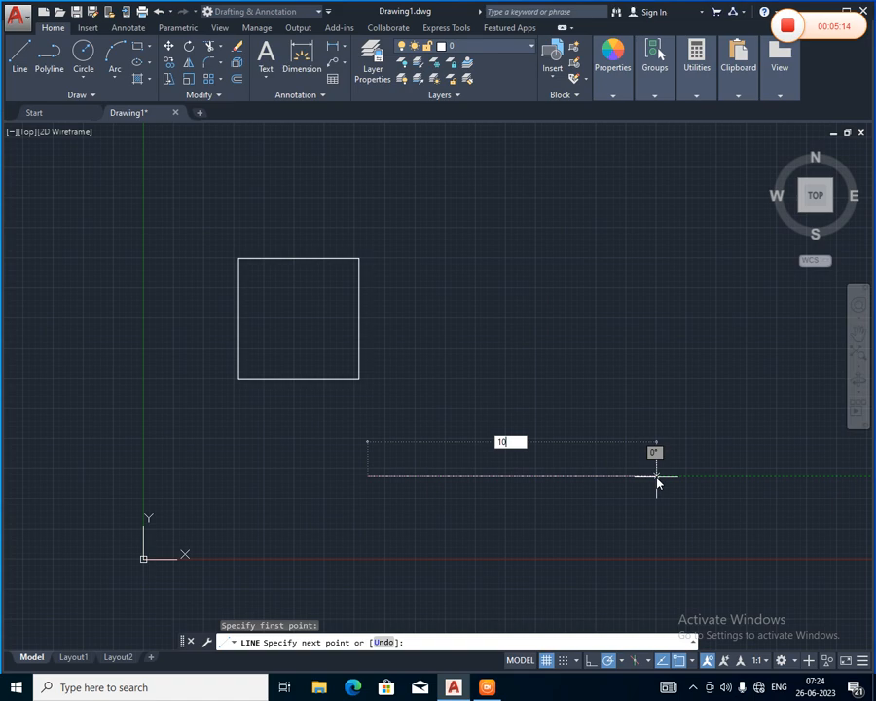
key(Tab)
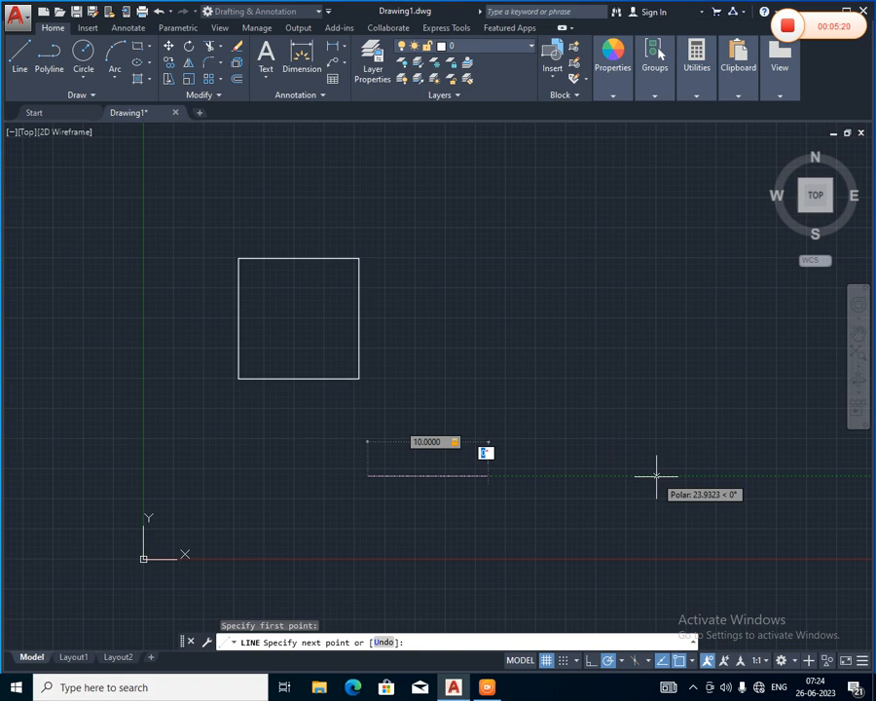
text(3)
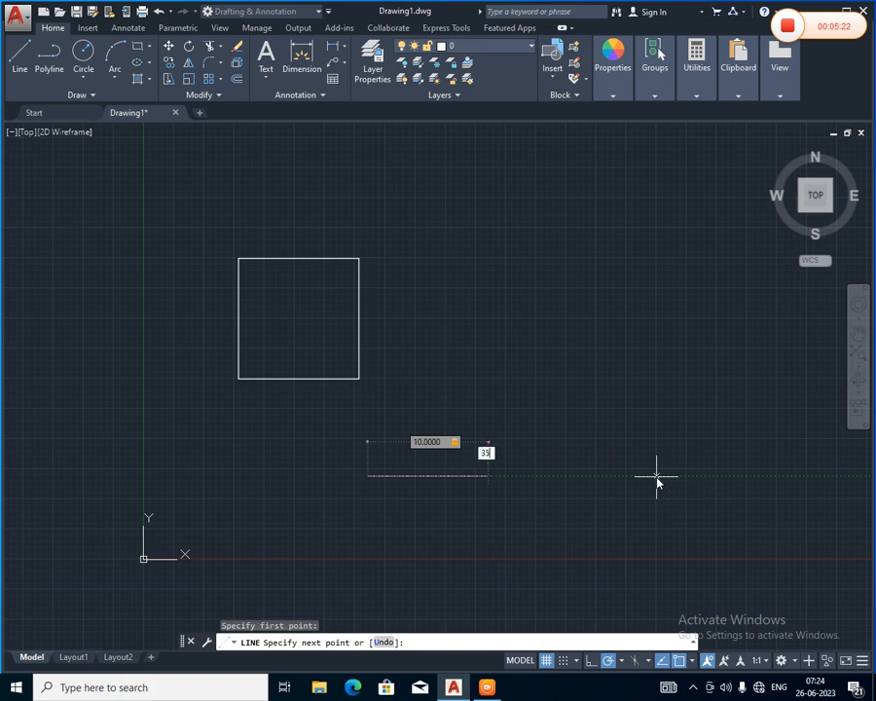
text(5)
key(Return)
key(Return)
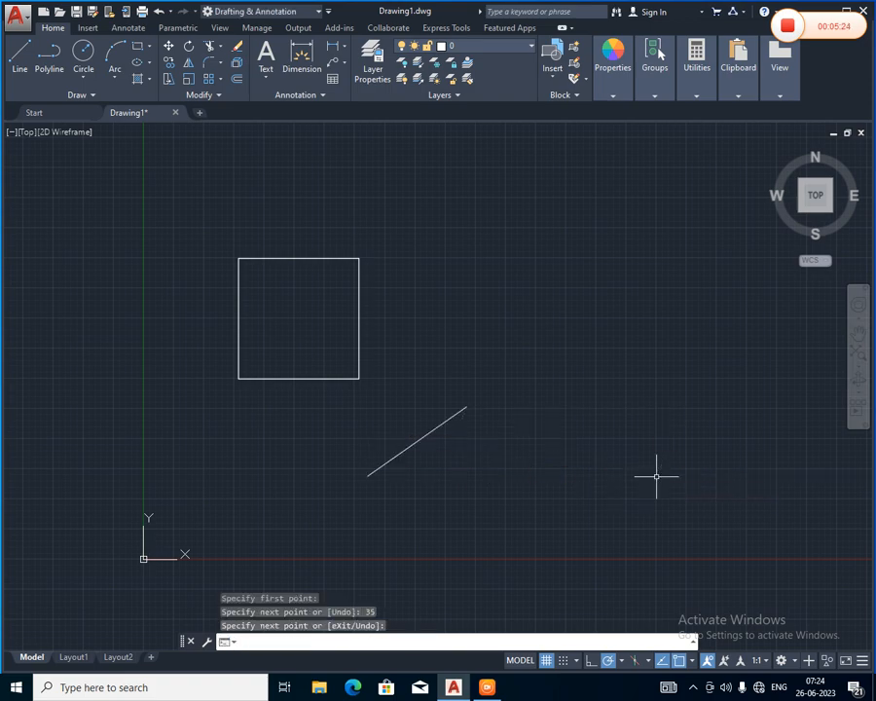
Step: Draw a horizontal line to the right from the lower endpoint of the angled line
click(20, 55)
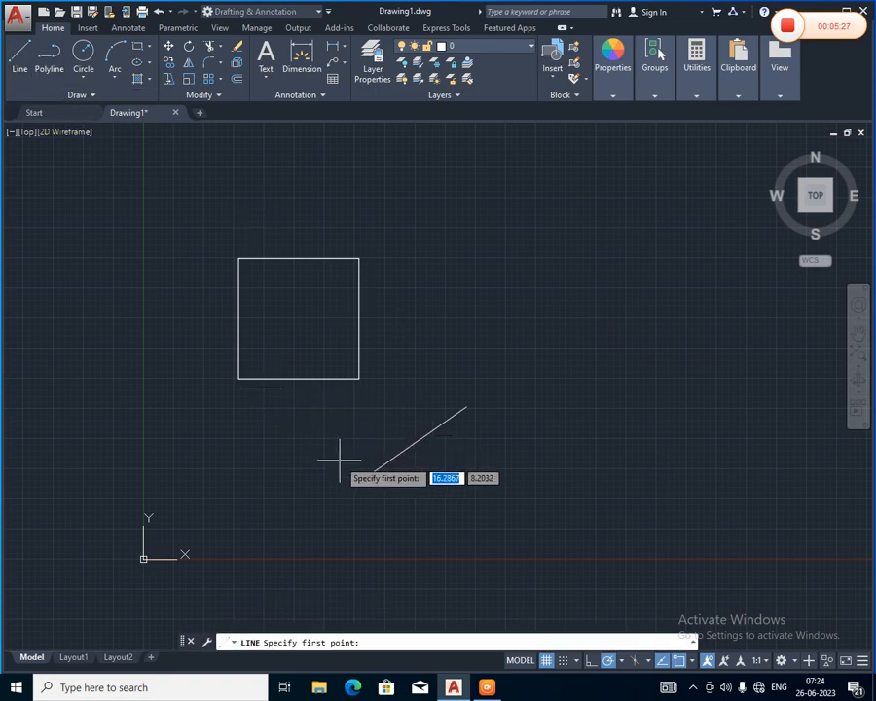
click(368, 475)
click(497, 475)
key(Return)
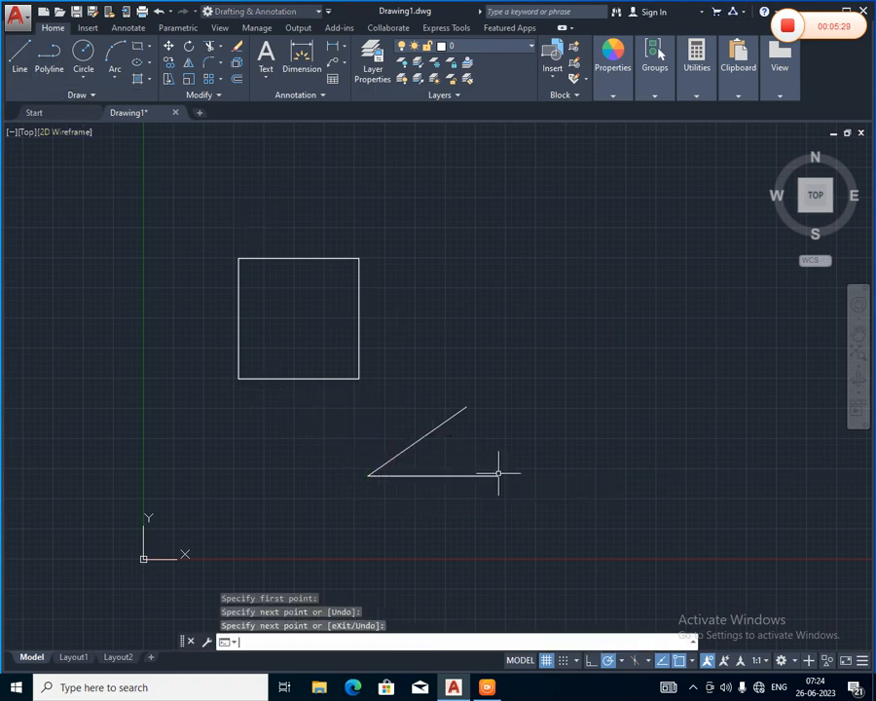
Step: Add an angular dimension between the inclined line and the horizontal line, placing its arc inside the angle
scroll(397, 470, up, 5)
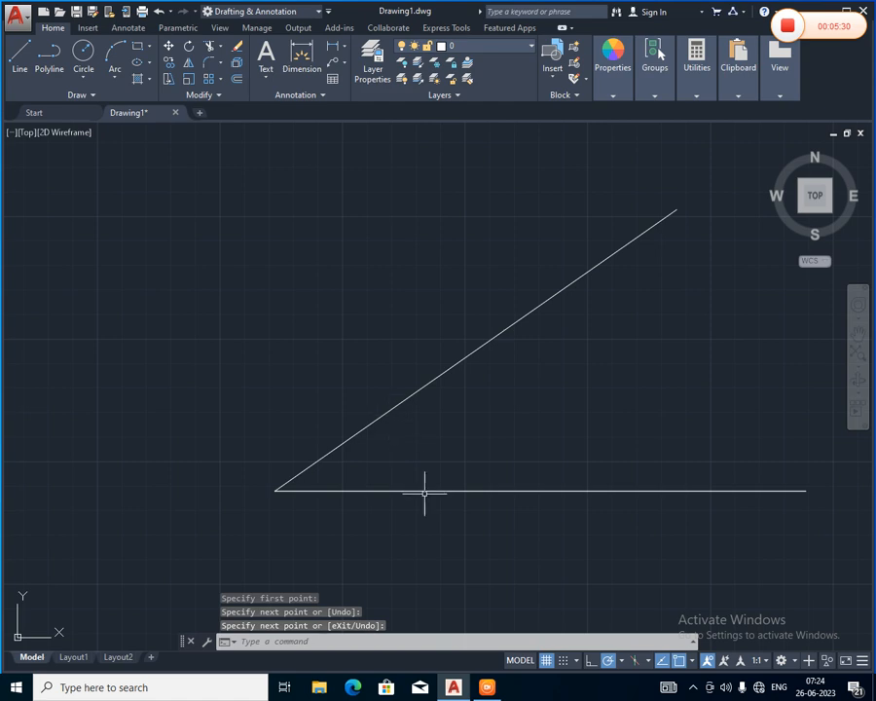
click(343, 46)
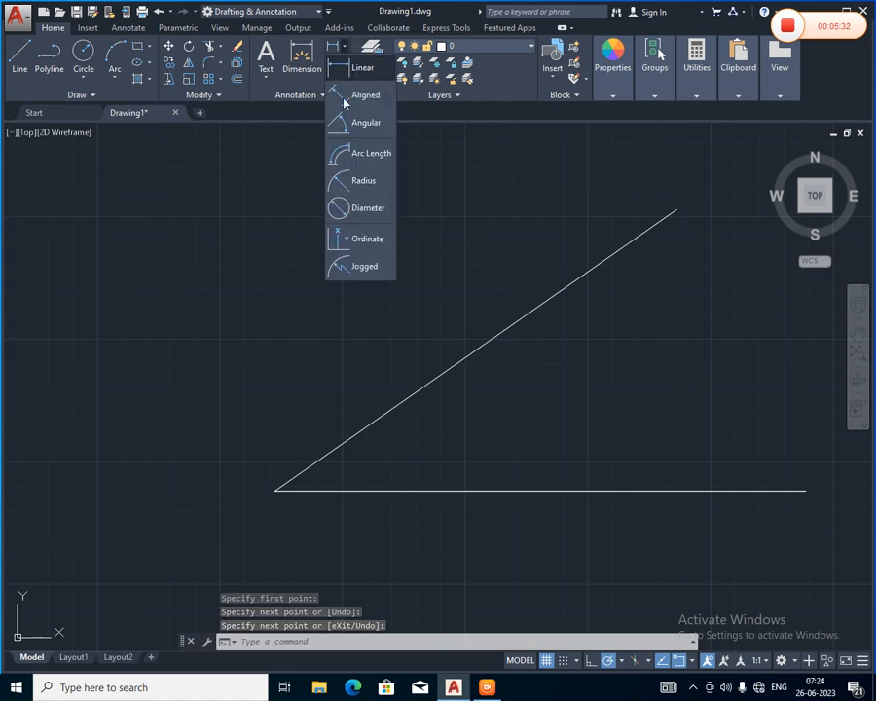
click(352, 122)
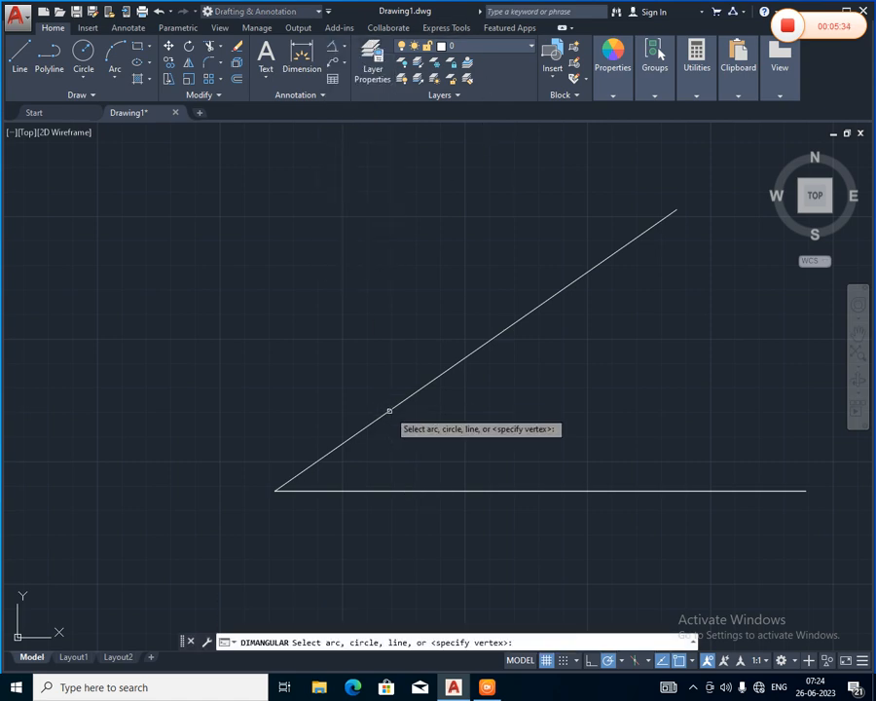
click(389, 411)
click(392, 490)
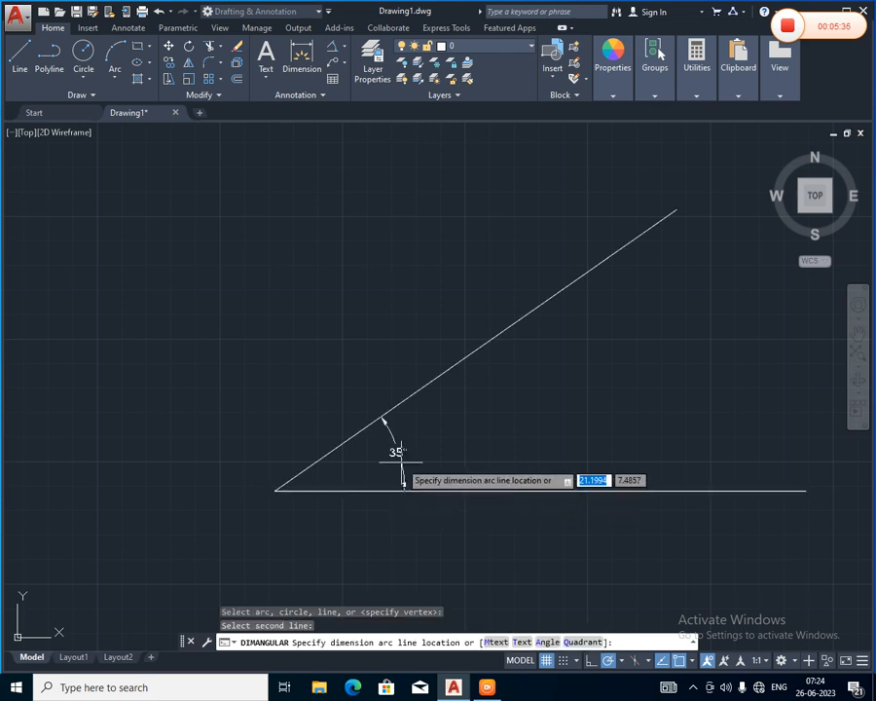
click(401, 462)
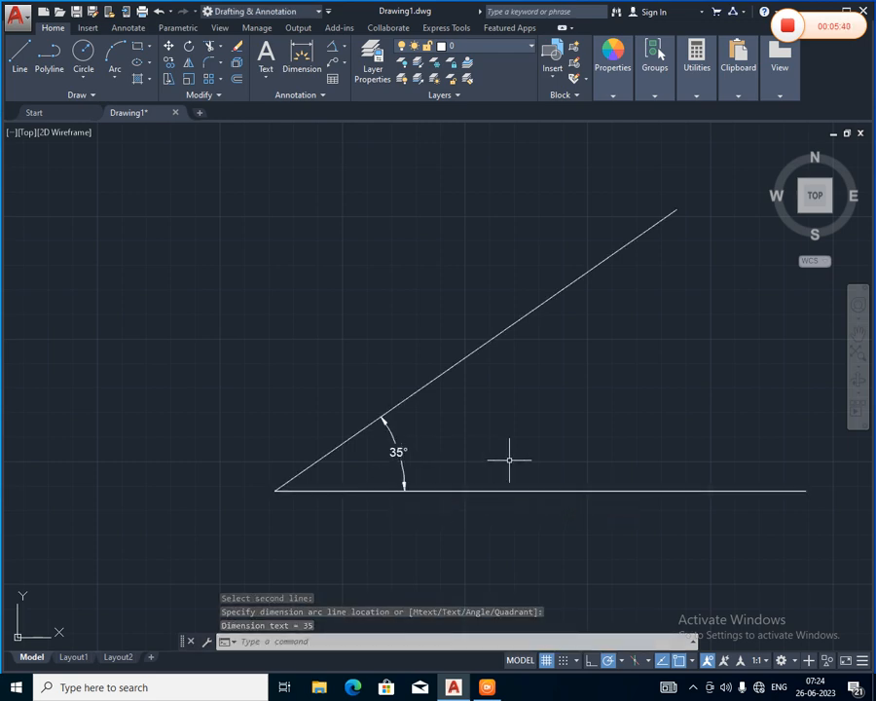
Step: Select the square, the two angled lines and the dimension with a window lasso and erase them
scroll(509, 437, down, 3)
scroll(508, 436, down, 2)
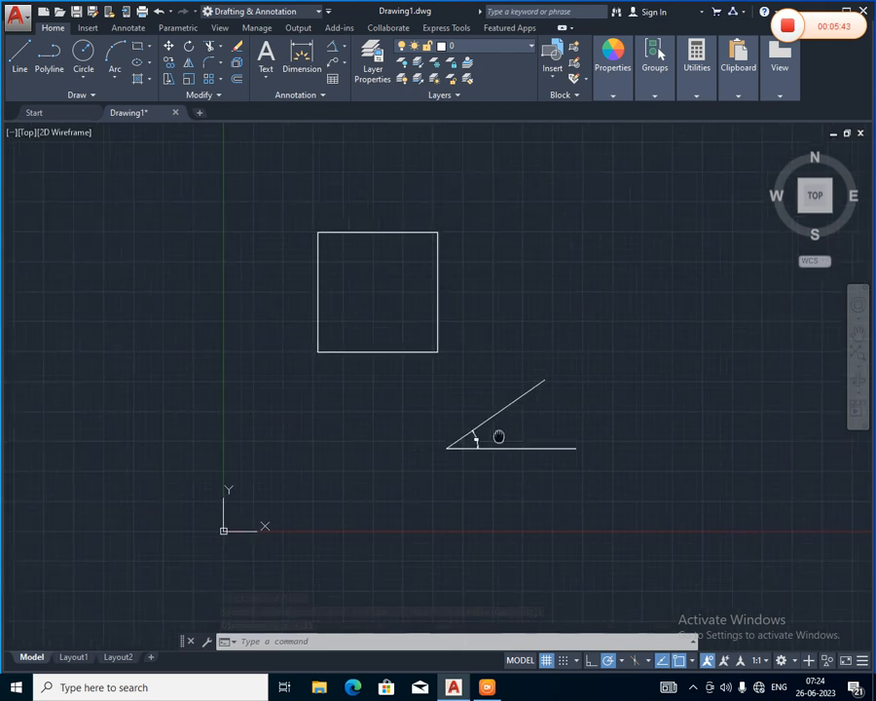
middle_drag(499, 436, 362, 432)
scroll(363, 432, up, 2)
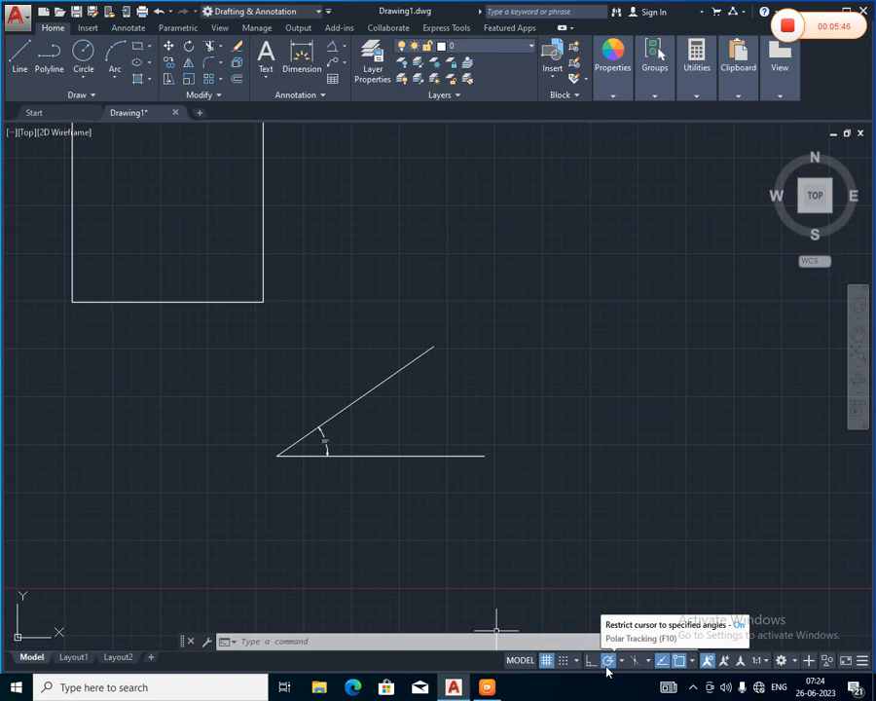
scroll(346, 453, down, 2)
click(108, 182)
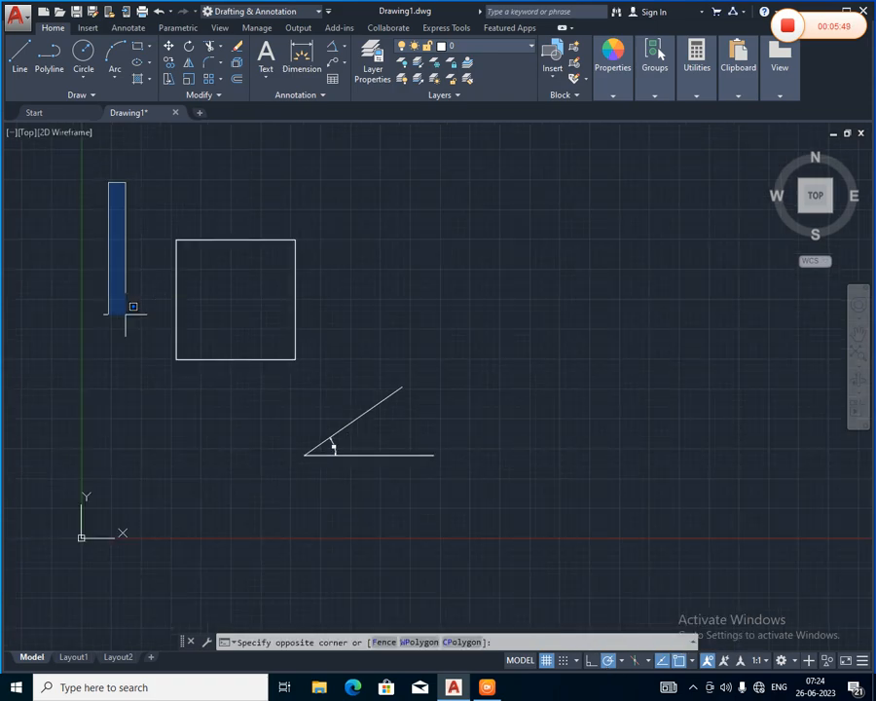
mouse_move(126, 314)
mouse_down()
mouse_move(489, 488)
mouse_move(551, 256)
mouse_up()
key(Delete)
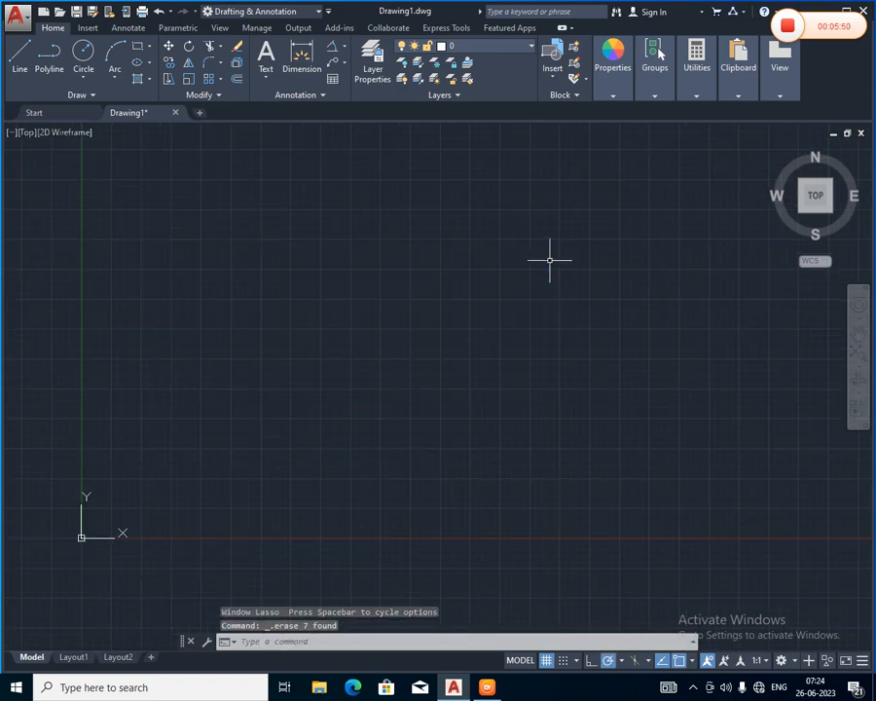
Step: Draw a freehand zigzag of ten connected line segments above the X axis and end the Line command
click(18, 56)
click(226, 426)
click(342, 332)
click(424, 448)
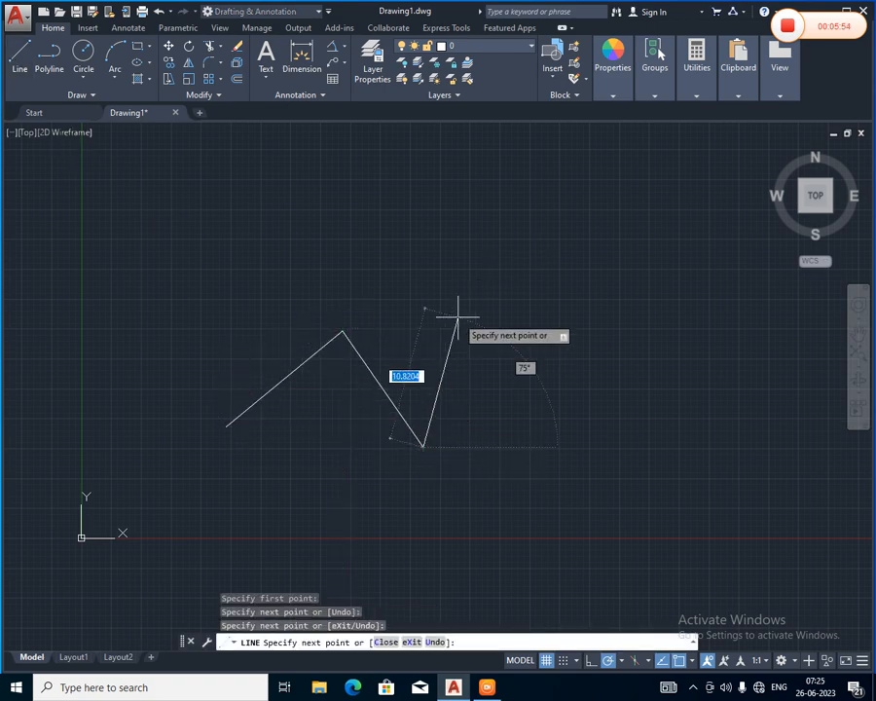
click(458, 317)
click(558, 435)
click(582, 325)
click(681, 437)
click(699, 307)
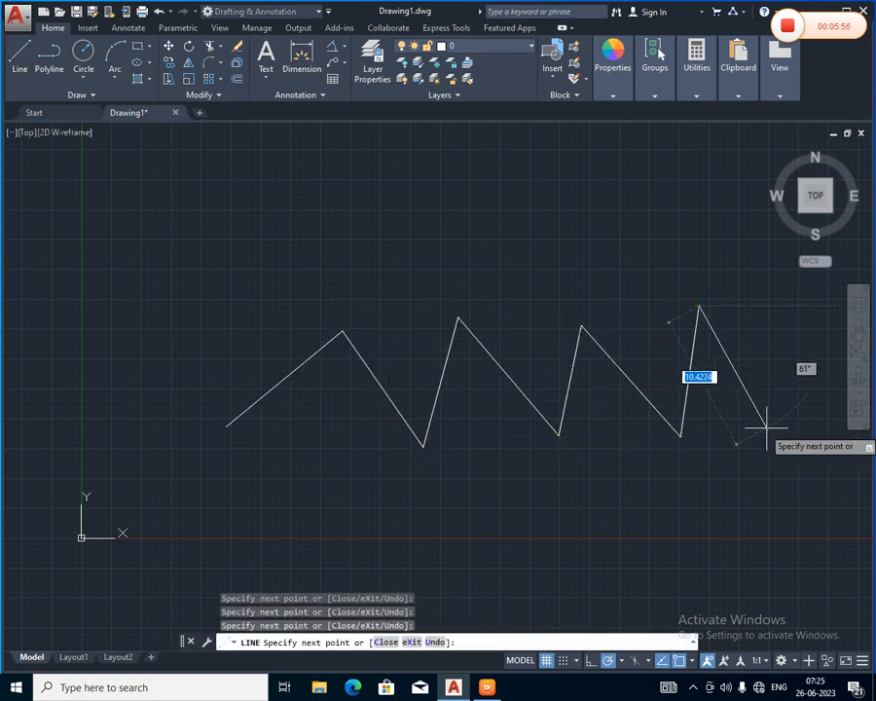
click(779, 451)
click(797, 336)
click(826, 417)
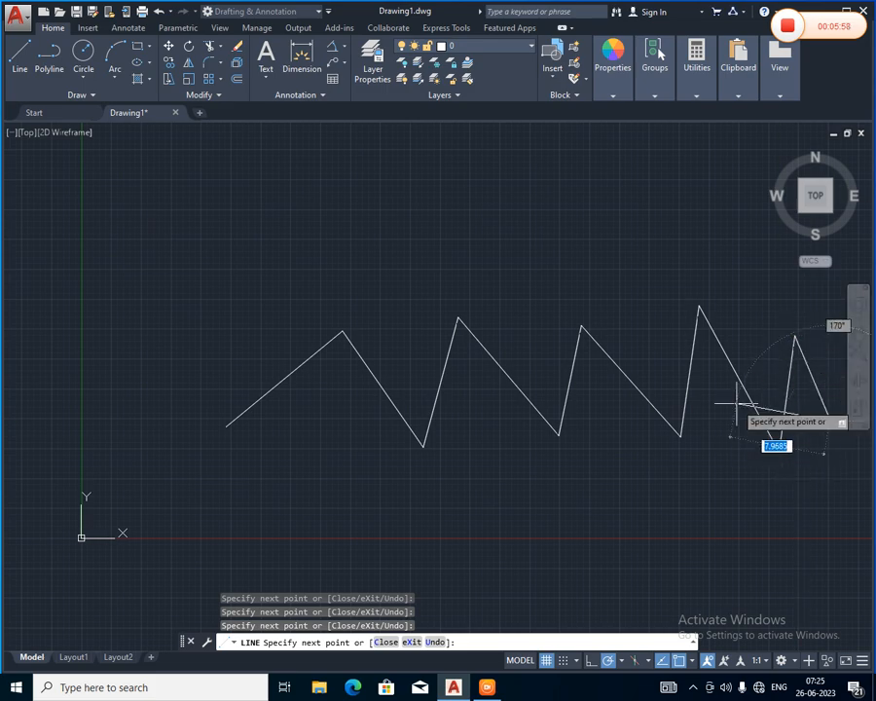
key(Escape)
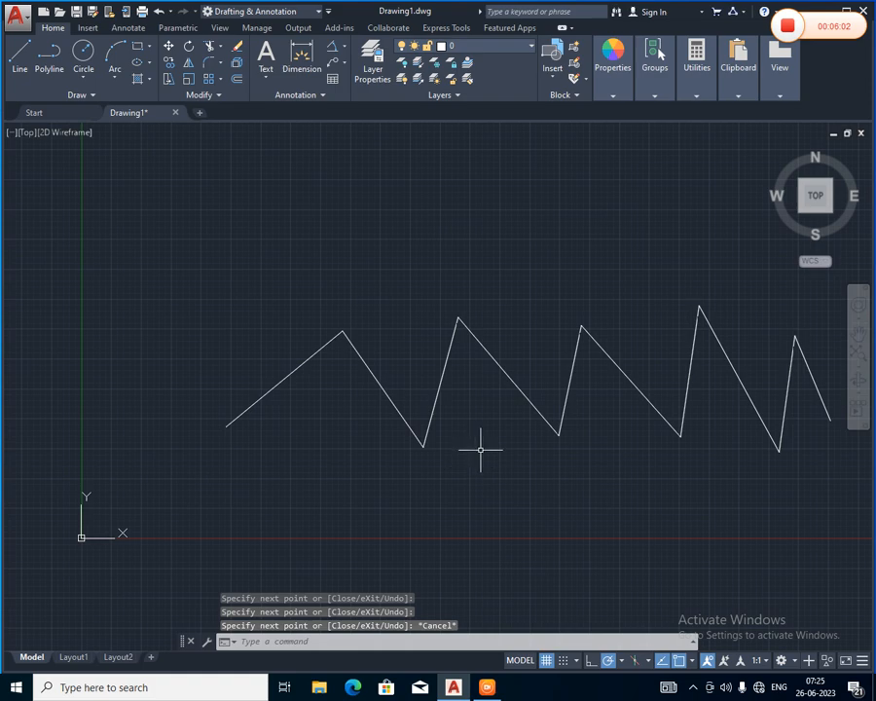
Step: Zoom in and out repeatedly and pan the view to examine the zigzag at different scales
scroll(480, 449, down, 4)
scroll(481, 456, up, 8)
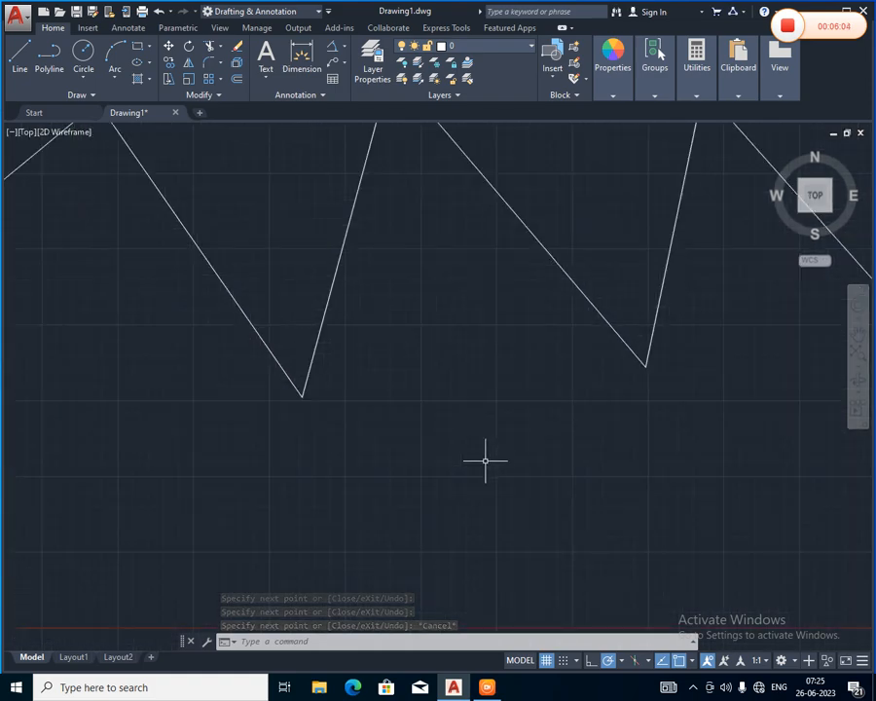
scroll(485, 460, down, 6)
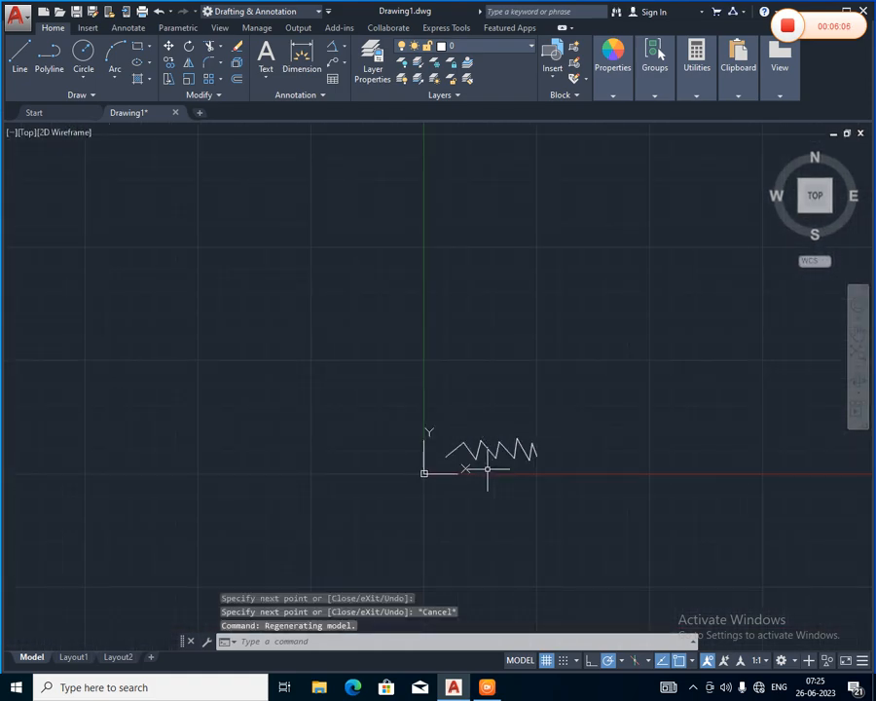
scroll(487, 469, down, 1)
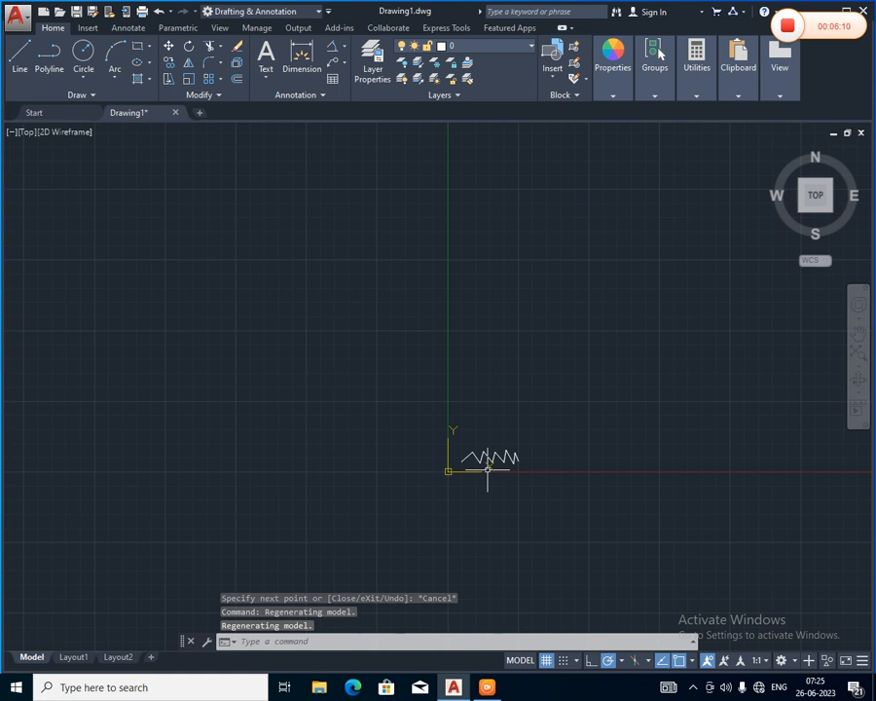
scroll(488, 470, up, 2)
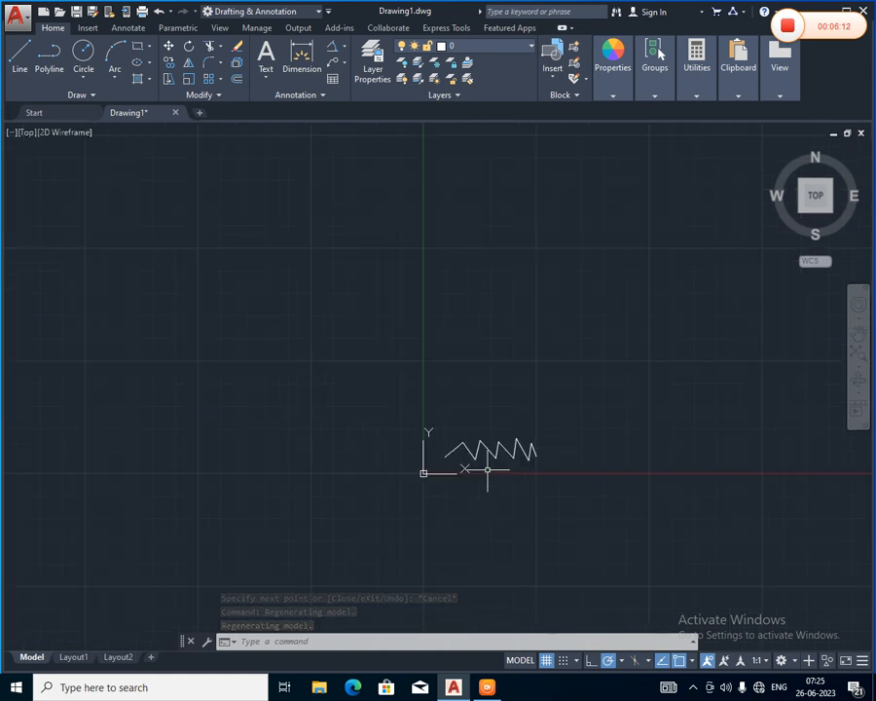
scroll(488, 471, up, 5)
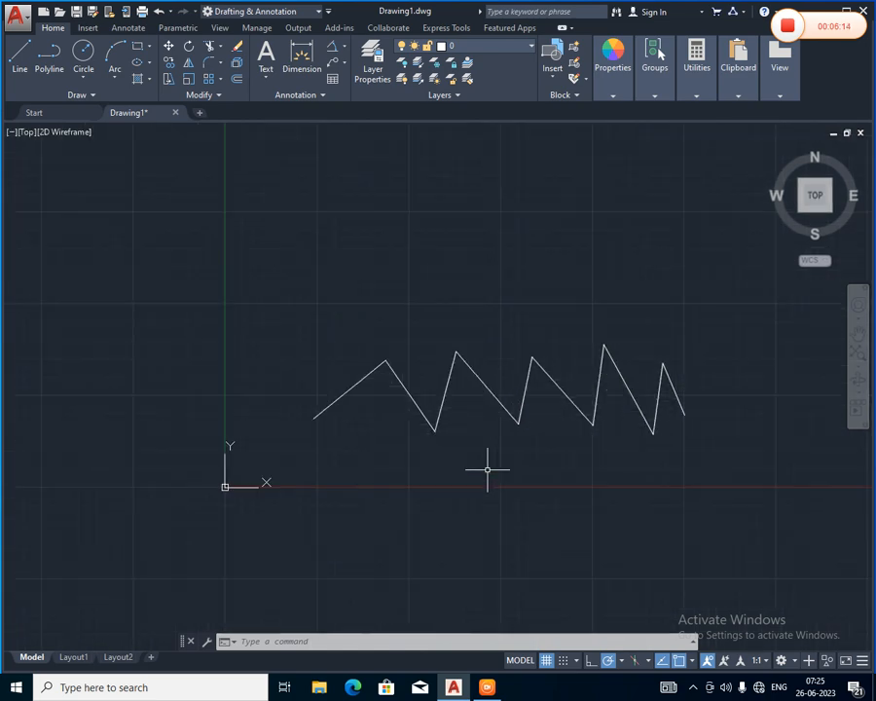
scroll(487, 470, up, 6)
scroll(488, 470, down, 4)
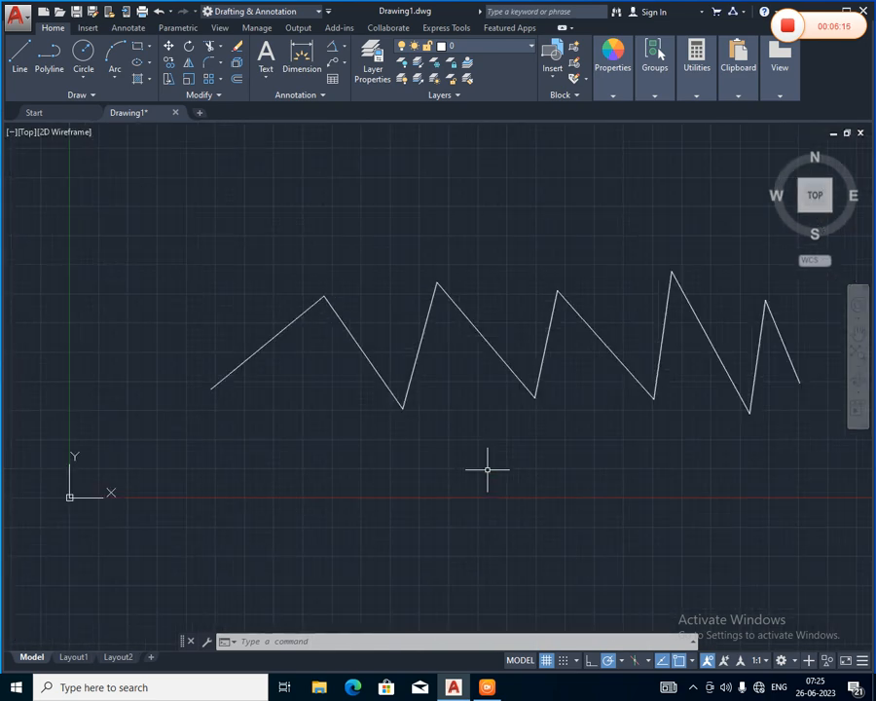
scroll(488, 470, down, 2)
middle_drag(487, 467, 385, 469)
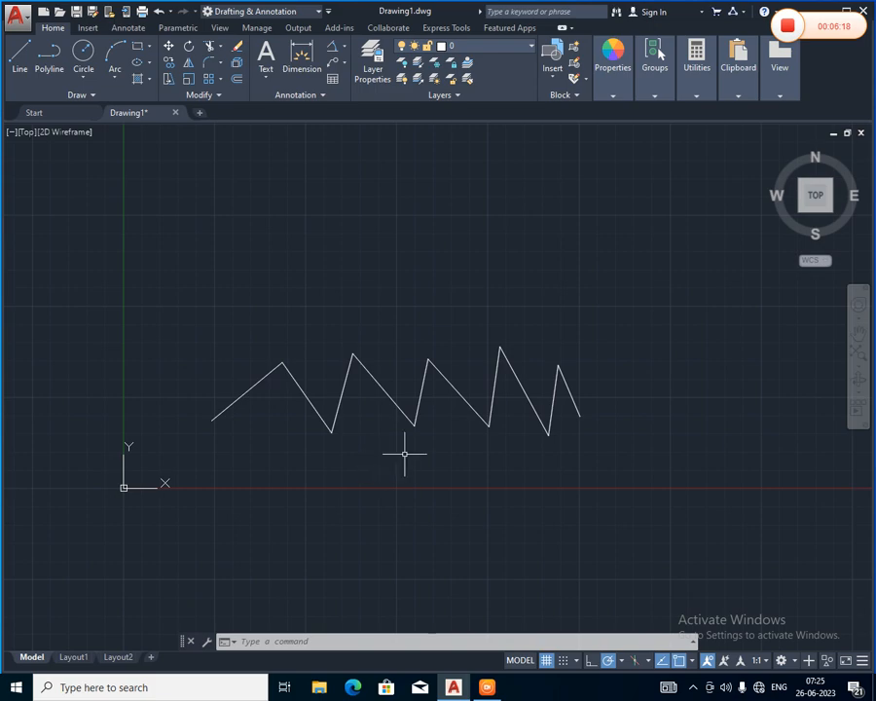
scroll(405, 454, up, 5)
scroll(405, 453, down, 5)
scroll(405, 454, up, 4)
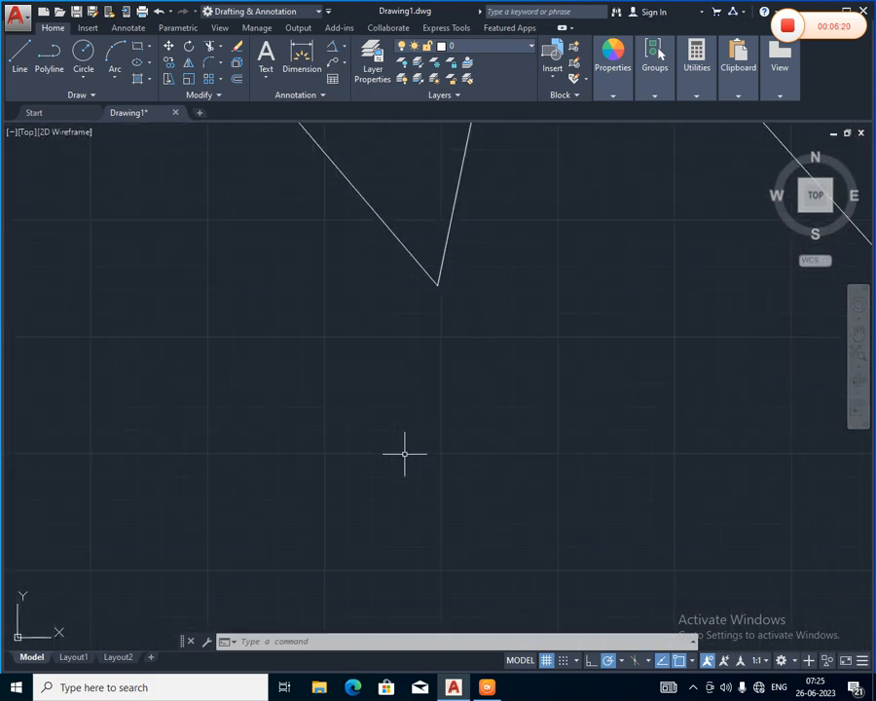
scroll(405, 454, up, 2)
scroll(405, 453, down, 5)
scroll(405, 454, up, 4)
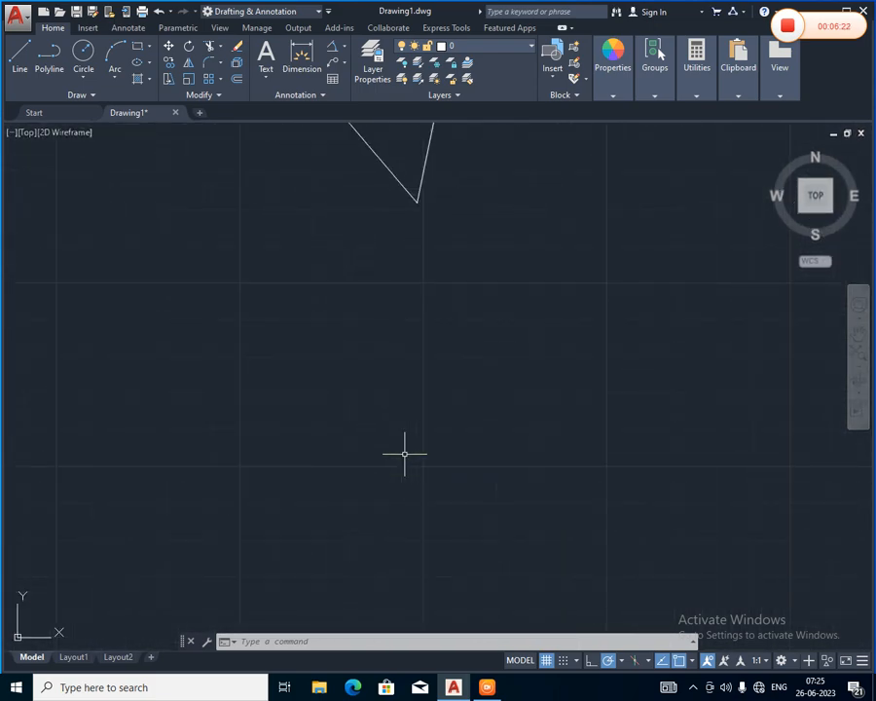
scroll(405, 454, down, 6)
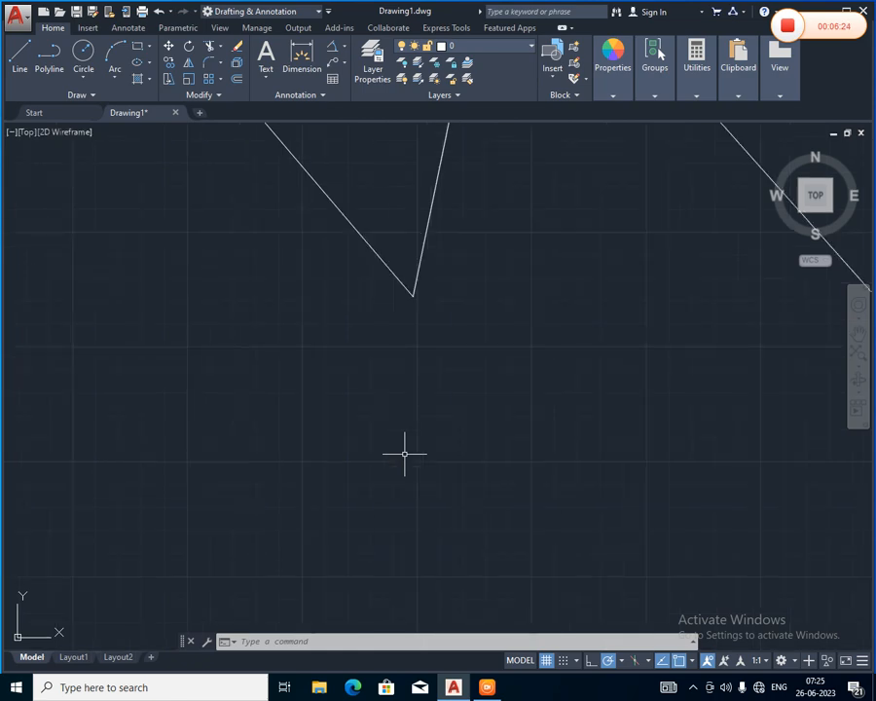
scroll(405, 454, down, 2)
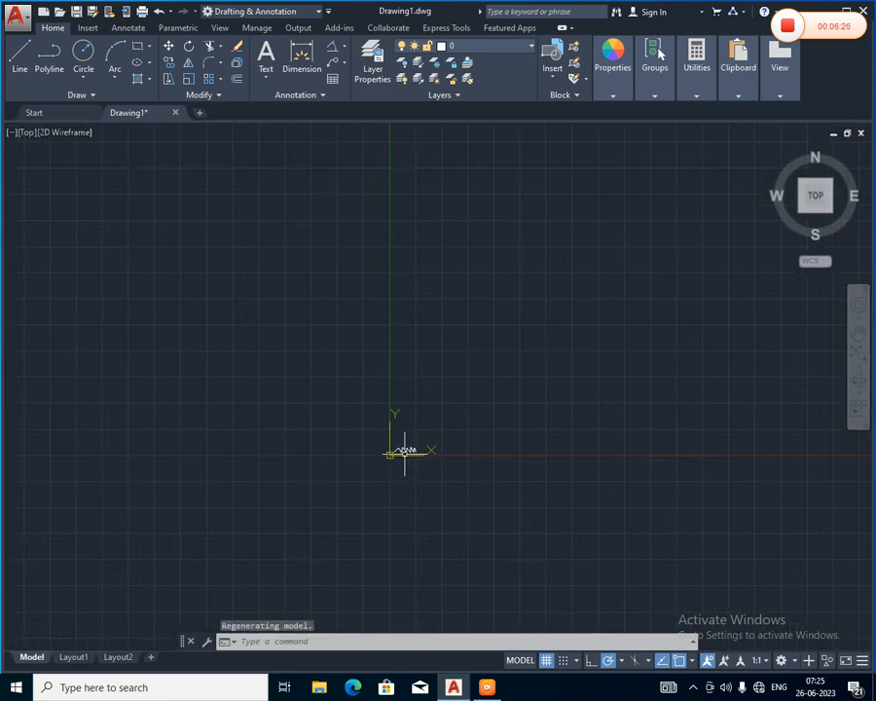
scroll(405, 453, up, 4)
scroll(405, 454, up, 4)
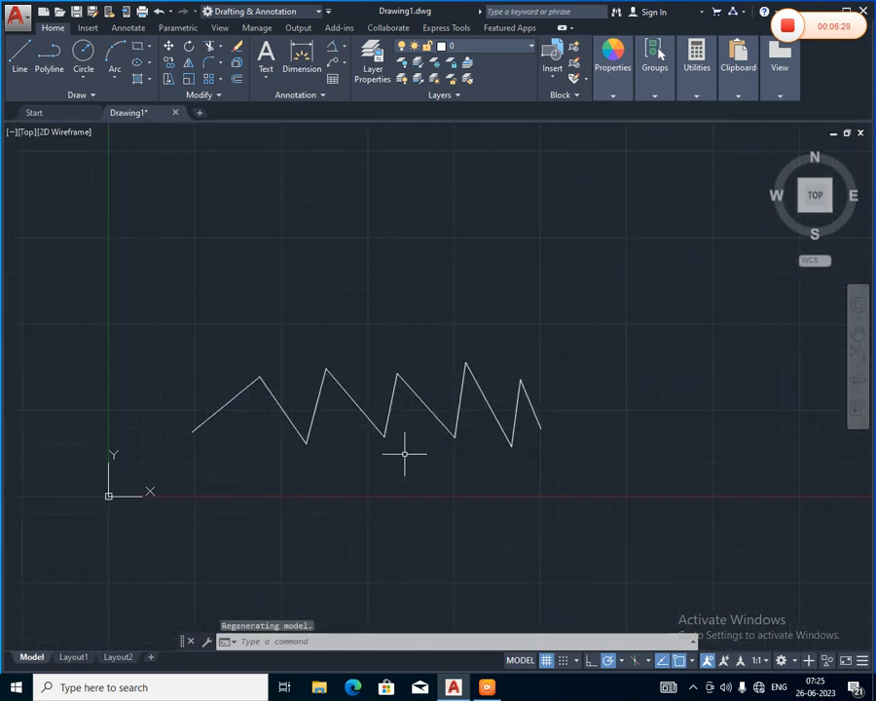
Step: Zoom in on the zigzag's lower vertices and back out, and shift the view slightly up and to the right
scroll(405, 453, down, 6)
scroll(405, 454, up, 4)
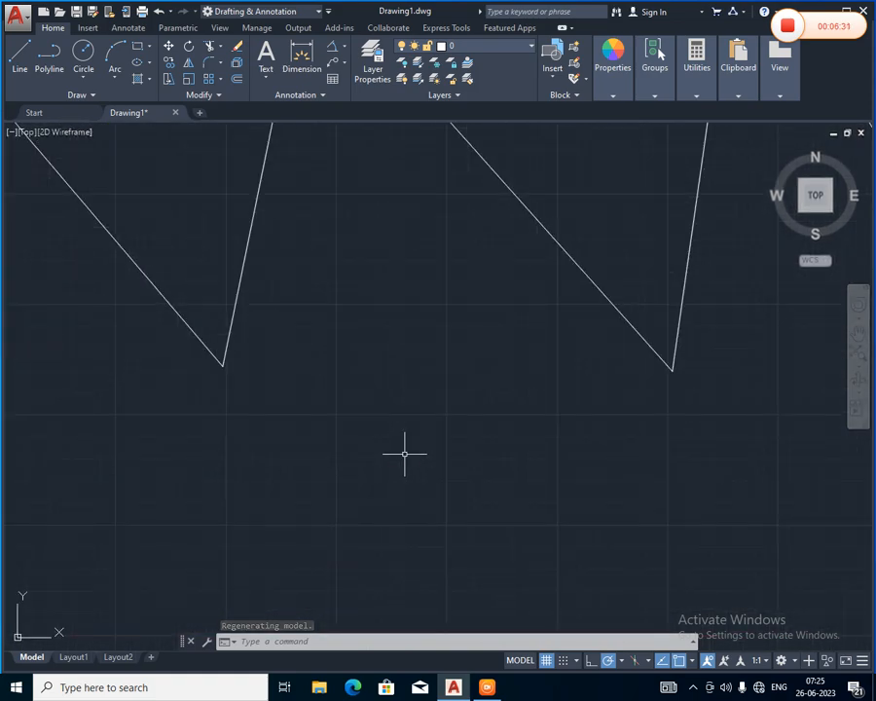
scroll(405, 454, down, 5)
scroll(405, 453, up, 3)
scroll(405, 454, up, 2)
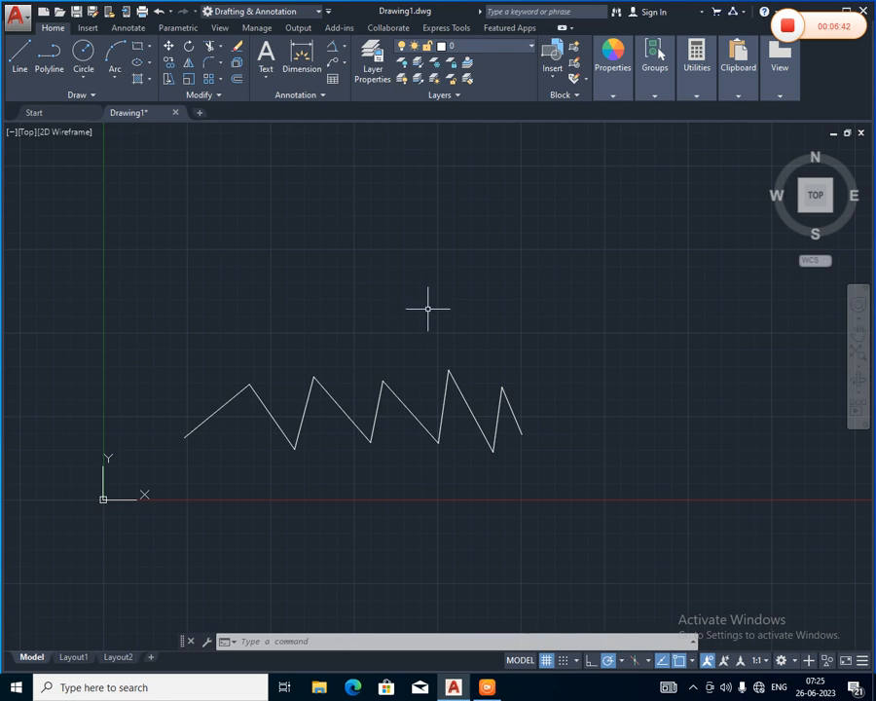
mouse_move(427, 309)
middle_down()
mouse_move(456, 330)
mouse_move(740, 327)
mouse_move(139, 330)
mouse_move(645, 339)
mouse_move(601, 336)
mouse_move(467, 294)
middle_up()
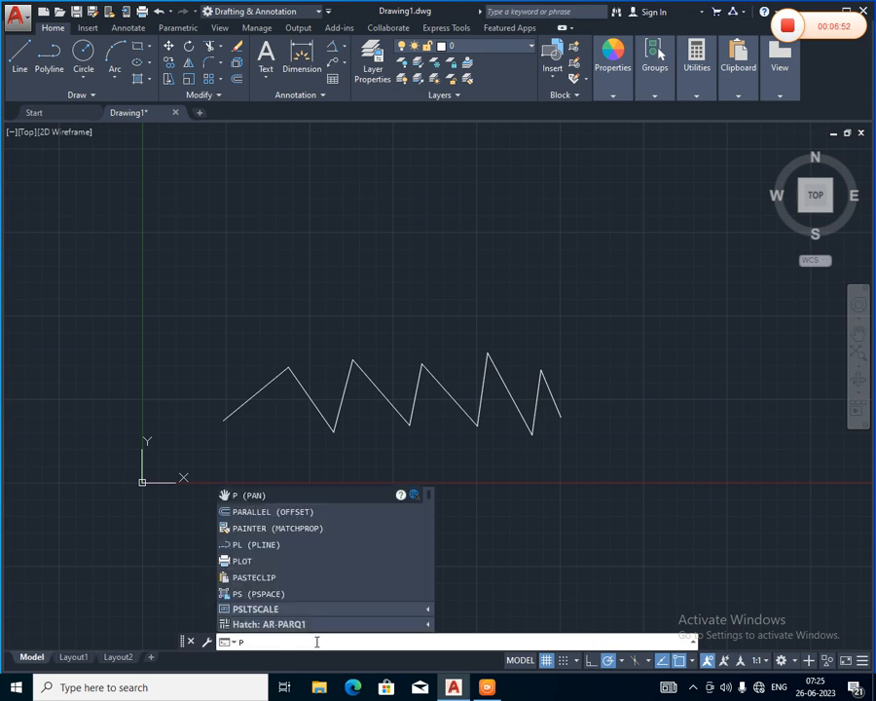
Step: Move the zigzag around the drawing area with the Pan command and end the command
key(Return)
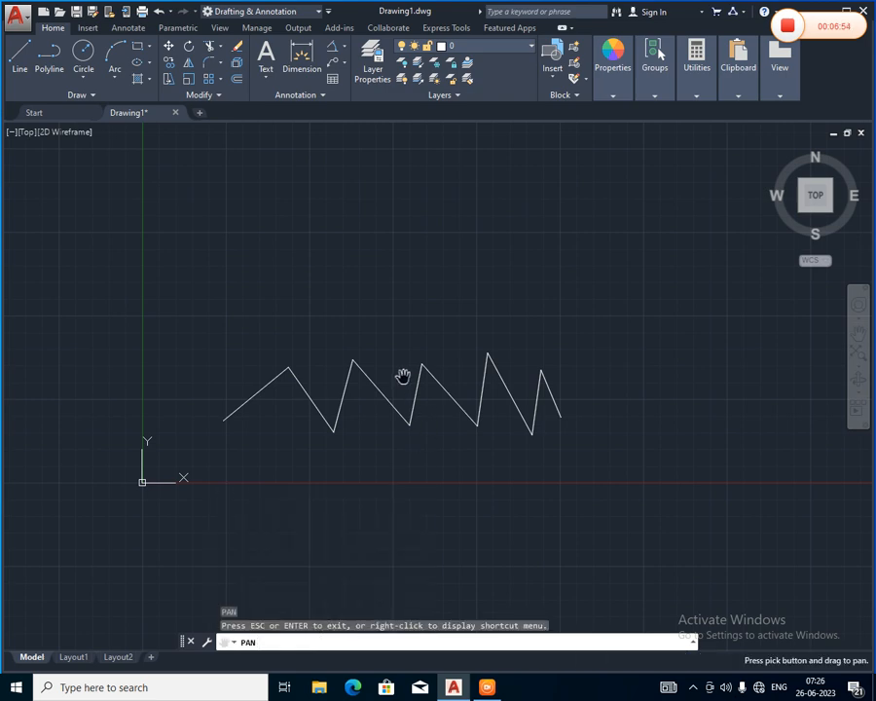
mouse_move(402, 376)
mouse_down()
mouse_move(481, 334)
mouse_move(597, 301)
mouse_up()
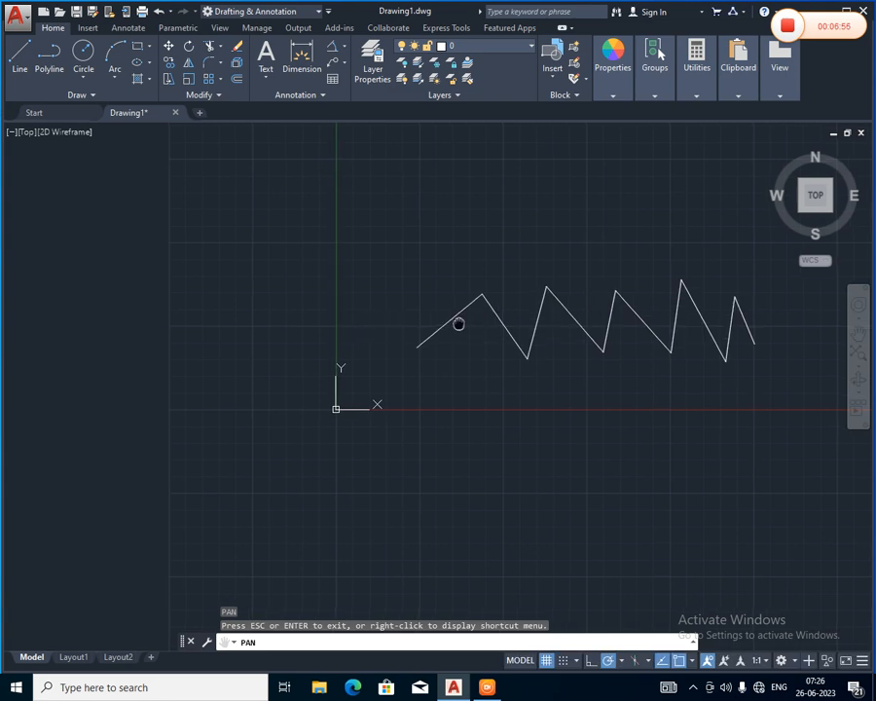
drag(458, 322, 271, 343)
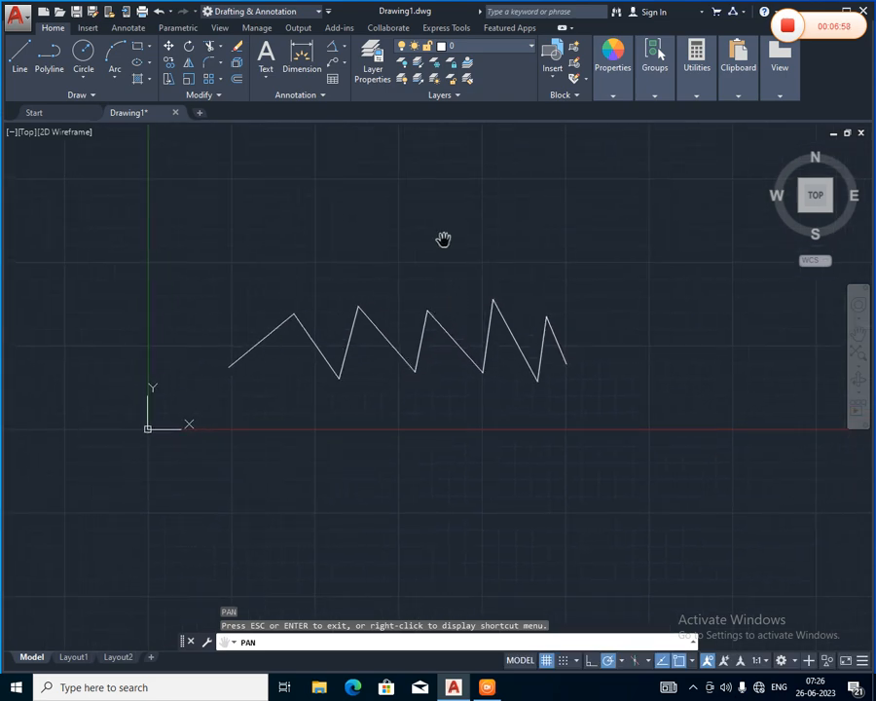
mouse_move(444, 241)
mouse_down()
mouse_move(244, 351)
mouse_move(257, 366)
mouse_move(499, 287)
mouse_move(500, 278)
mouse_up()
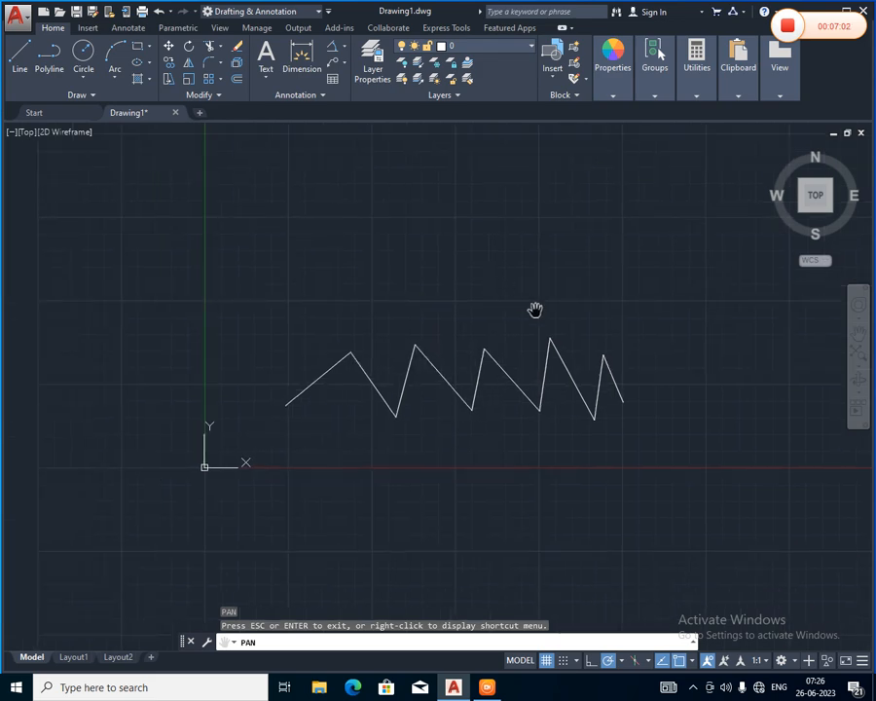
key(Escape)
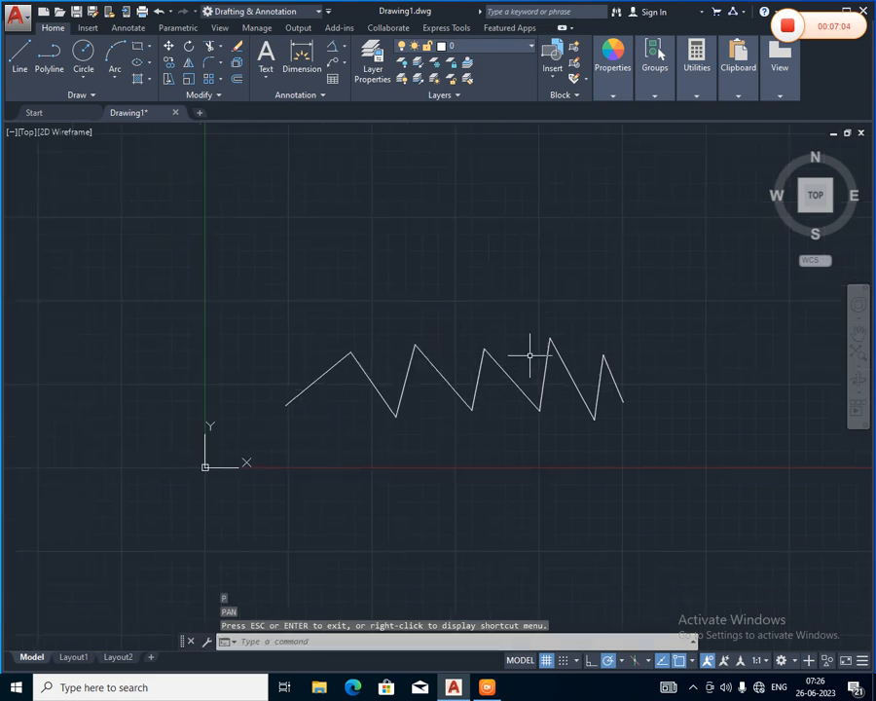
Step: Erase the whole zigzag using a window lasso selection and undo the erasure
scroll(482, 439, up, 2)
scroll(482, 439, up, 8)
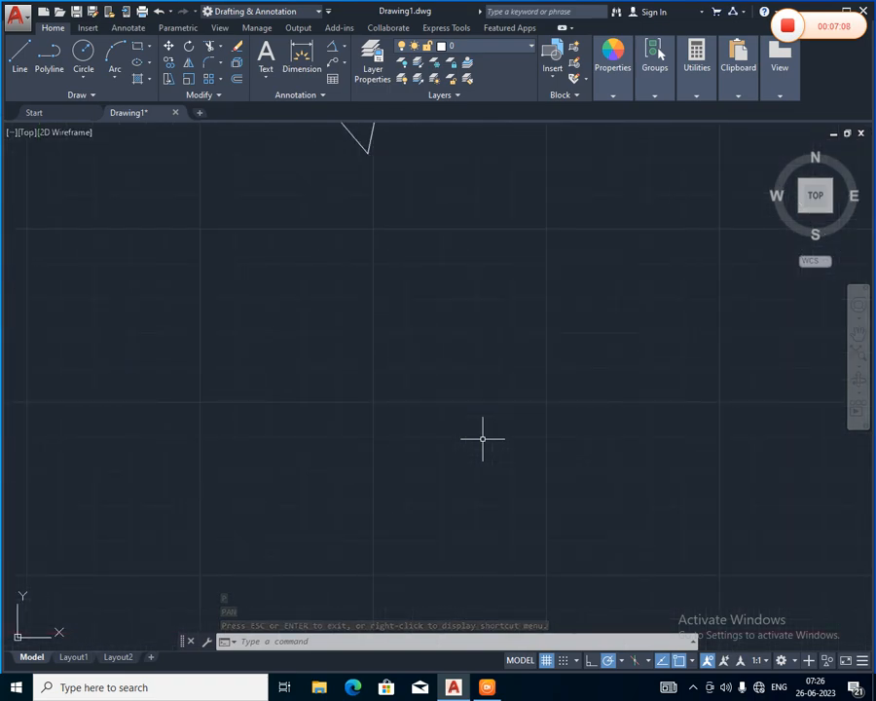
scroll(482, 439, down, 10)
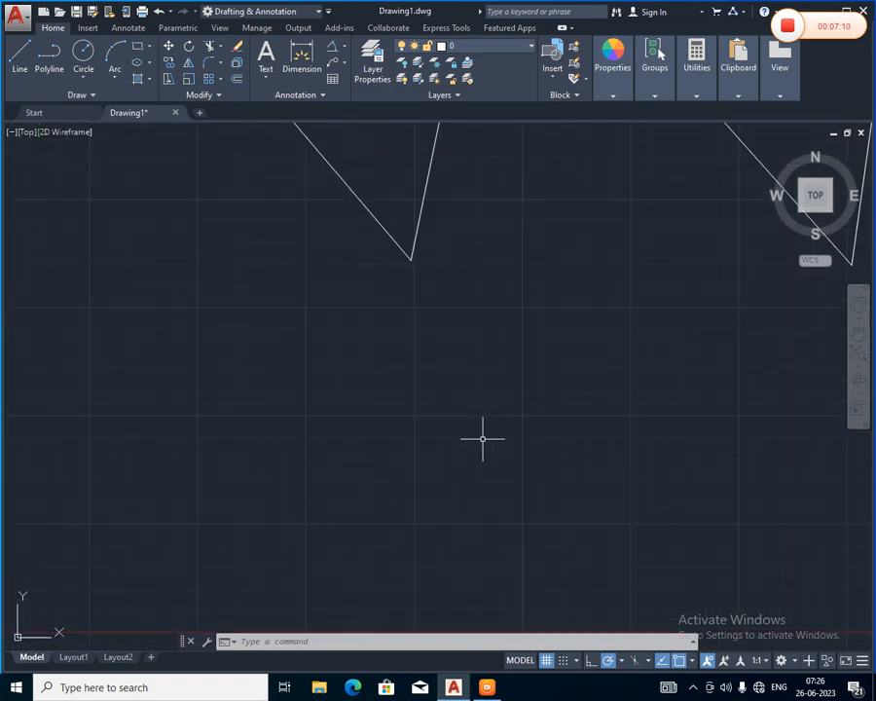
scroll(482, 439, down, 3)
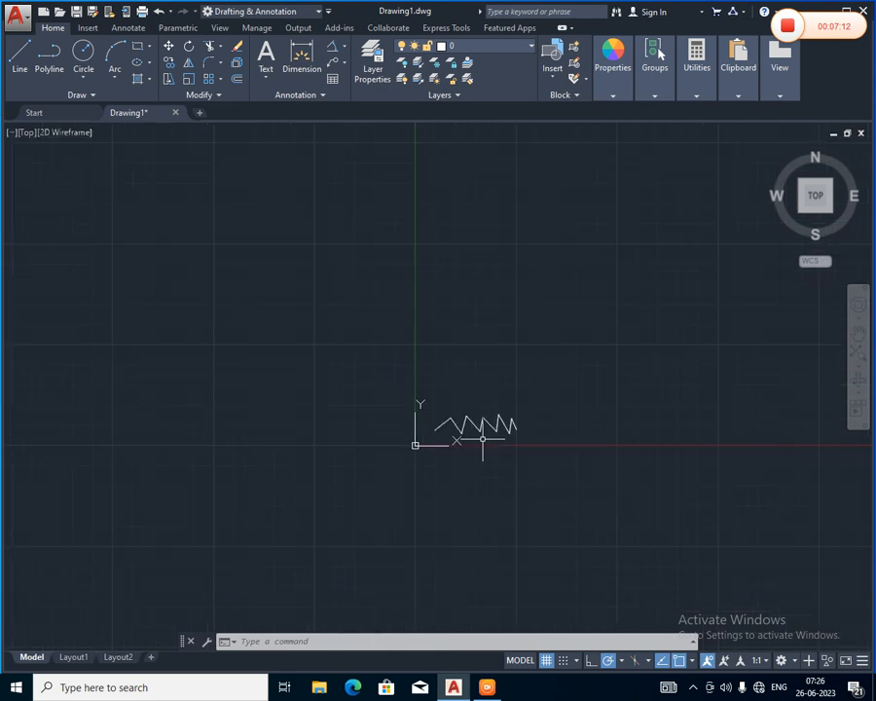
scroll(482, 439, up, 8)
click(697, 274)
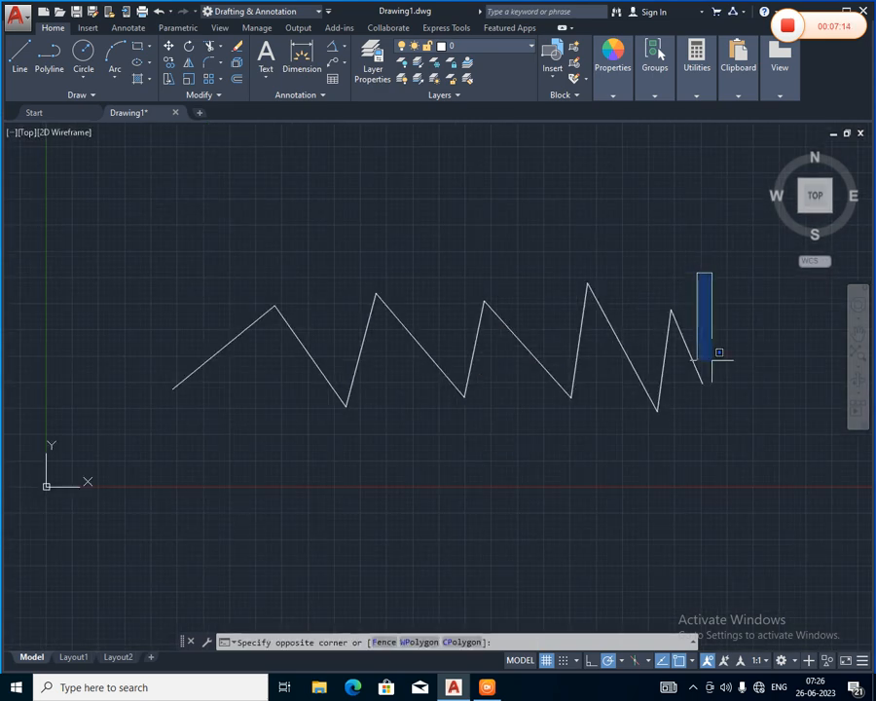
mouse_move(711, 360)
mouse_down()
mouse_move(225, 425)
mouse_move(86, 279)
mouse_up()
key(Delete)
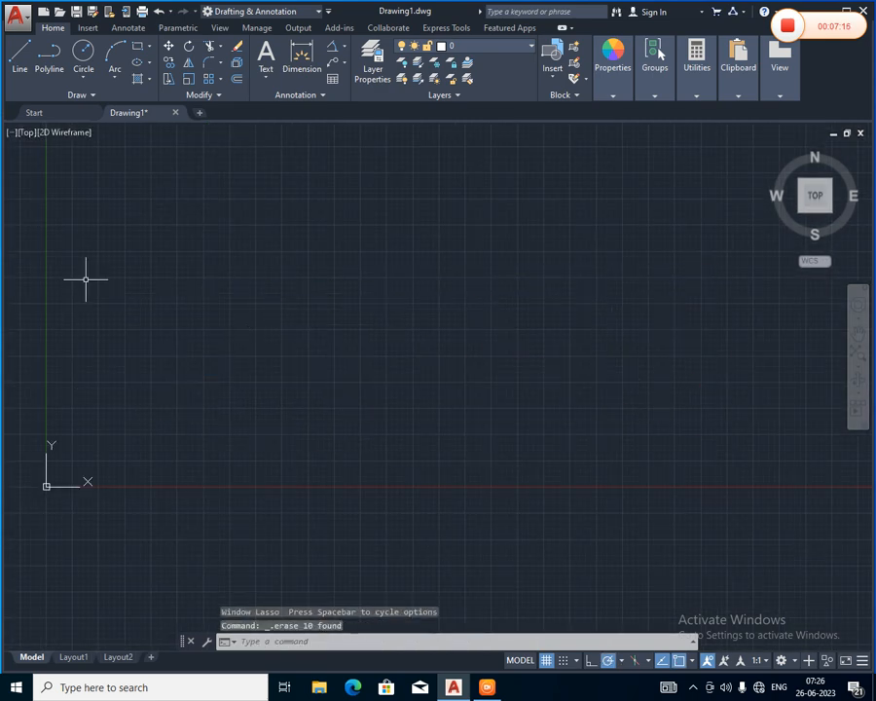
key(ctrl+z)
key(Escape)
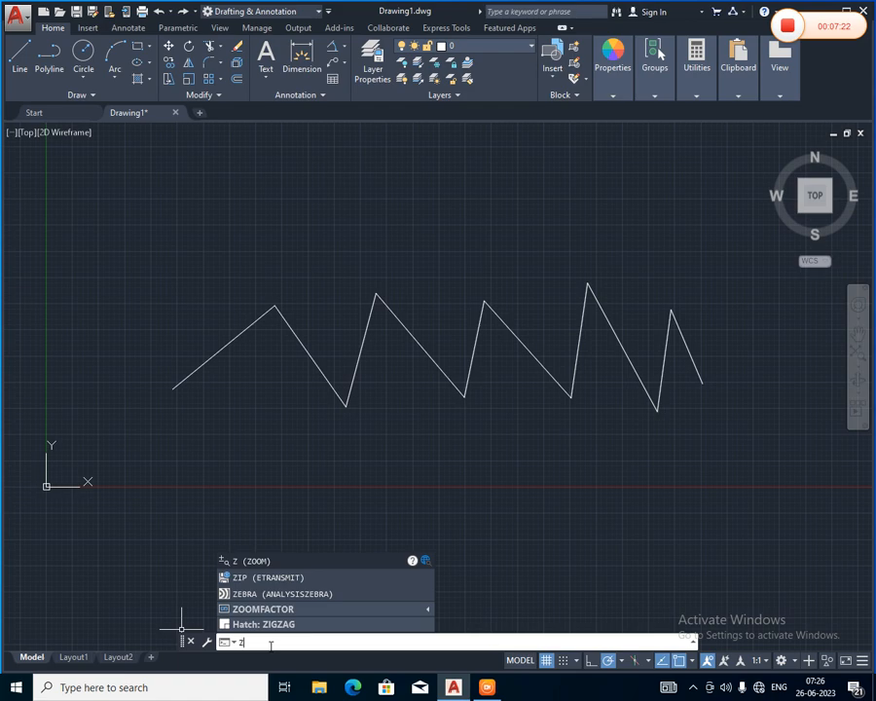
Step: Run the Zoom command with the All option, and examine the zigzag at different scales and positions
key(Return)
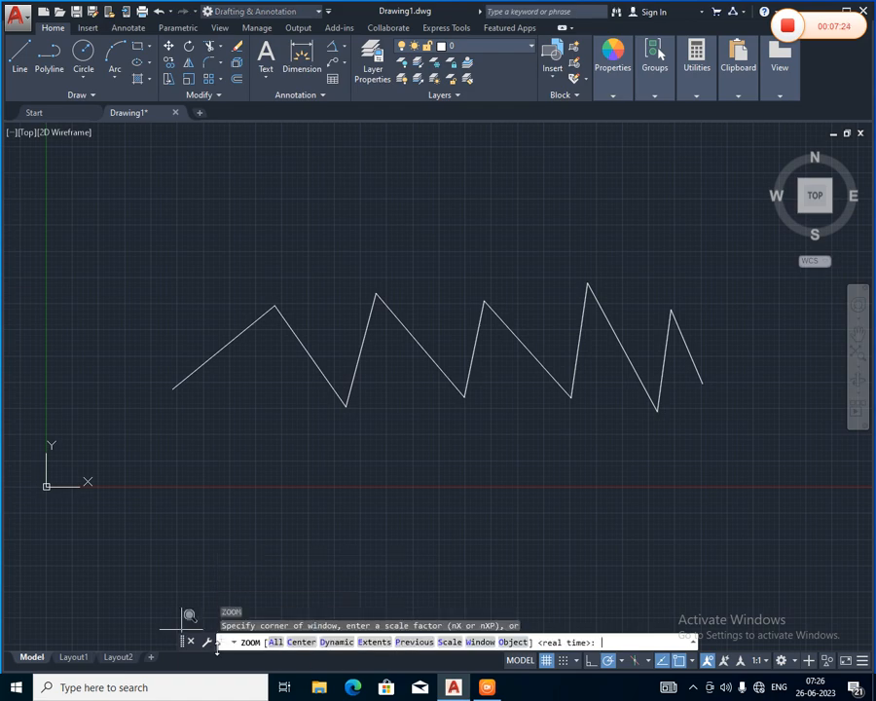
click(275, 643)
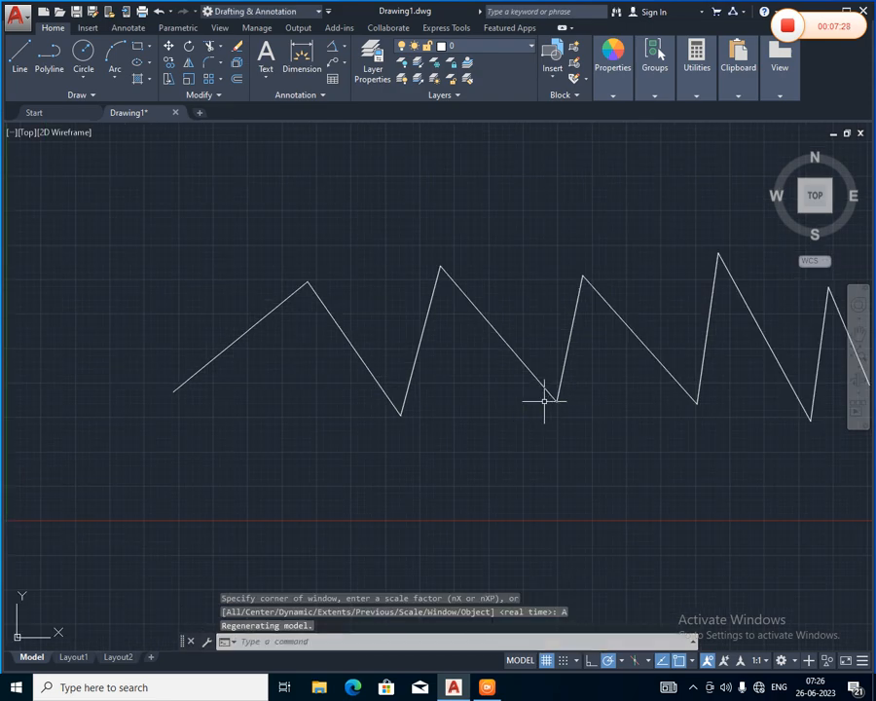
scroll(523, 401, down, 6)
scroll(523, 401, up, 8)
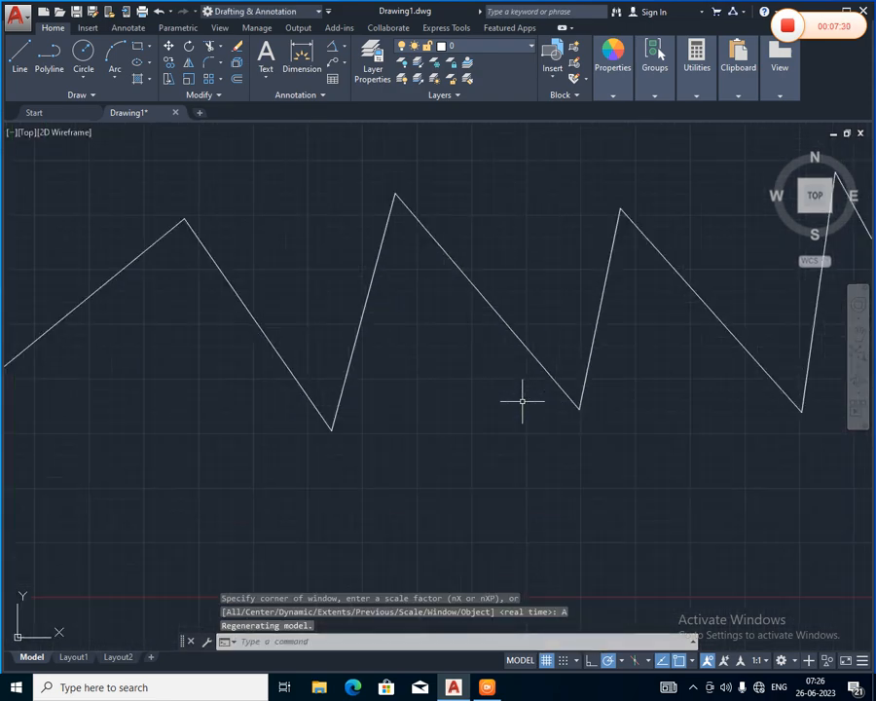
scroll(523, 401, down, 8)
scroll(523, 401, up, 6)
middle_drag(523, 401, 328, 428)
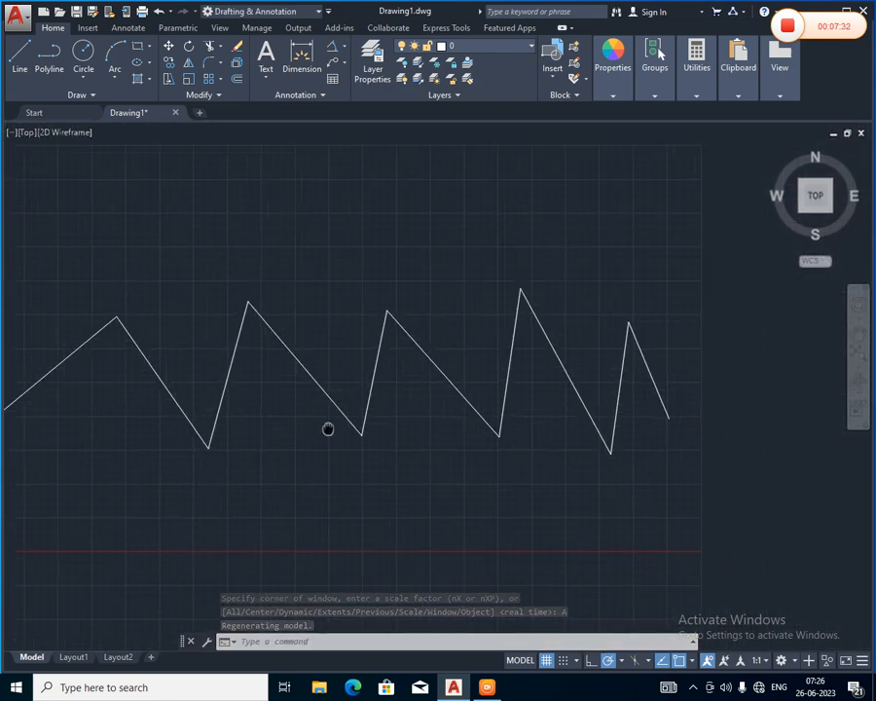
scroll(325, 421, up, 3)
scroll(323, 425, down, 3)
scroll(323, 425, down, 3)
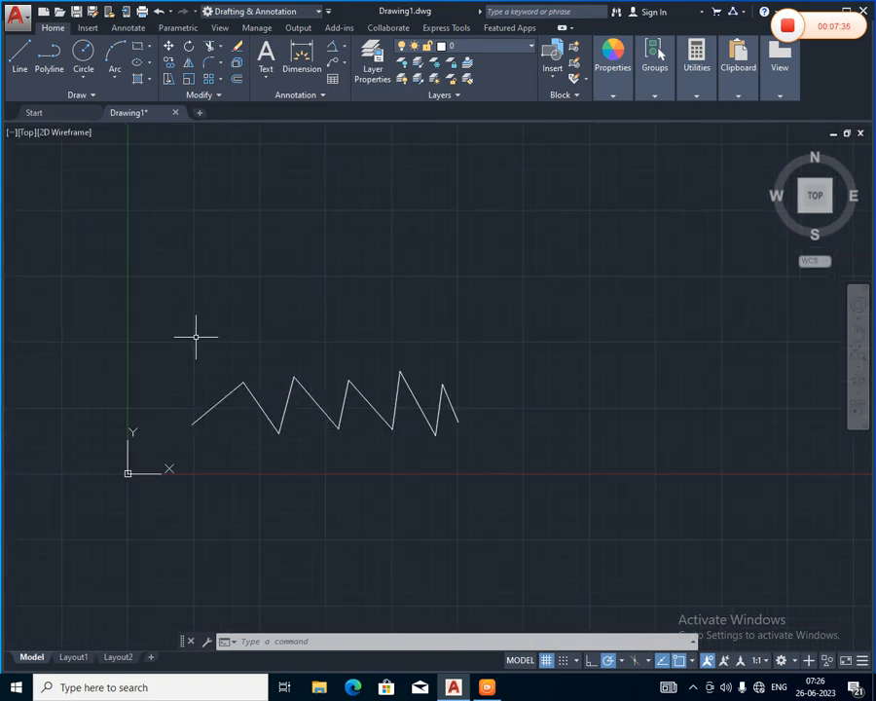
Step: Pick the first five zigzag segments one by one to check whether they are separate objects, and clear the selection
key(Escape)
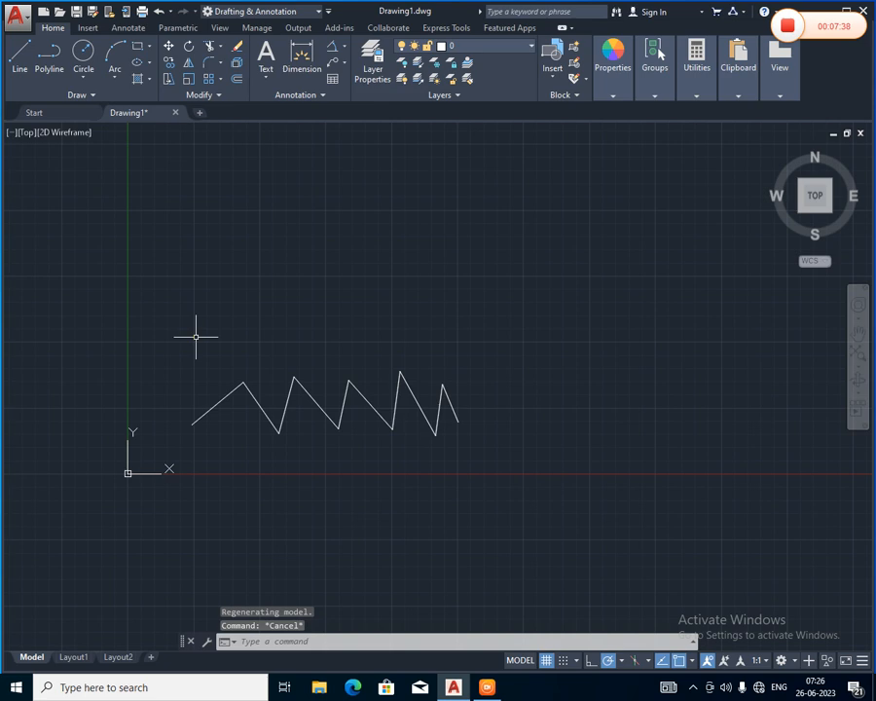
scroll(245, 435, up, 4)
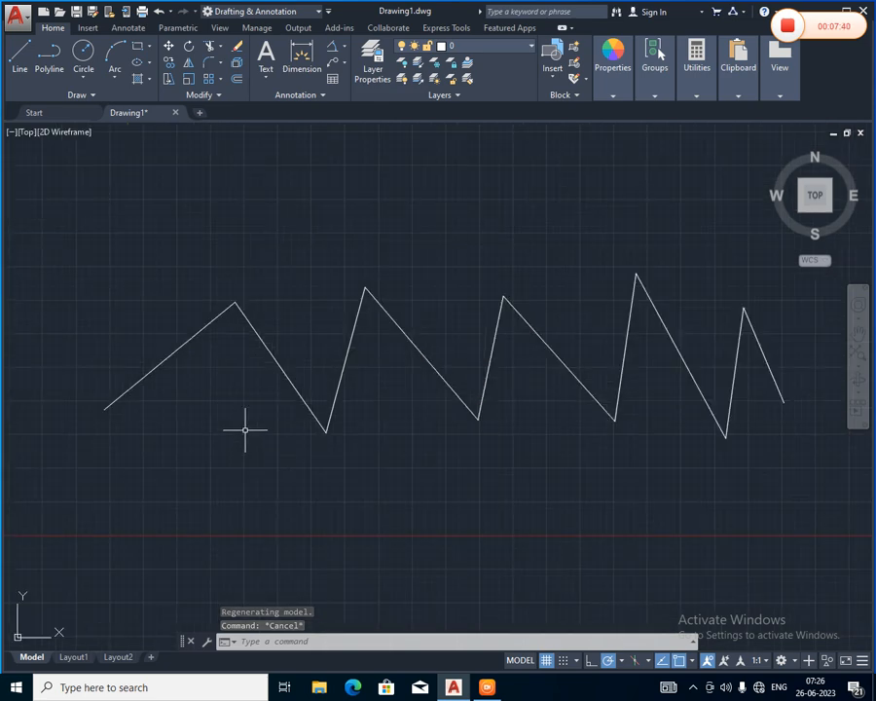
click(193, 337)
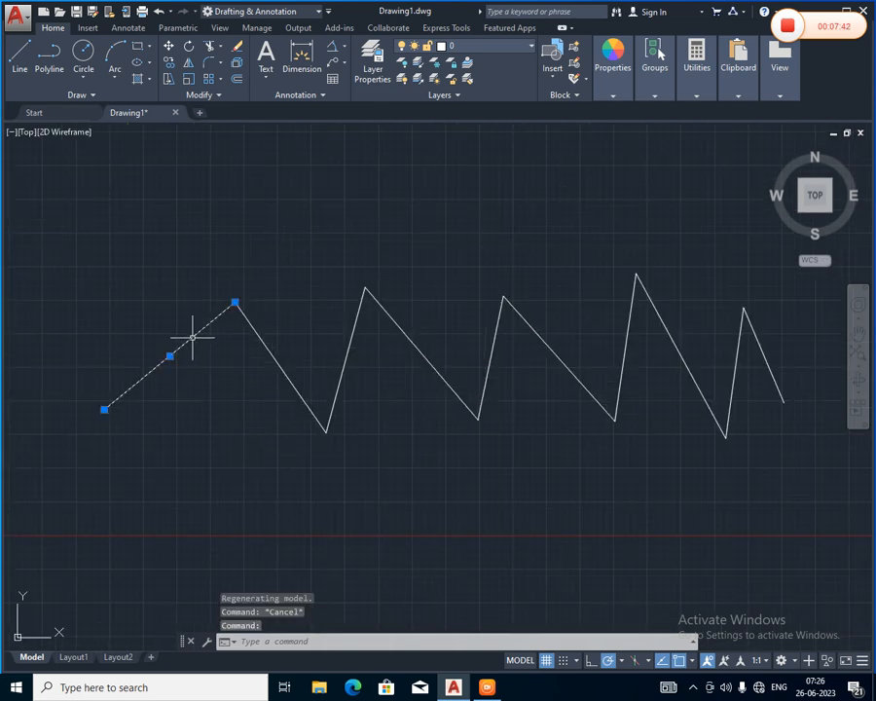
click(280, 362)
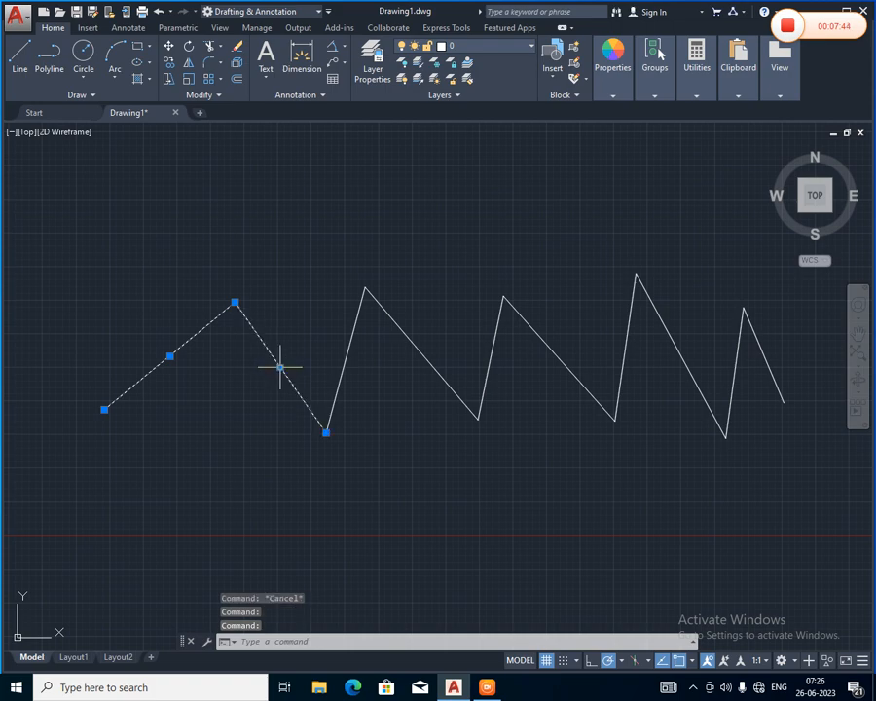
click(346, 358)
click(419, 349)
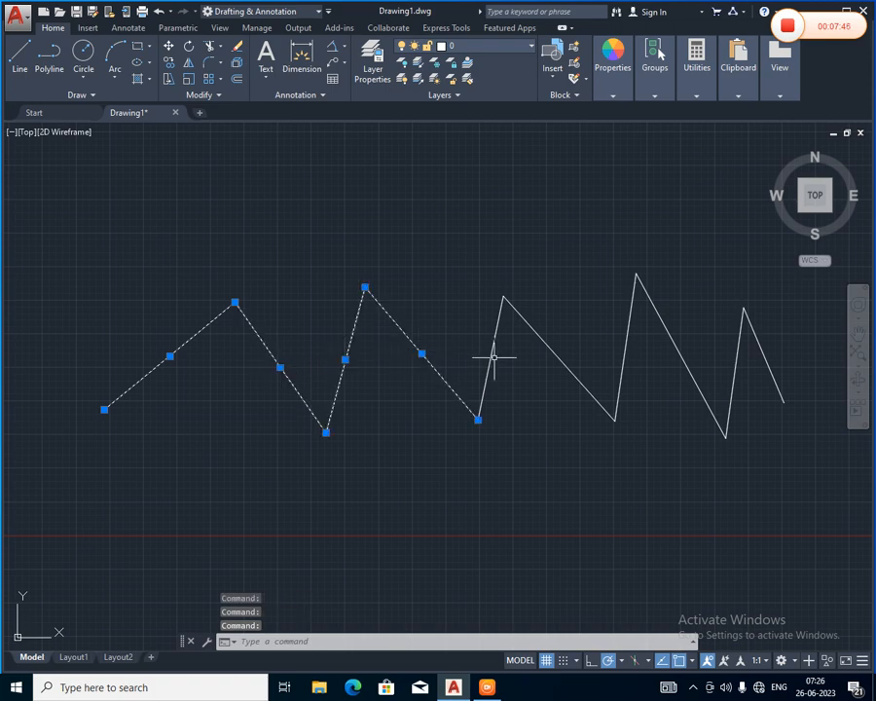
click(491, 358)
click(578, 354)
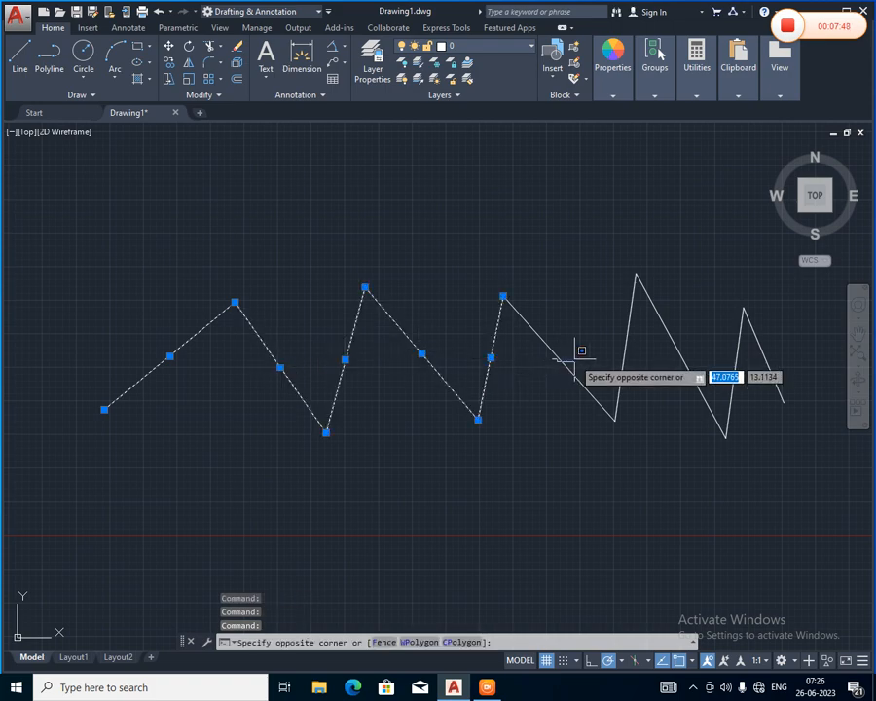
key(Escape)
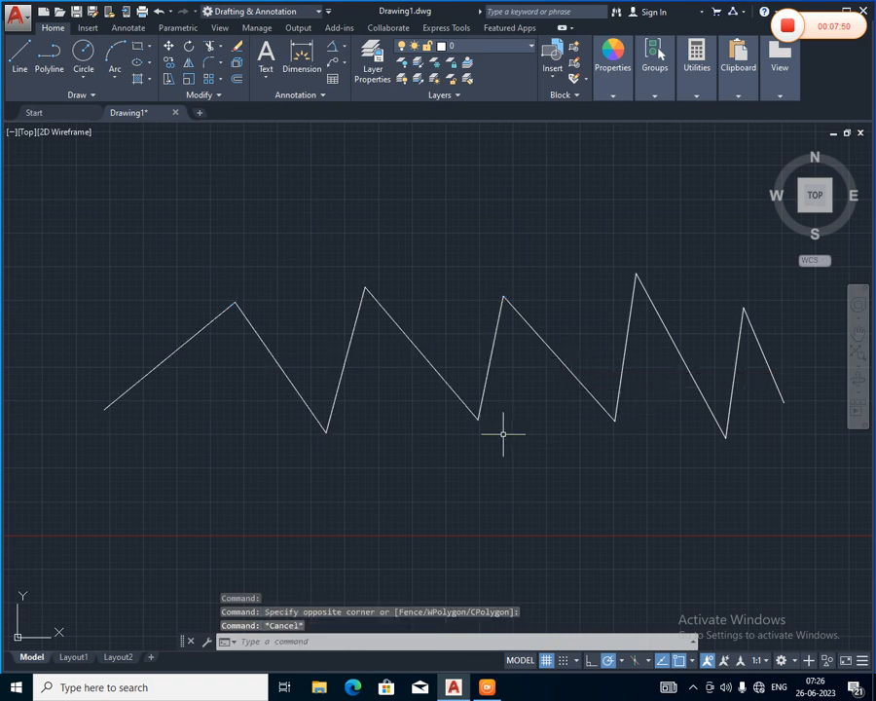
Step: Erase the fifth and fourth line segments of the zigzag, counted from its left end
click(491, 362)
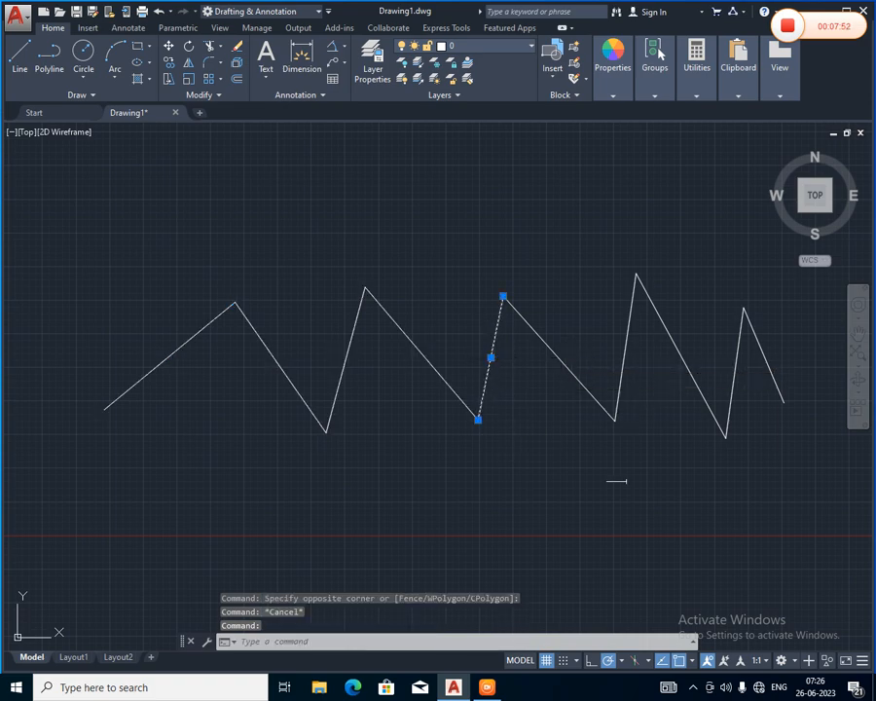
key(Delete)
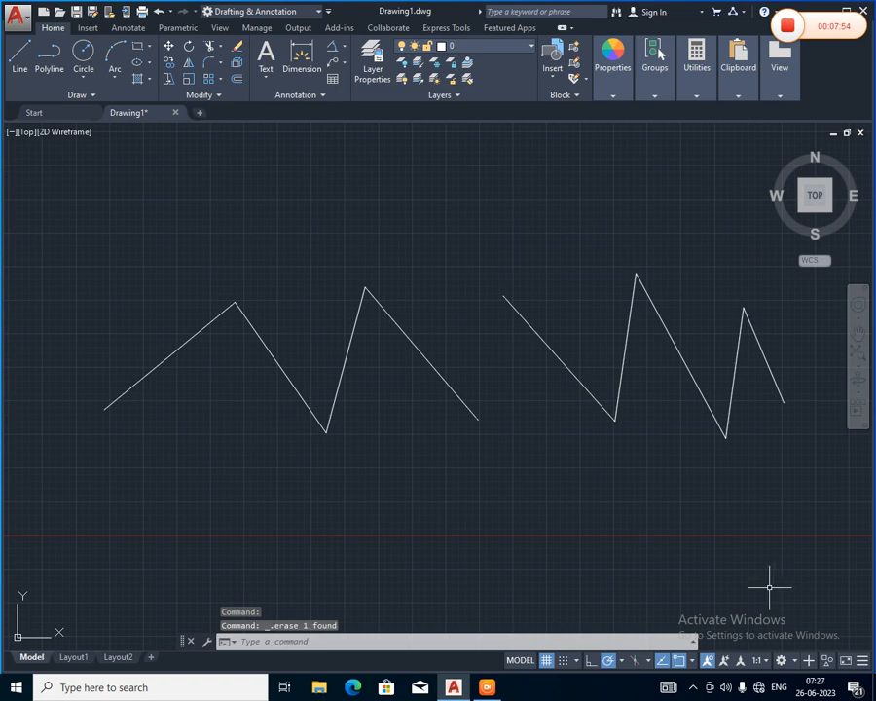
click(466, 407)
key(Delete)
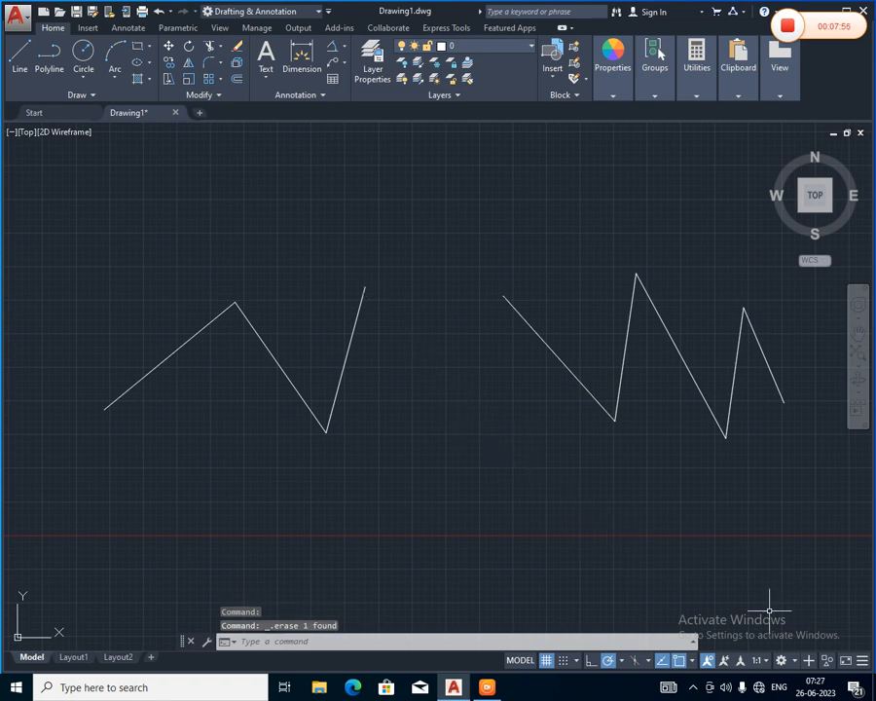
Step: Draw two connected lines from the second peak down to a low point and up to the third peak, closing the zigzag's gap
click(20, 55)
click(365, 289)
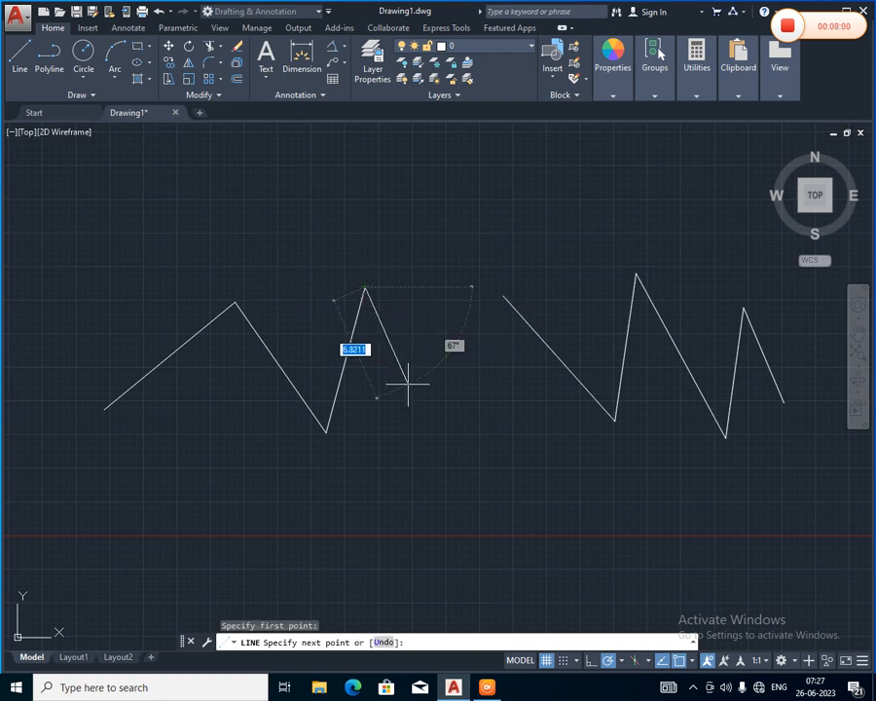
click(442, 434)
click(503, 294)
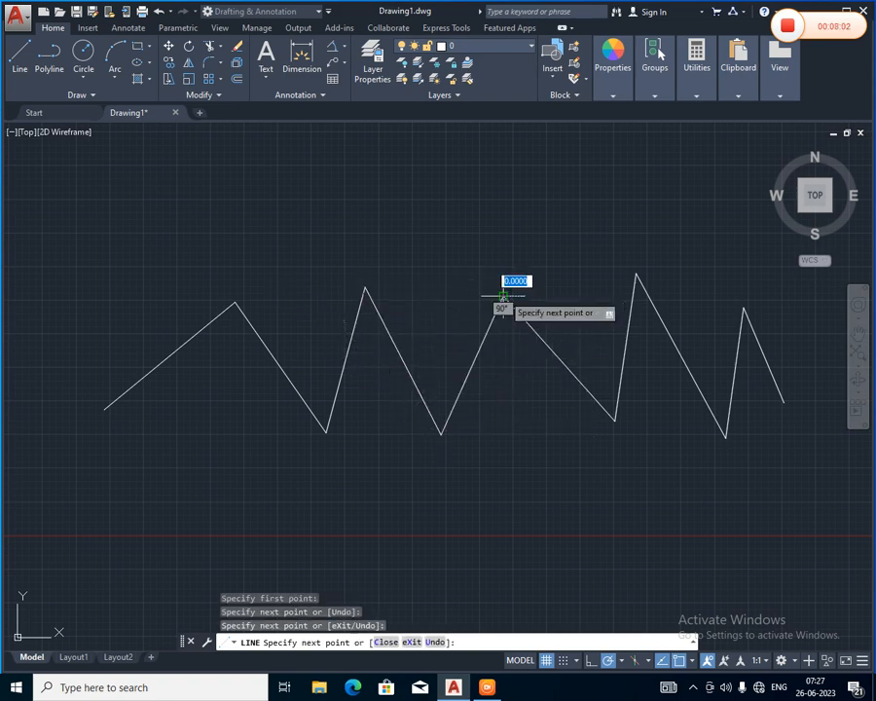
key(Return)
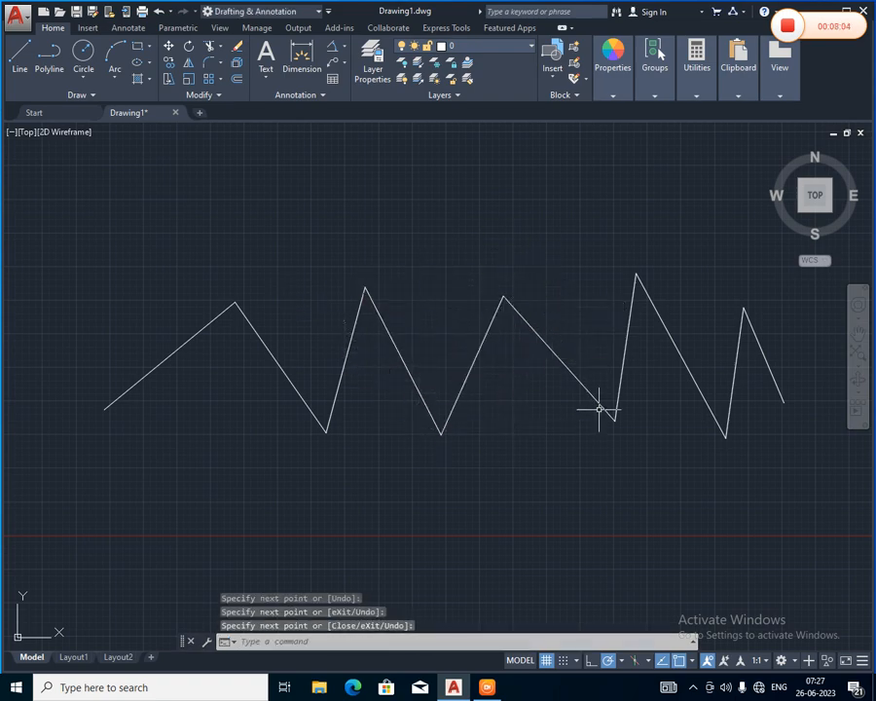
Step: Select all ten zigzag segments with a window lasso and combine them into one polyline using the Join command
scroll(597, 409, down, 2)
middle_drag(600, 409, 471, 393)
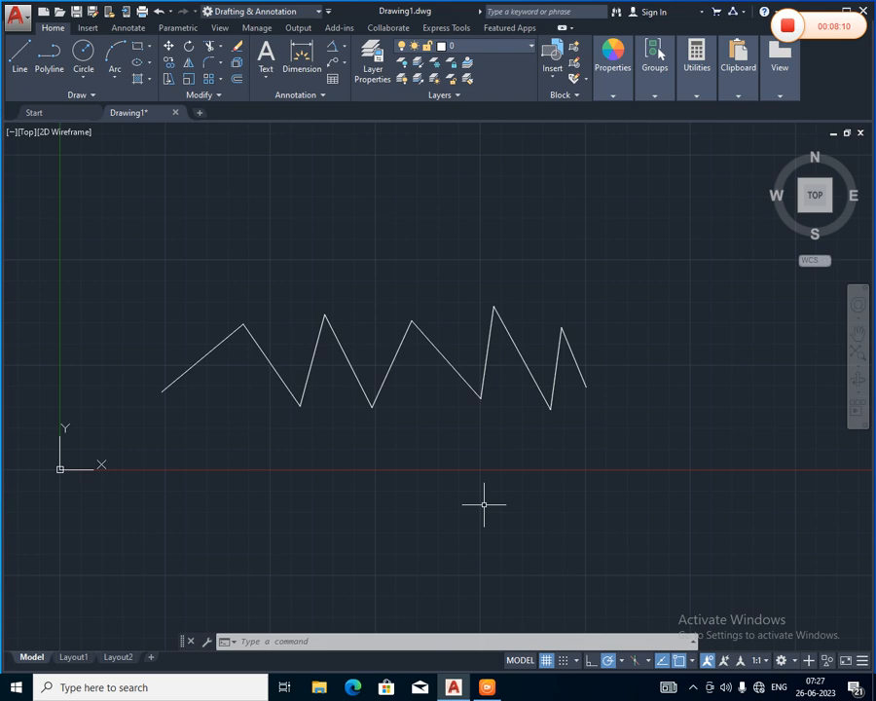
mouse_move(612, 258)
mouse_down()
mouse_move(601, 422)
mouse_move(367, 450)
mouse_move(113, 409)
mouse_move(82, 314)
mouse_move(143, 248)
mouse_move(139, 258)
mouse_up()
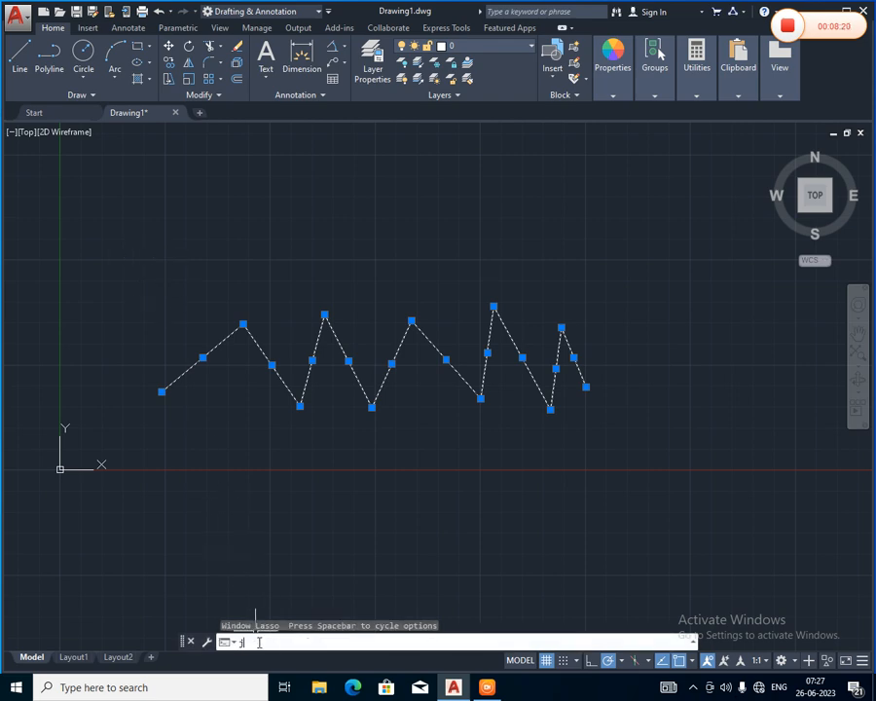
key(Return)
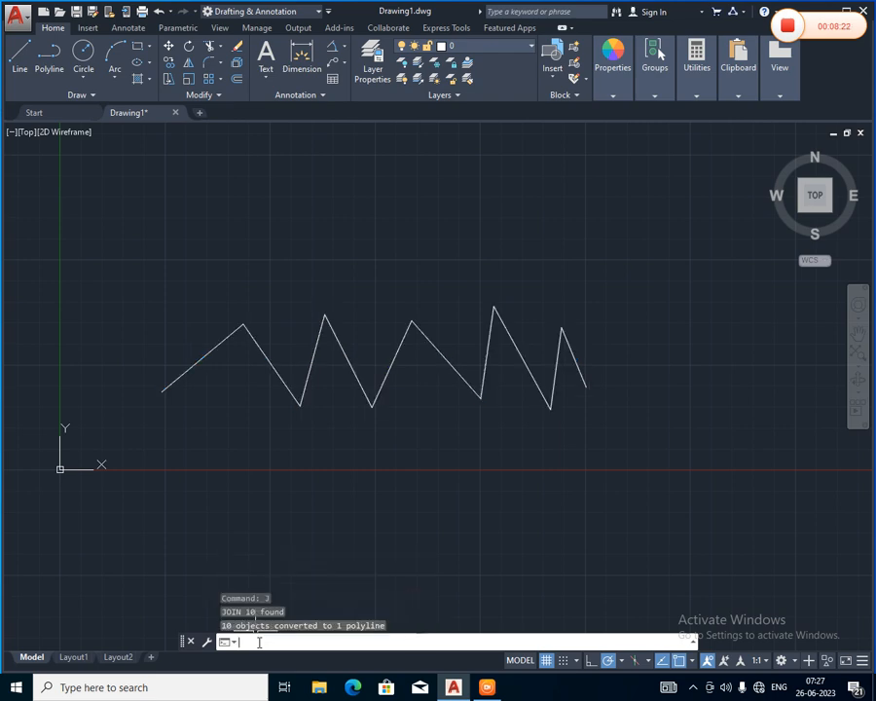
Step: Pick the joined zigzag to check that it is one object, erase it, and undo the erasure
click(208, 357)
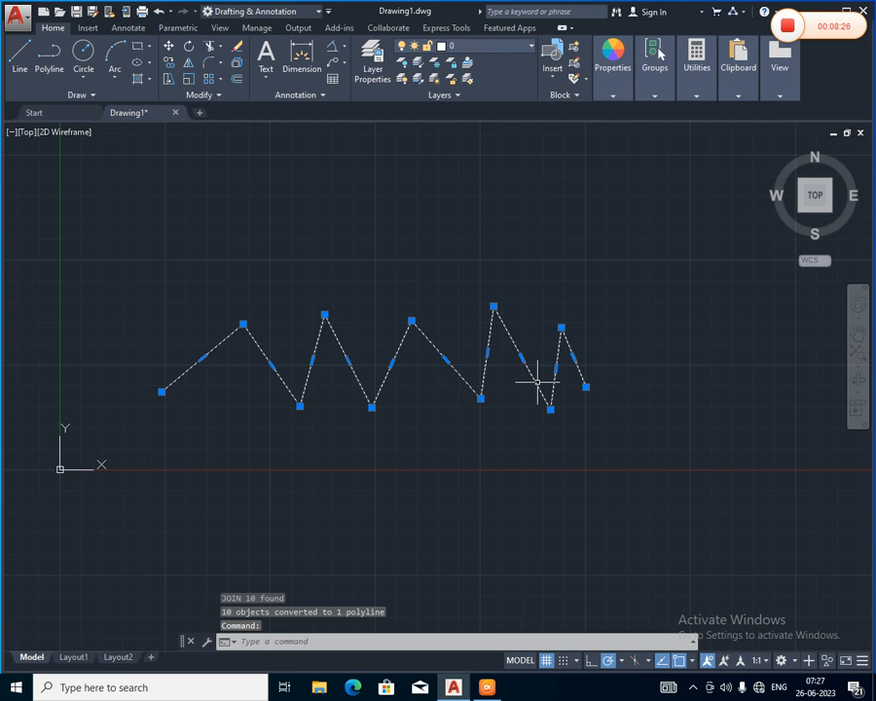
key(Escape)
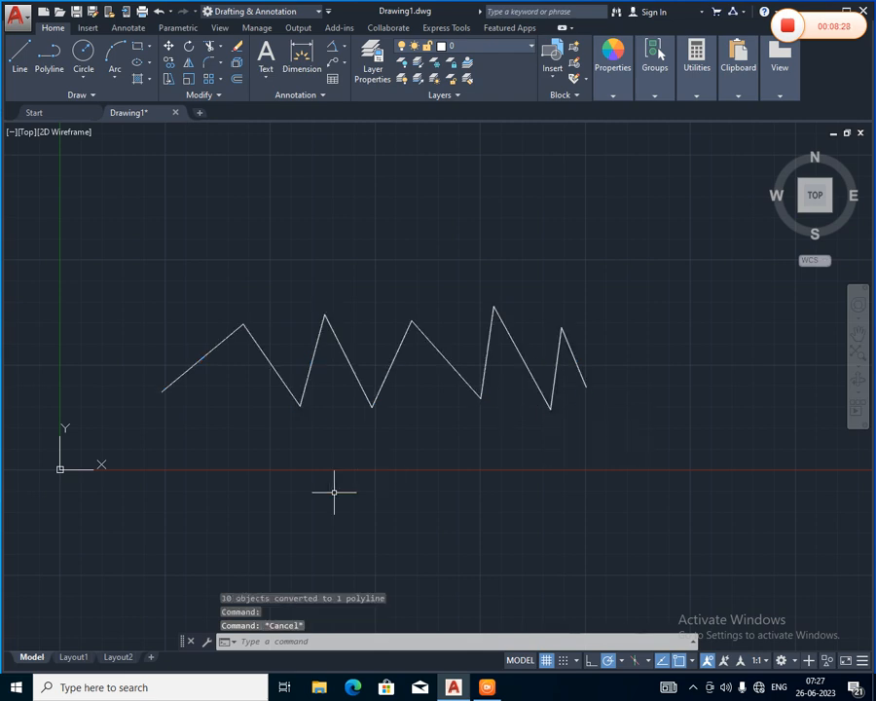
click(355, 371)
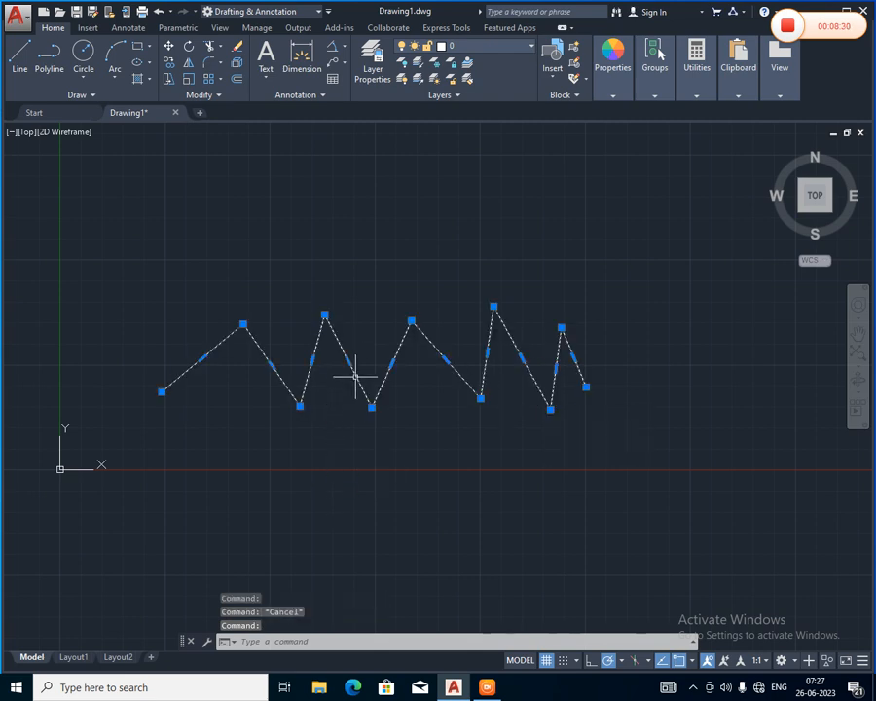
key(Delete)
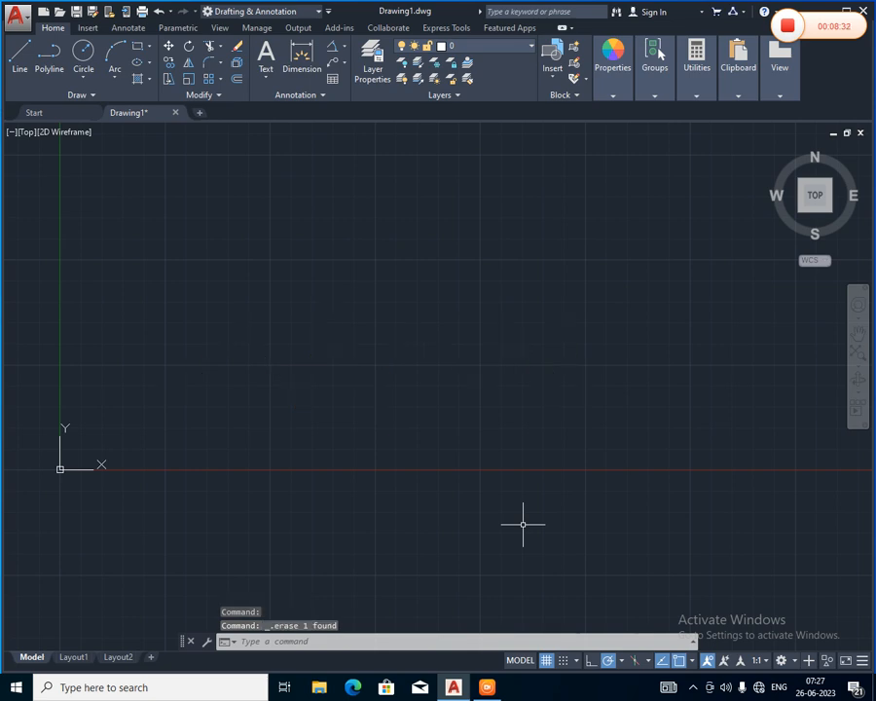
key(ctrl+z)
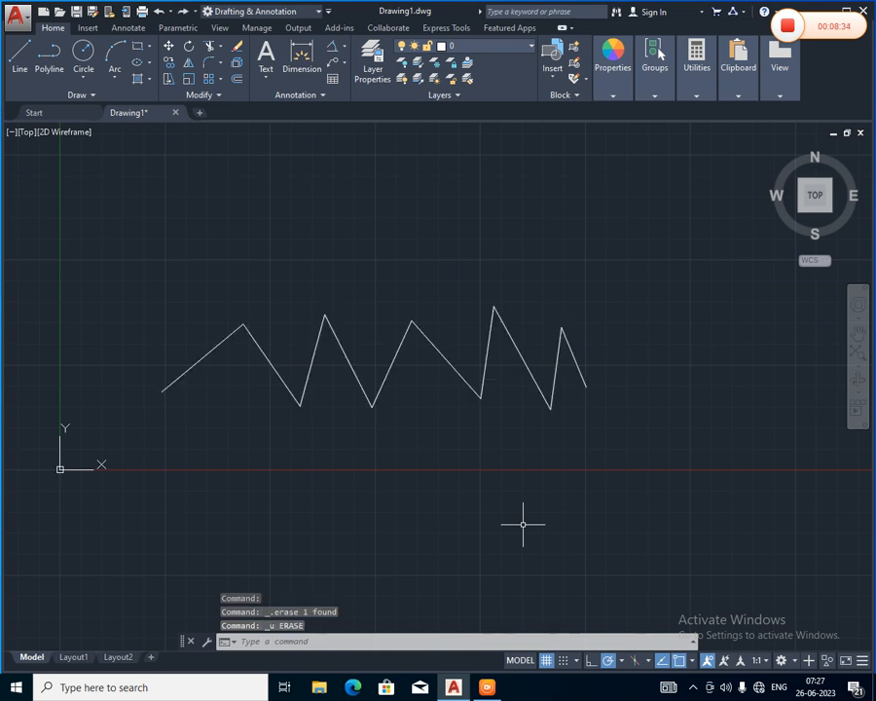
Step: Select the zigzag polyline and break it into separate line segments using the Explode command
click(275, 363)
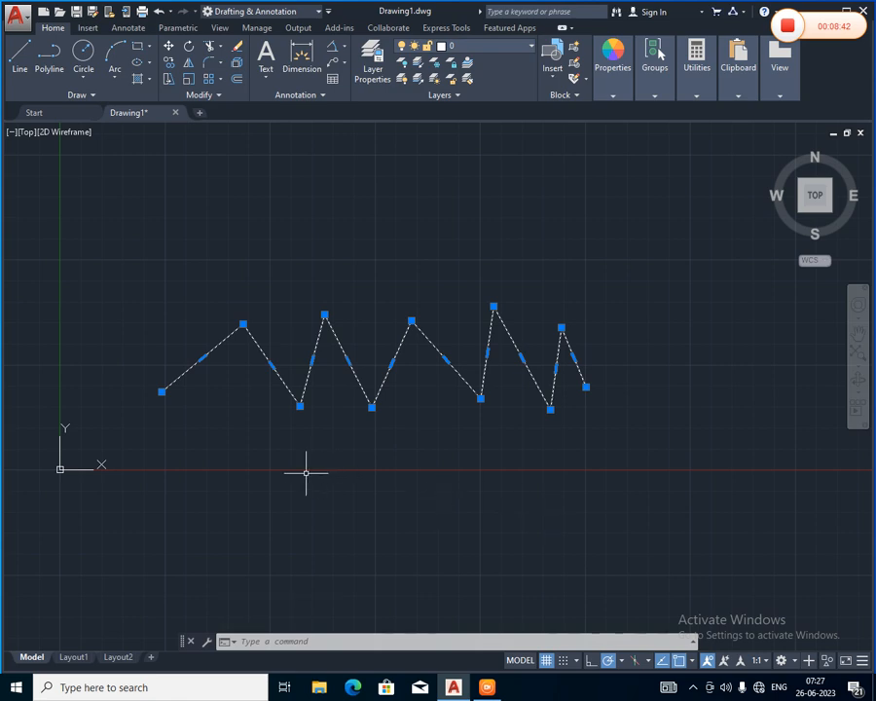
key(Escape)
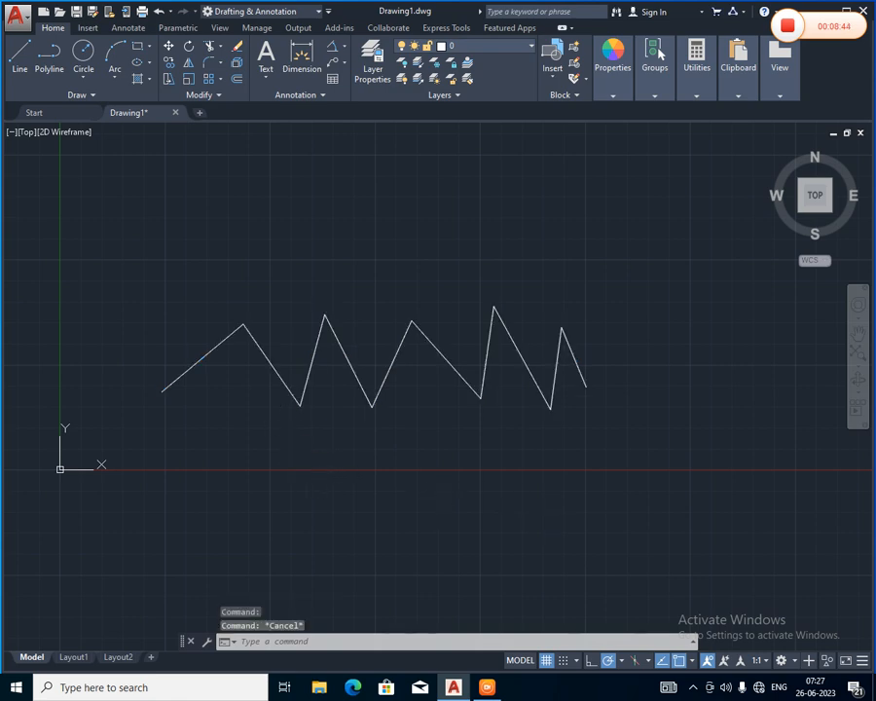
click(278, 376)
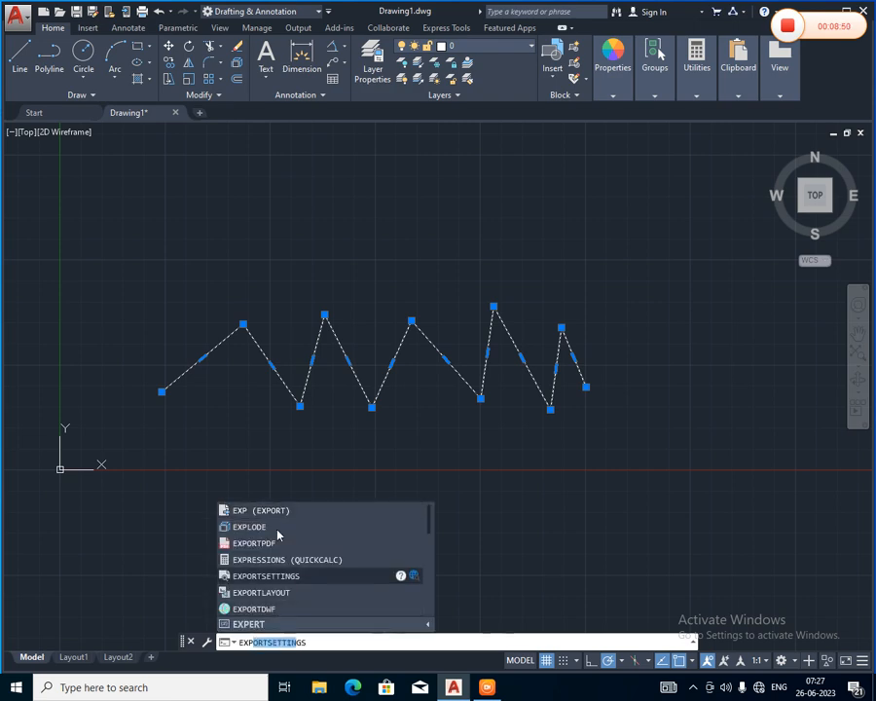
click(276, 527)
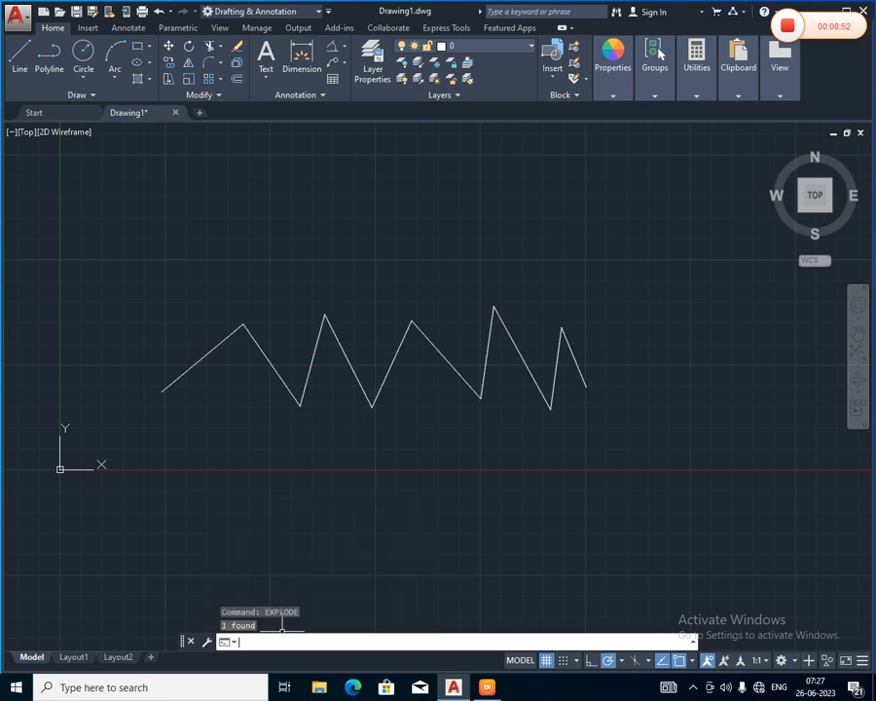
Step: Pick the third, fourth and fifth zigzag segments one by one to check whether they are separate objects, and clear the selection
click(308, 369)
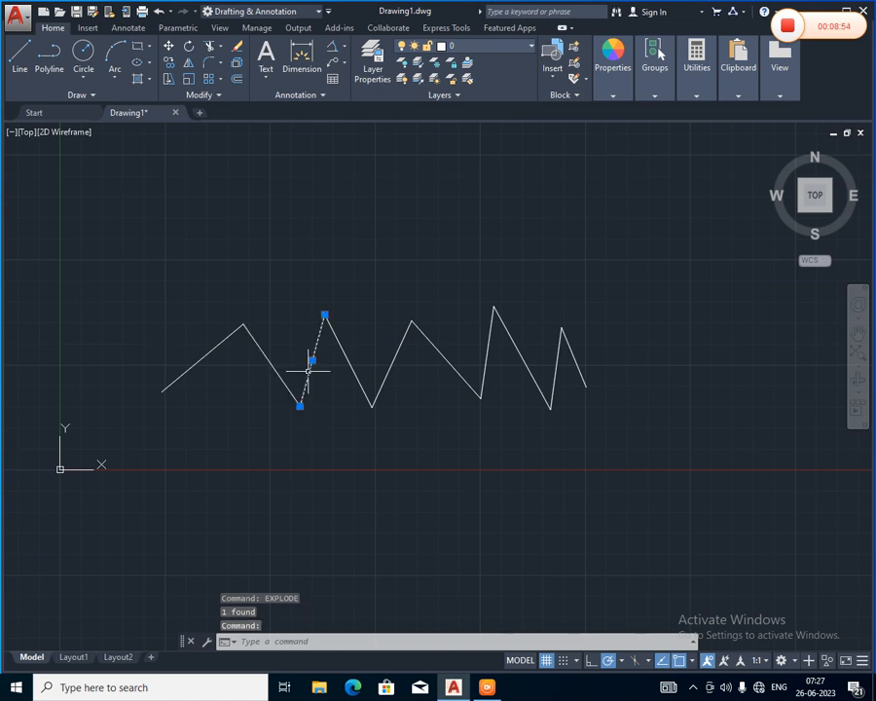
click(357, 375)
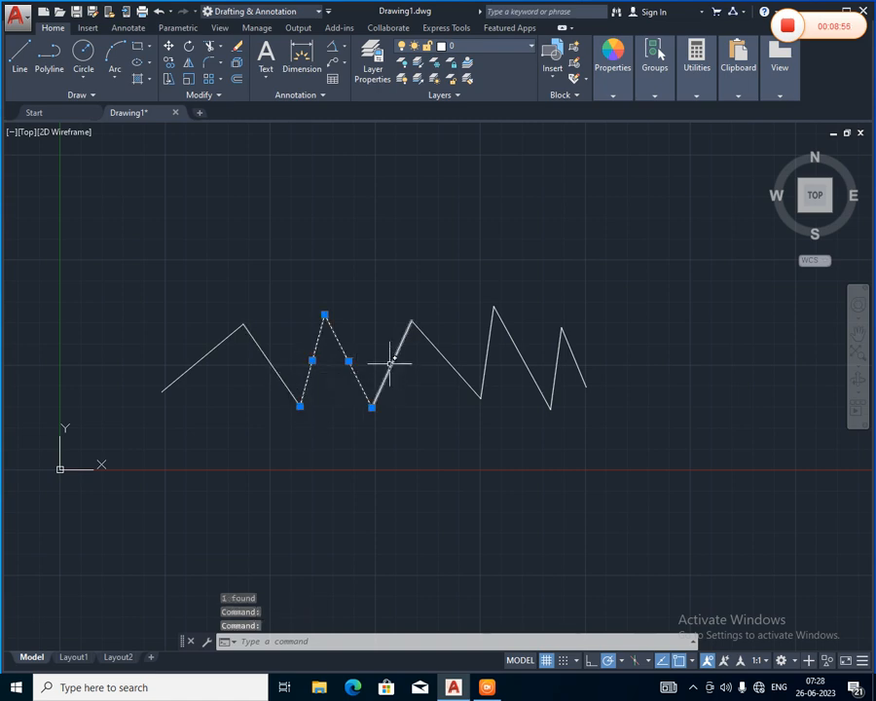
click(392, 371)
mouse_move(648, 262)
mouse_down()
mouse_move(658, 370)
mouse_move(597, 452)
mouse_up()
key(Escape)
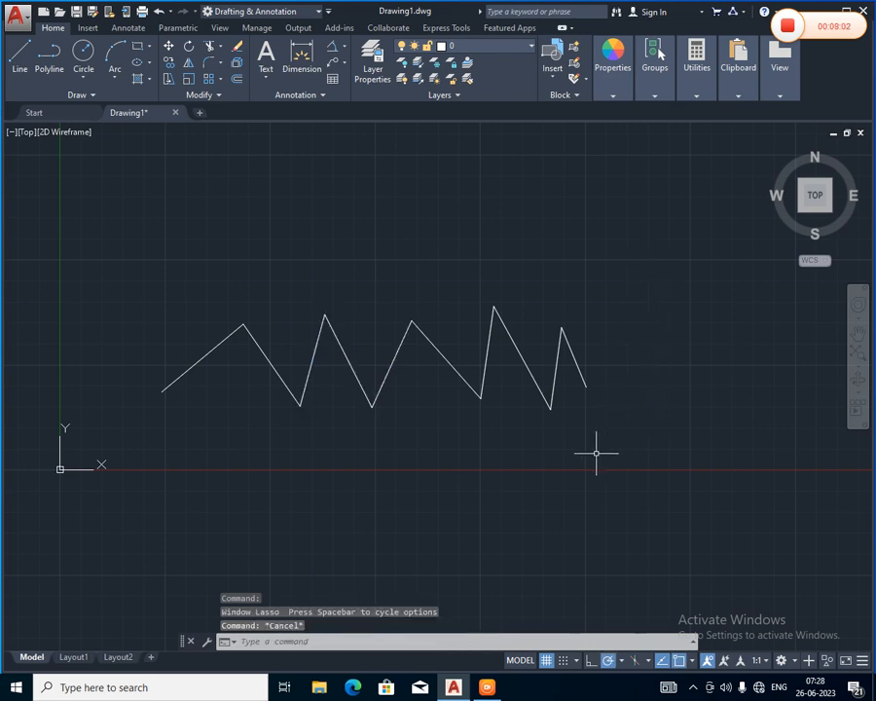
Step: Erase all ten zigzag segments after selecting them with a window lasso
mouse_move(631, 294)
mouse_down()
mouse_move(423, 477)
mouse_move(112, 424)
mouse_move(96, 304)
mouse_up()
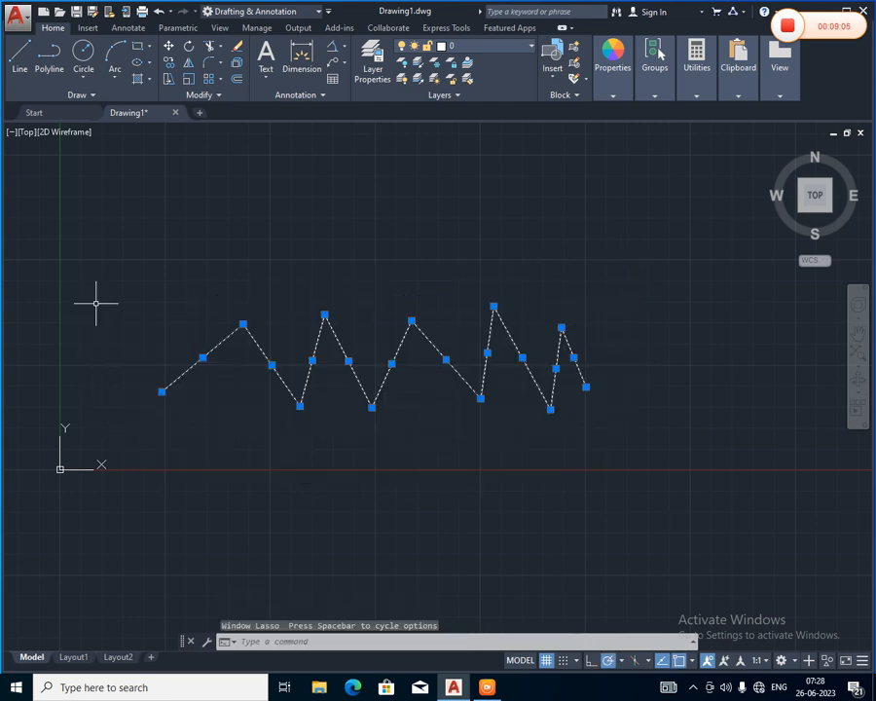
key(Delete)
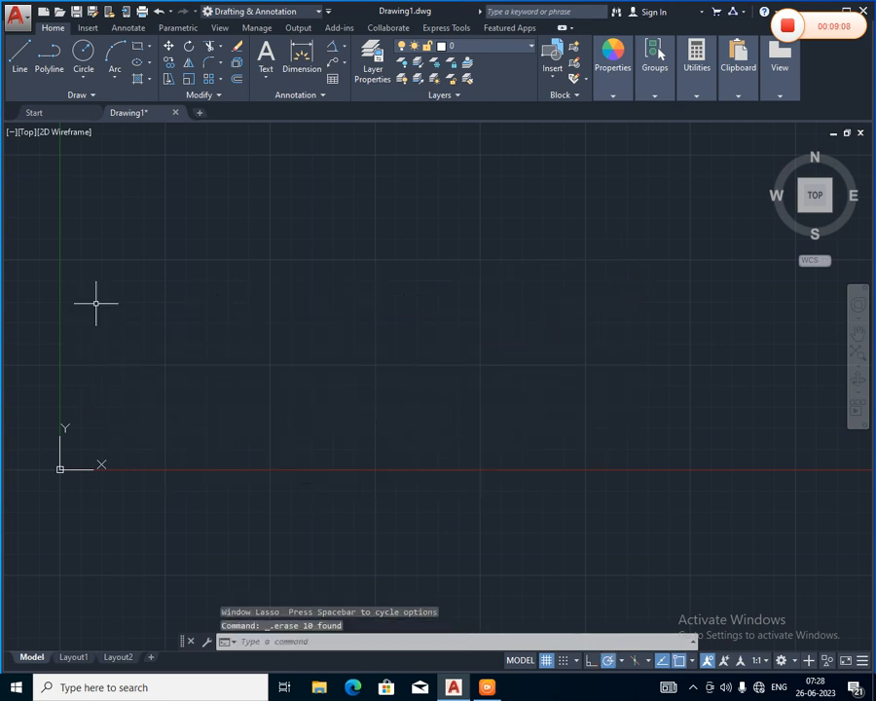
Step: Draw a closed rectangle from four connected lines, starting at its lower-left corner and proceeding counterclockwise
click(25, 78)
click(207, 374)
click(477, 374)
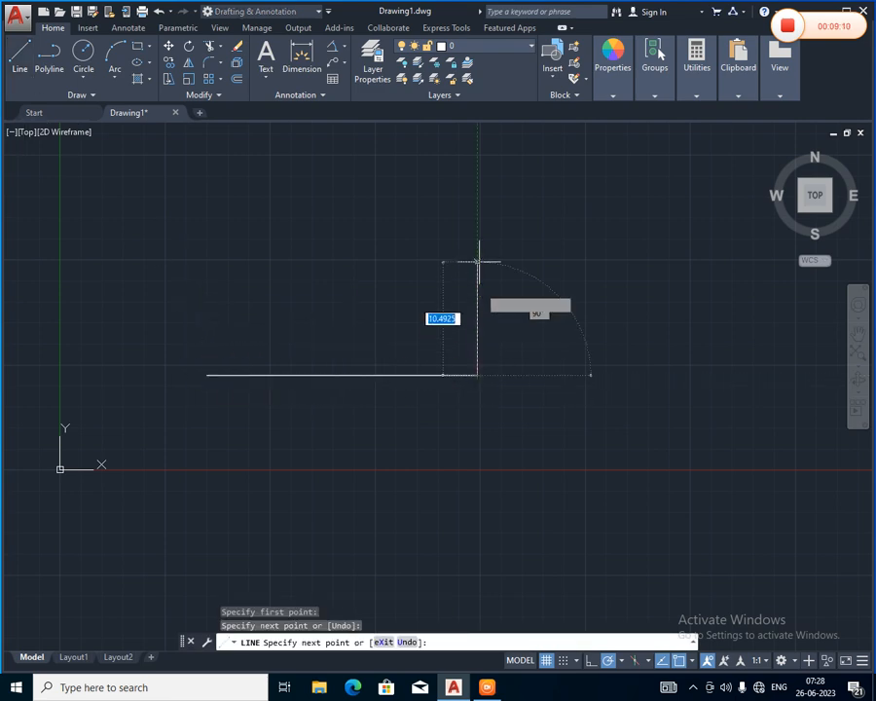
click(477, 210)
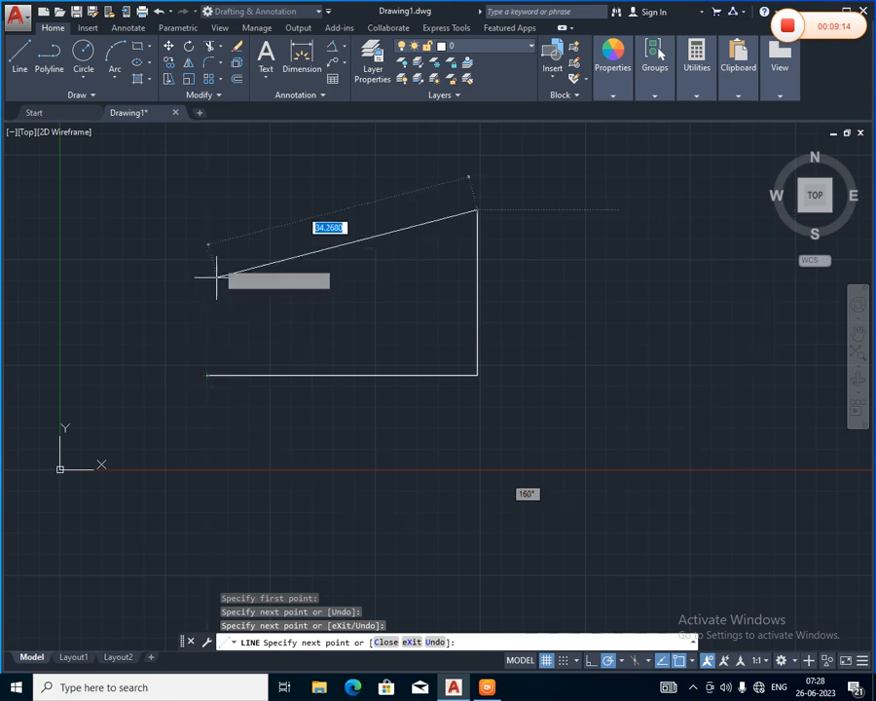
click(207, 210)
click(207, 374)
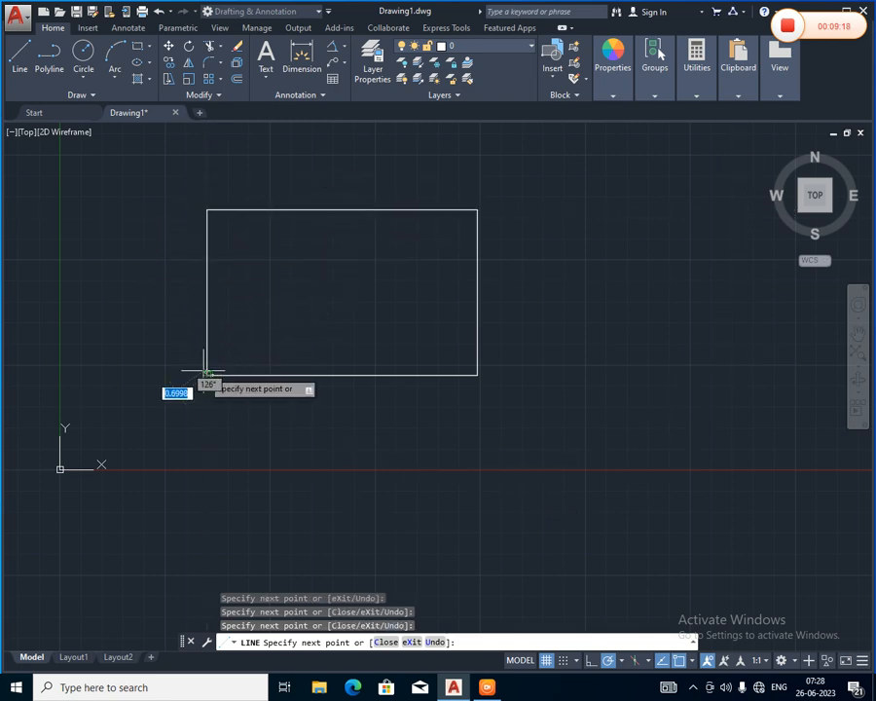
key(Return)
Step: Pick the rectangle's four sides one by one to check whether they are separate objects, and clear the selection
click(207, 317)
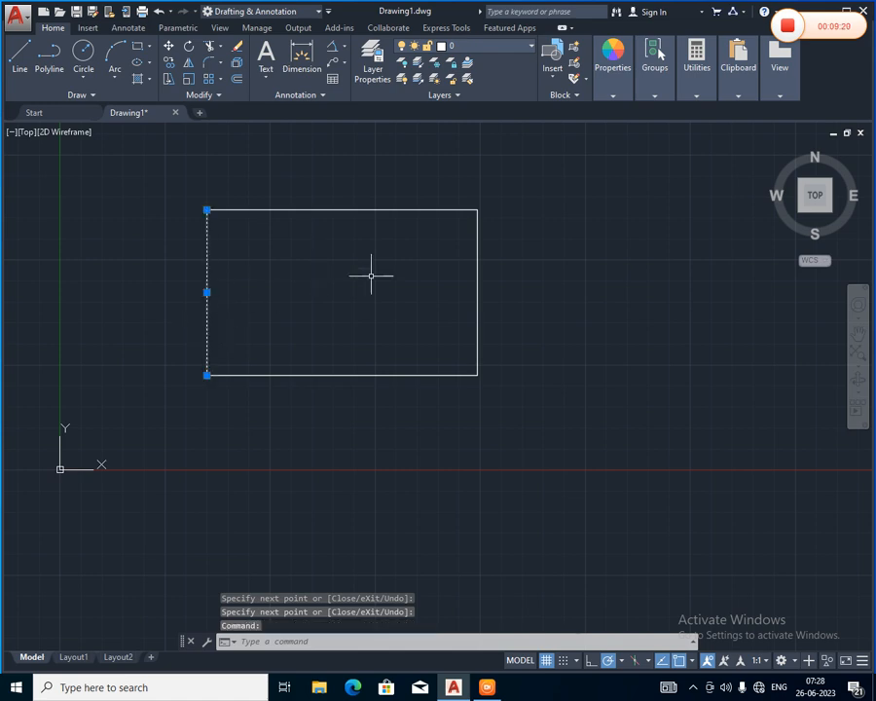
click(329, 208)
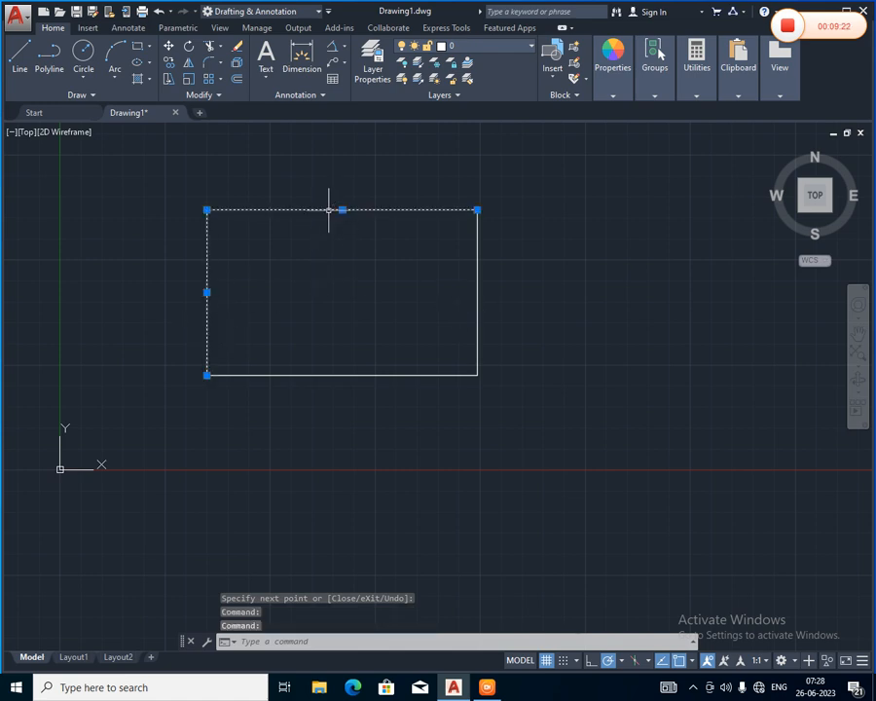
click(366, 374)
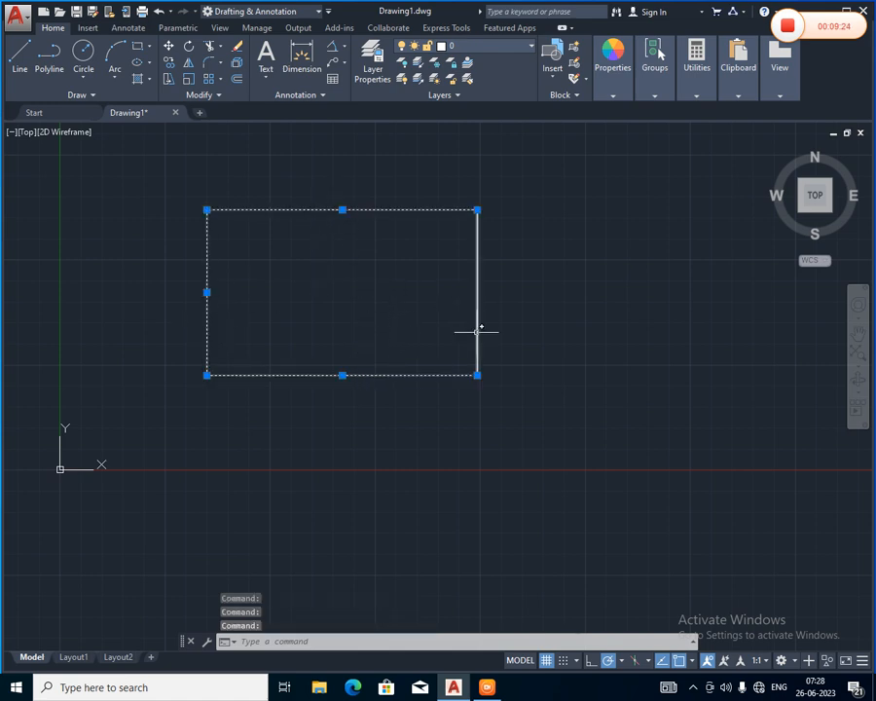
click(477, 327)
key(Escape)
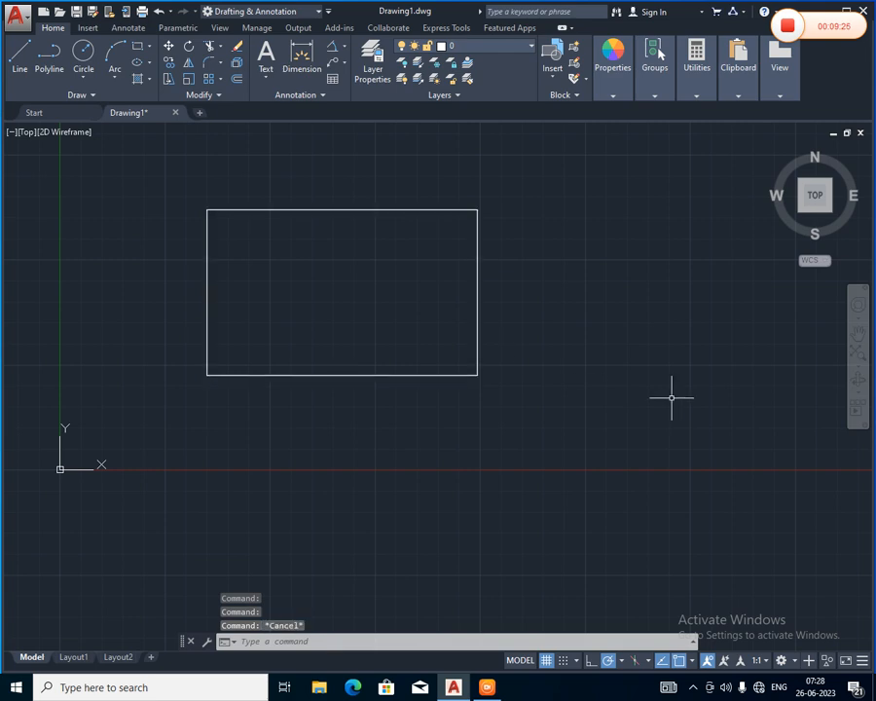
Step: Erase the rectangle's right side, and undo the erasure
click(477, 332)
key(Delete)
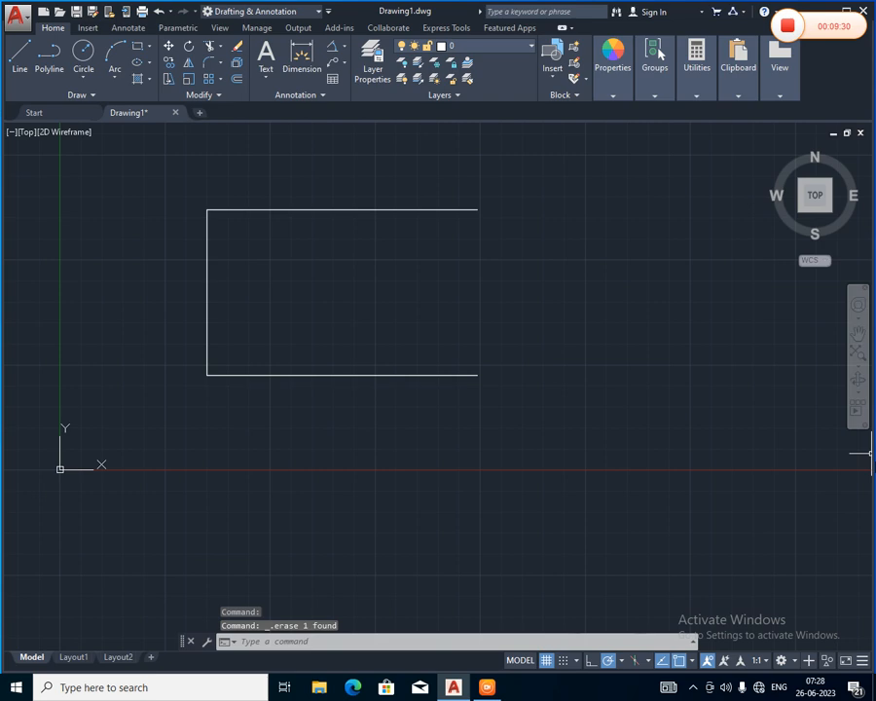
key(ctrl+z)
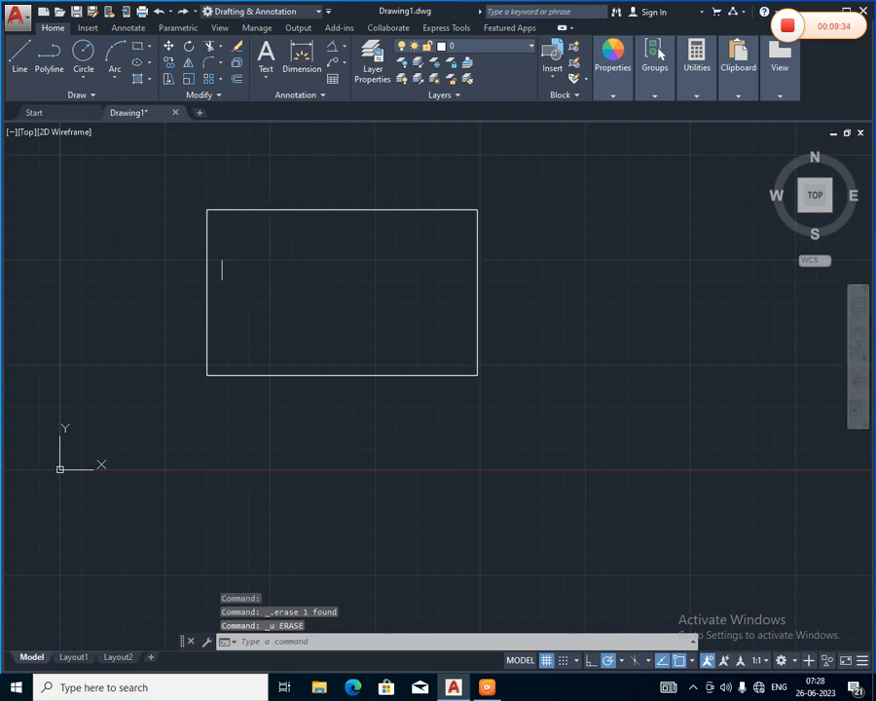
Step: Select all four sides of the rectangle with a lasso and combine them into one polyline using the Join command
mouse_move(157, 168)
mouse_down()
mouse_move(172, 416)
mouse_move(434, 458)
mouse_move(617, 359)
mouse_move(640, 167)
mouse_up()
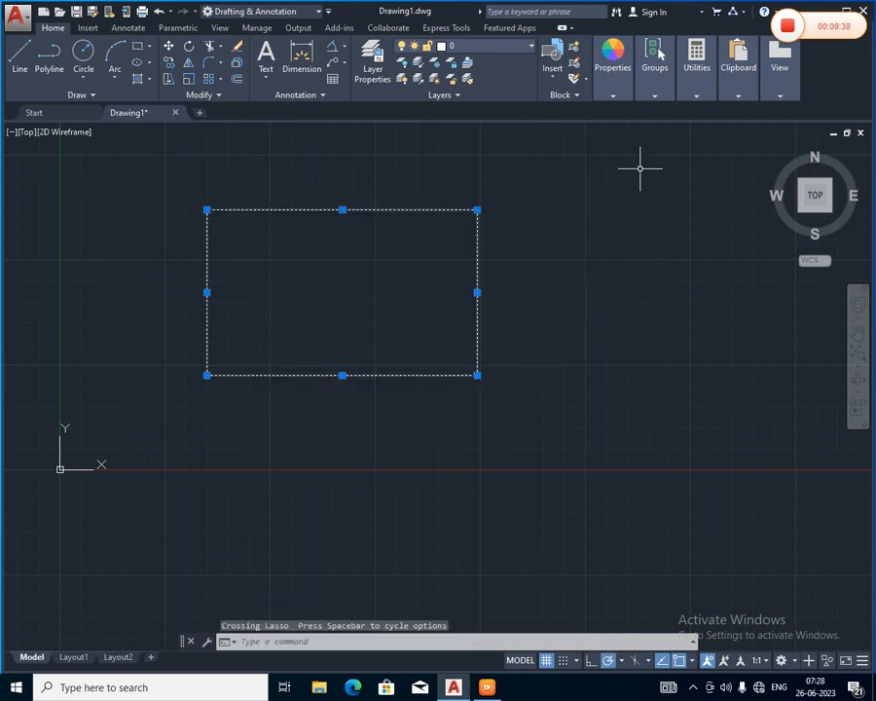
text(J)
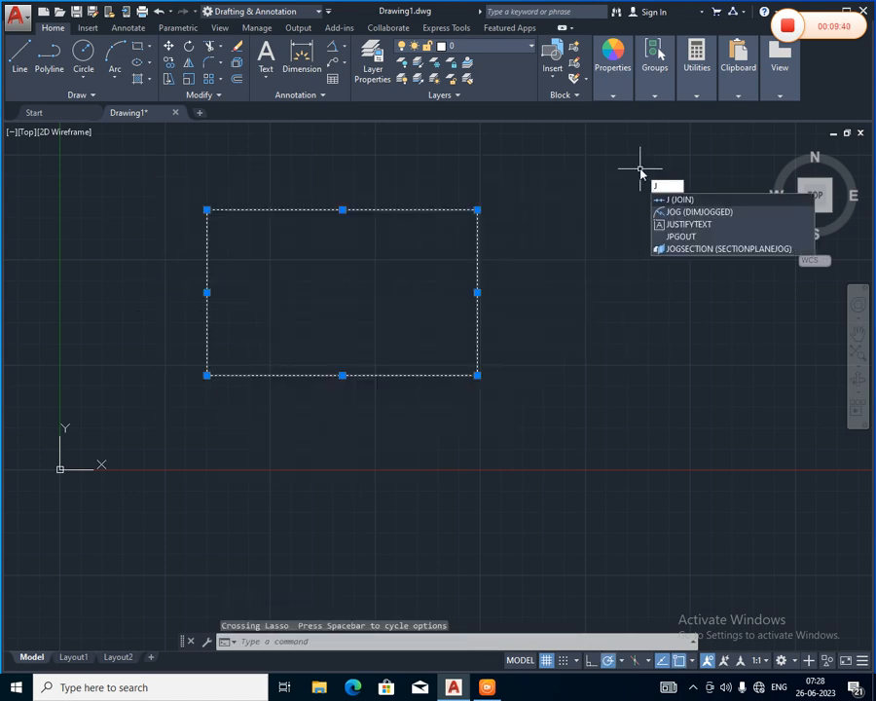
key(Return)
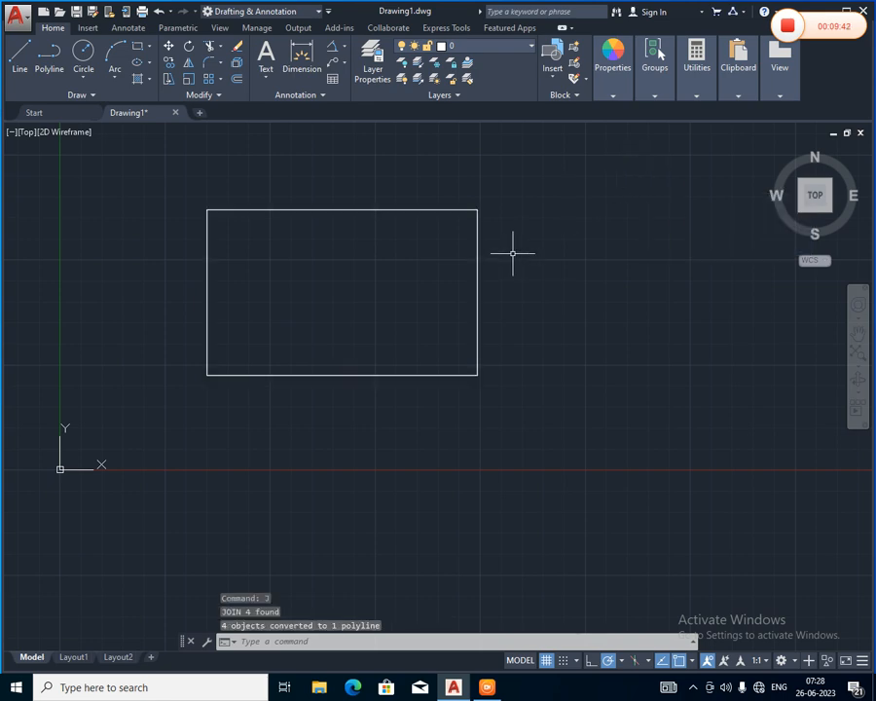
Step: Move the whole rectangle polyline to the right and down, placing its bottom edge approximately along the X axis
click(477, 268)
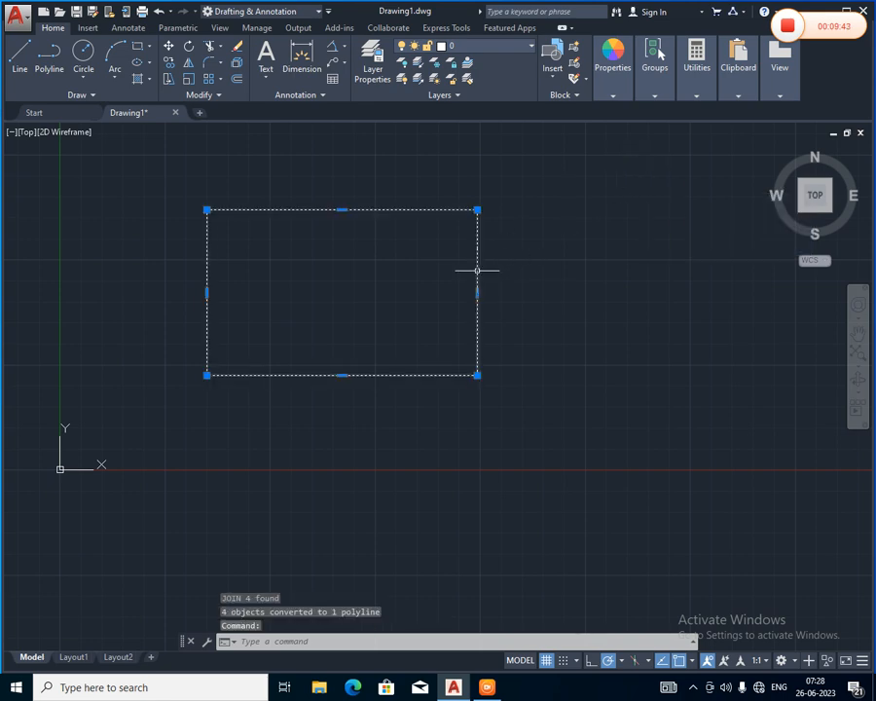
drag(310, 211, 405, 306)
click(386, 305)
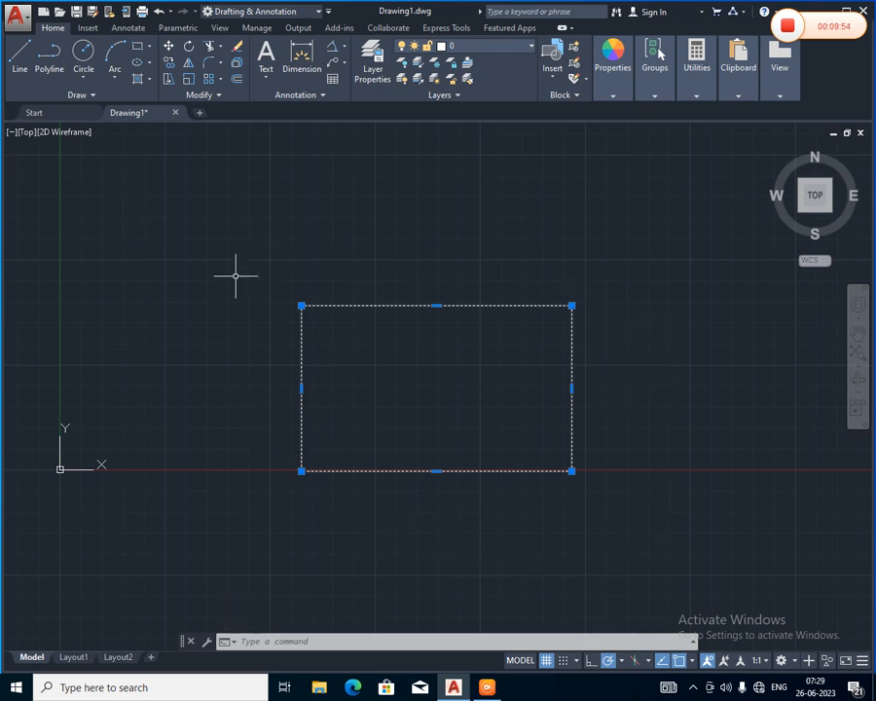
Step: Break the selected rectangle polyline into separate lines using the Explode command
click(279, 644)
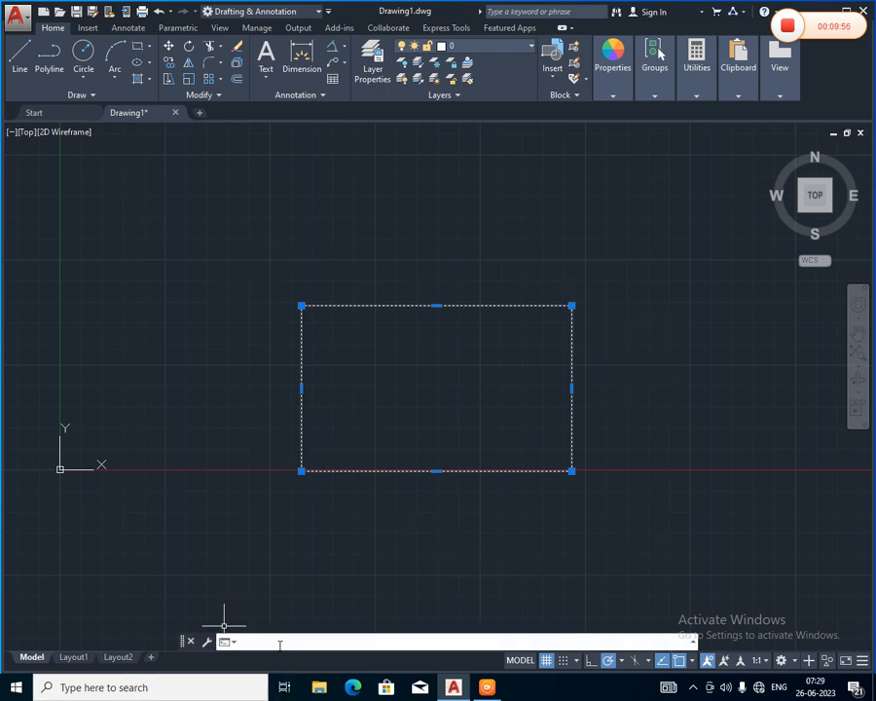
text(exp)
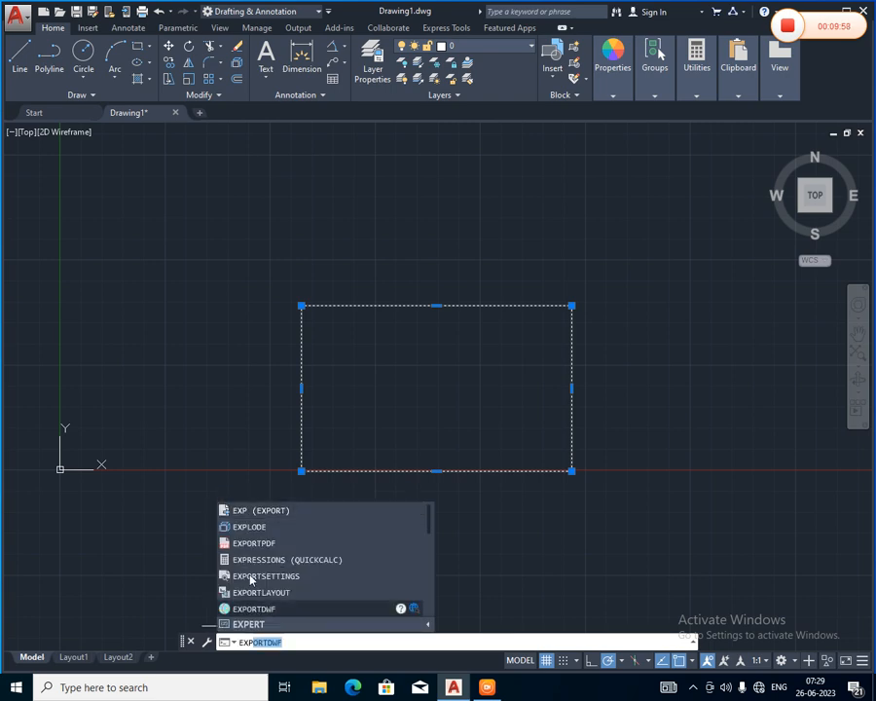
click(236, 529)
Step: Select the four separate sides of the exploded rectangle and erase them all
click(301, 388)
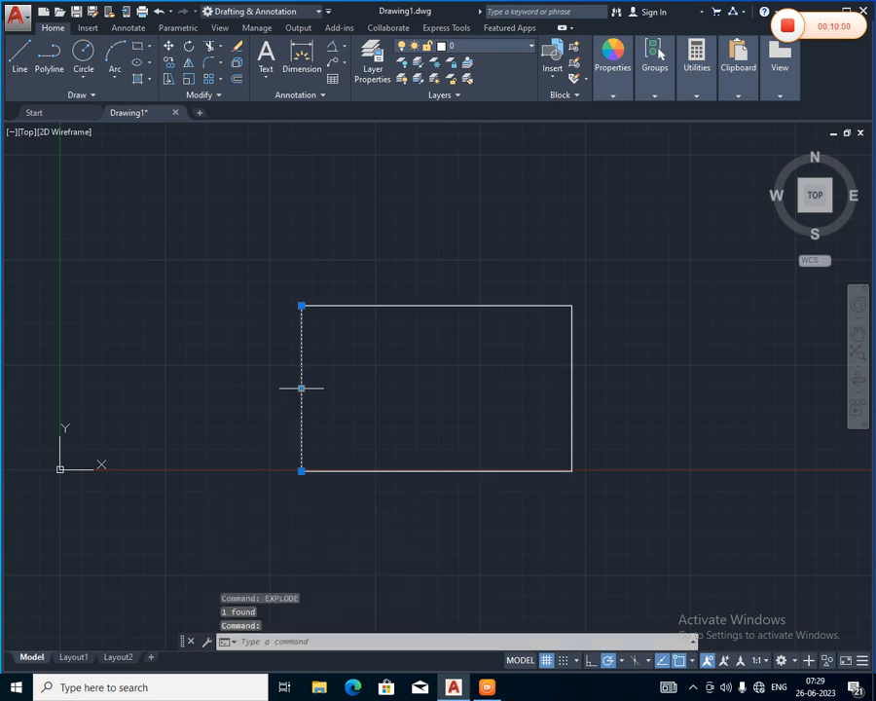
click(403, 306)
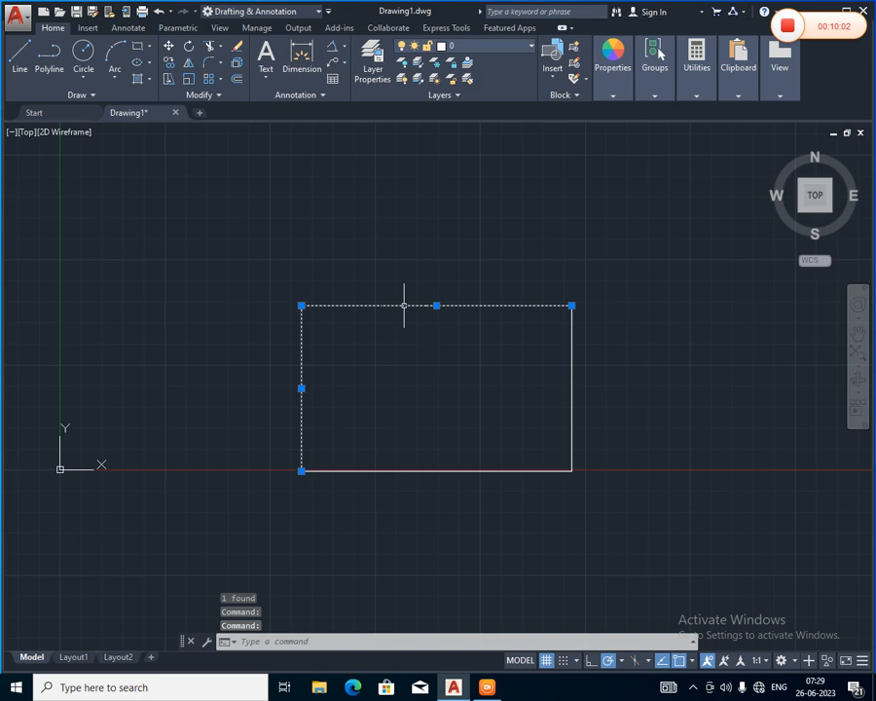
click(413, 470)
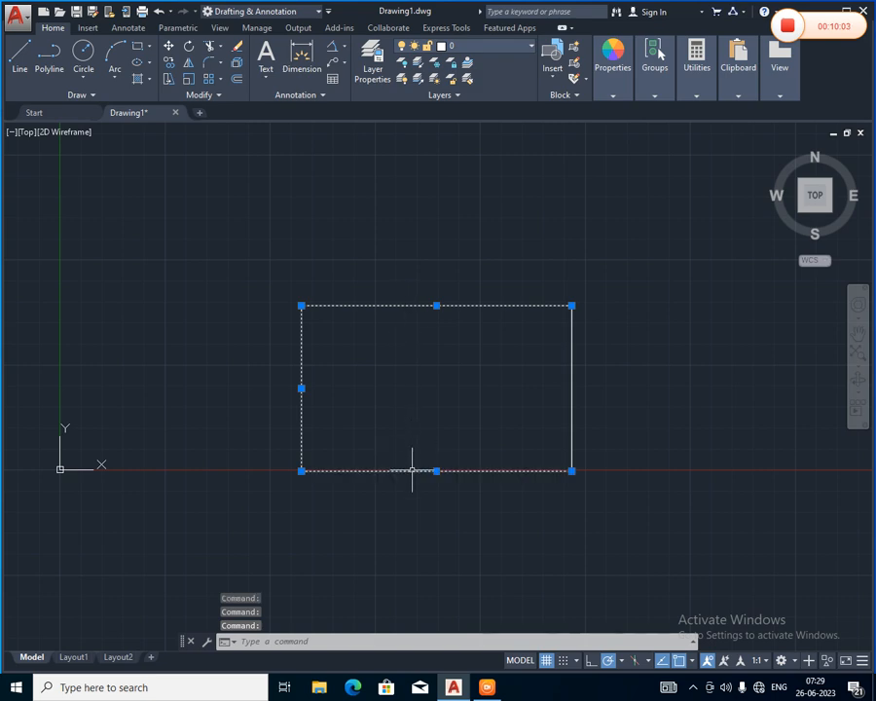
click(573, 424)
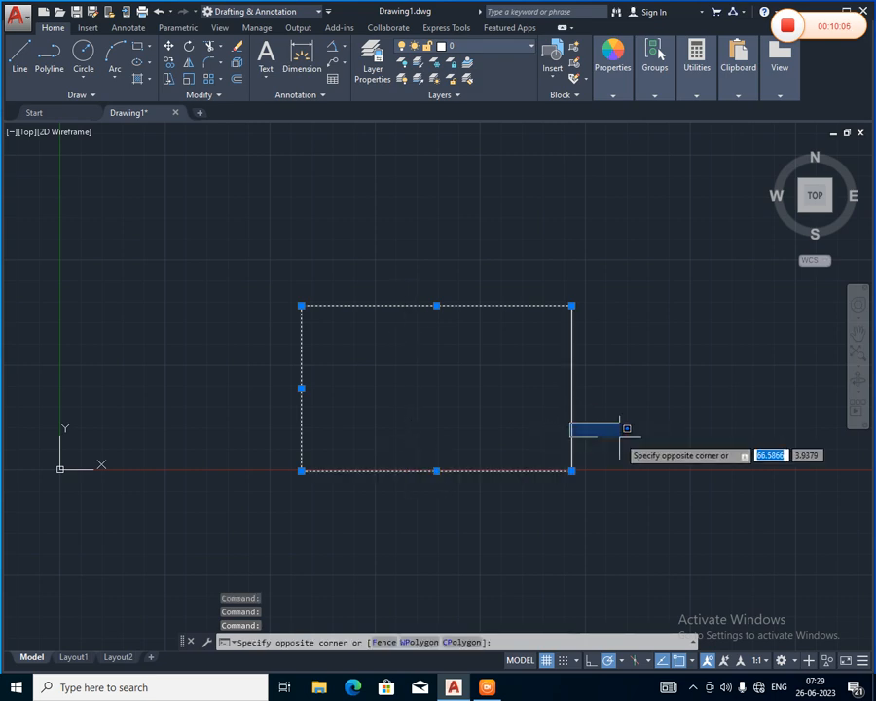
click(569, 420)
click(573, 422)
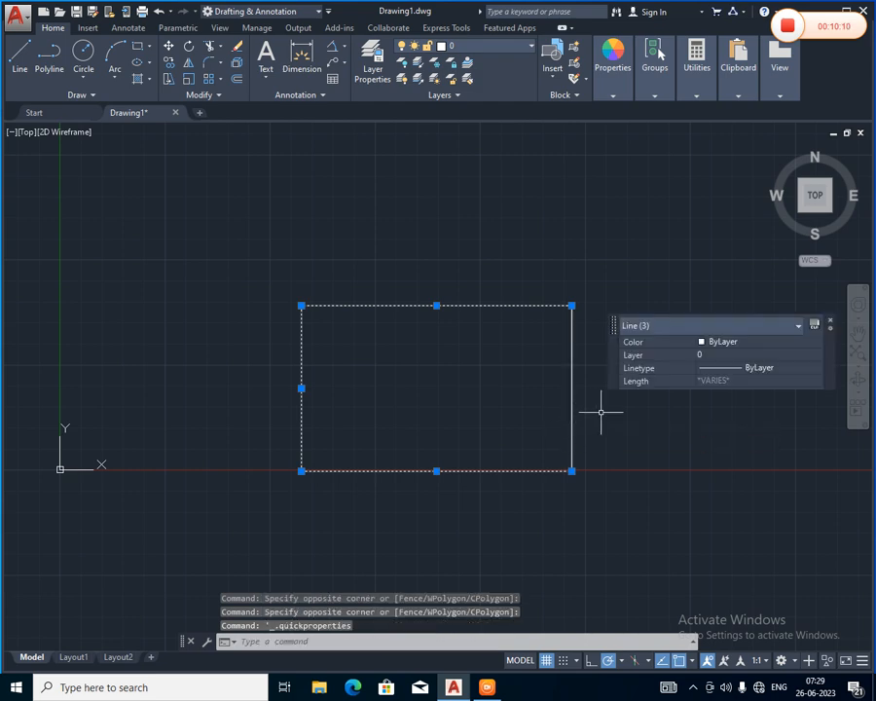
mouse_move(212, 261)
mouse_down()
mouse_move(307, 551)
mouse_move(621, 347)
mouse_move(597, 260)
mouse_up()
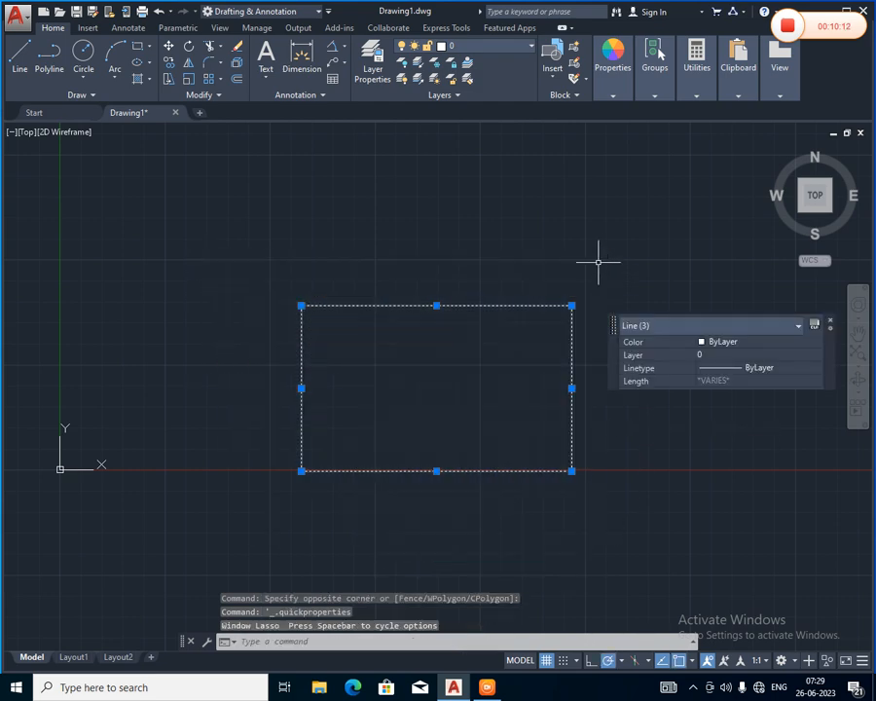
key(Delete)
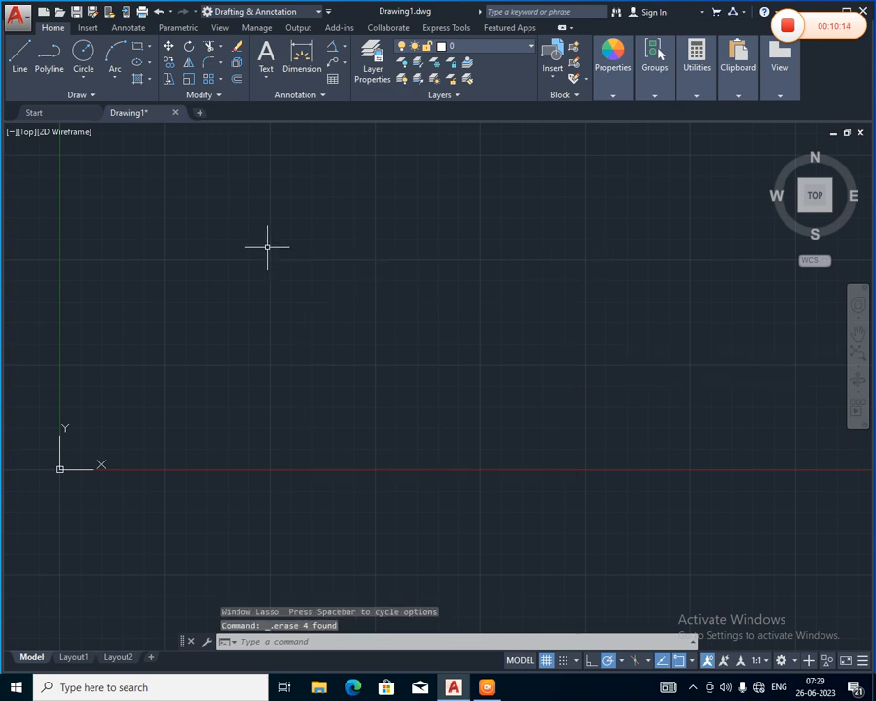
Step: Draw an irregular zigzag from left to right above the X axis with the Polyline command, ending it with a long descending segment
click(48, 68)
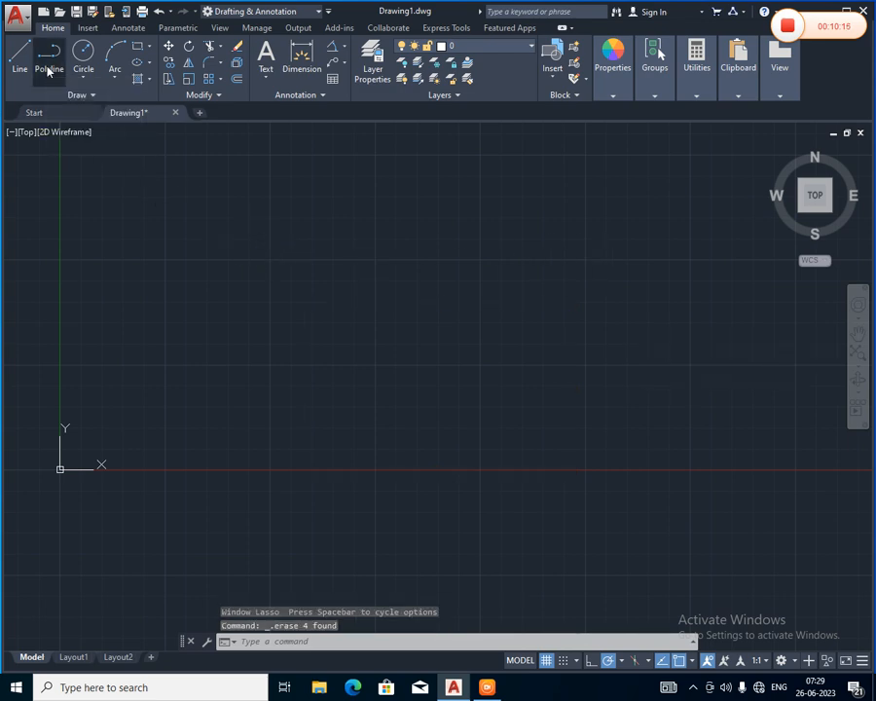
click(141, 339)
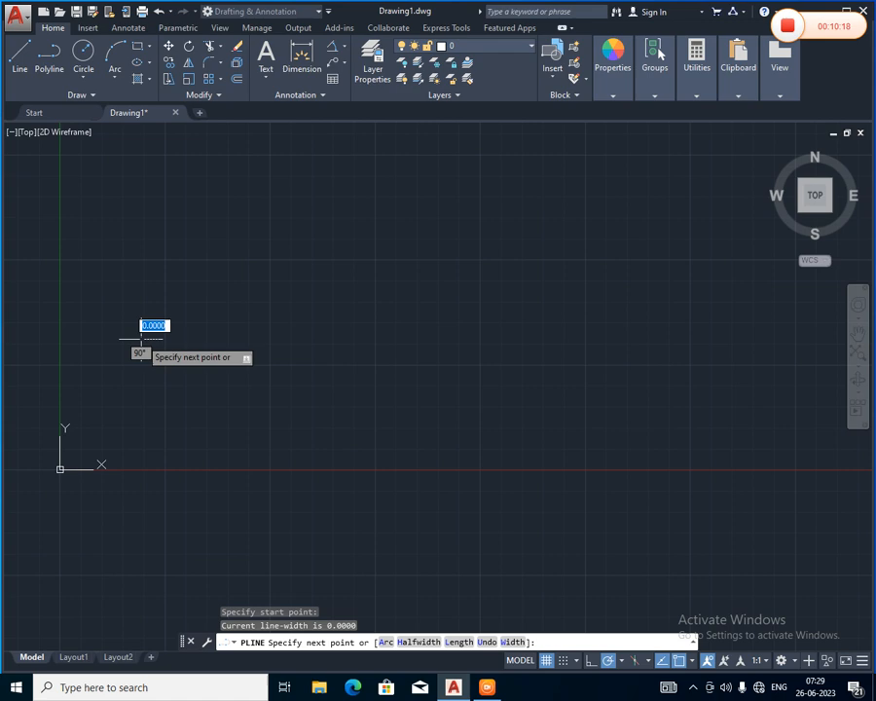
click(229, 254)
click(354, 357)
click(424, 239)
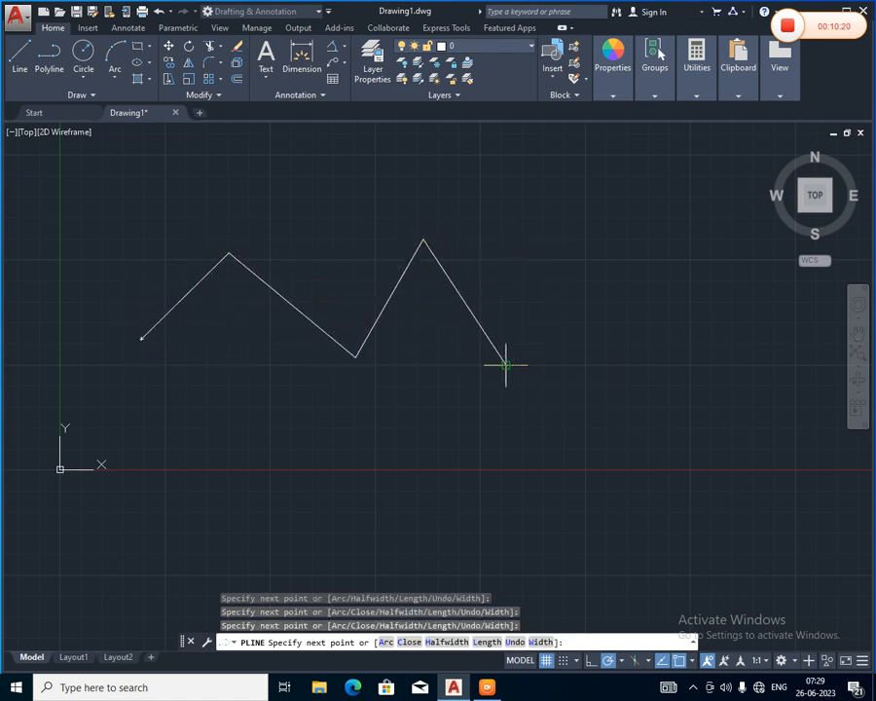
click(506, 364)
click(555, 235)
click(669, 377)
click(695, 273)
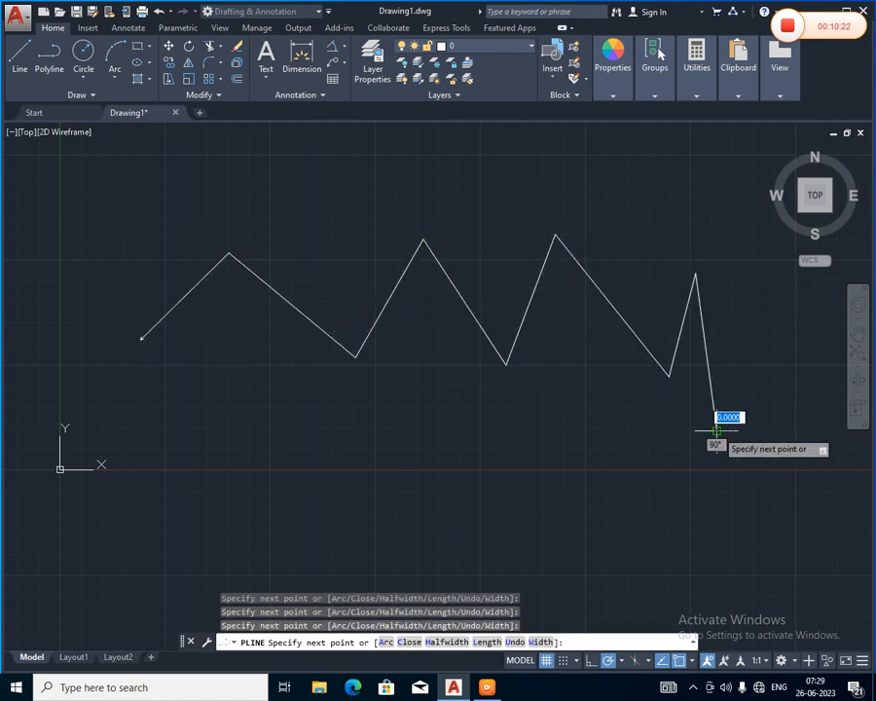
click(717, 430)
Step: Continue the polyline back to the left below the zigzag with irregular segments, and finish it as an open shape
click(553, 447)
click(489, 483)
click(432, 448)
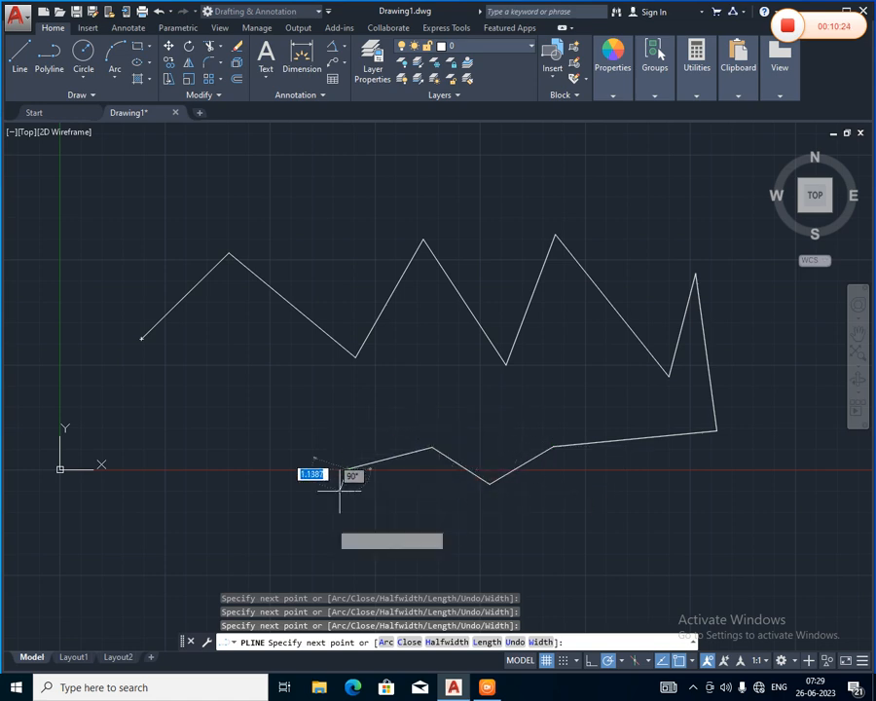
click(347, 469)
click(325, 546)
click(154, 426)
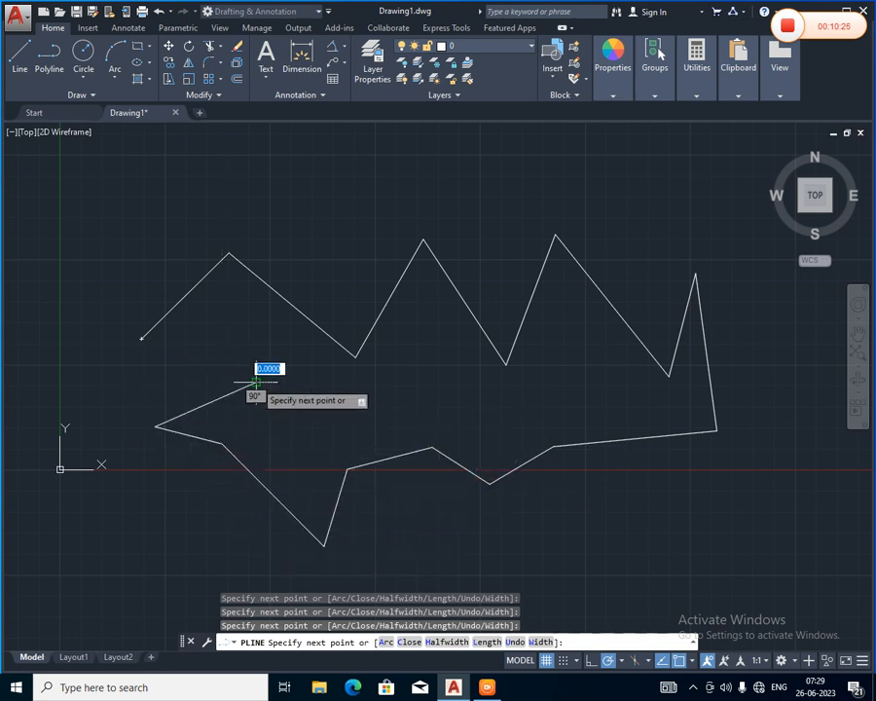
key(Return)
Step: Explode the whole zigzag polyline and select a few individual segments to check that they are separate lines
click(173, 304)
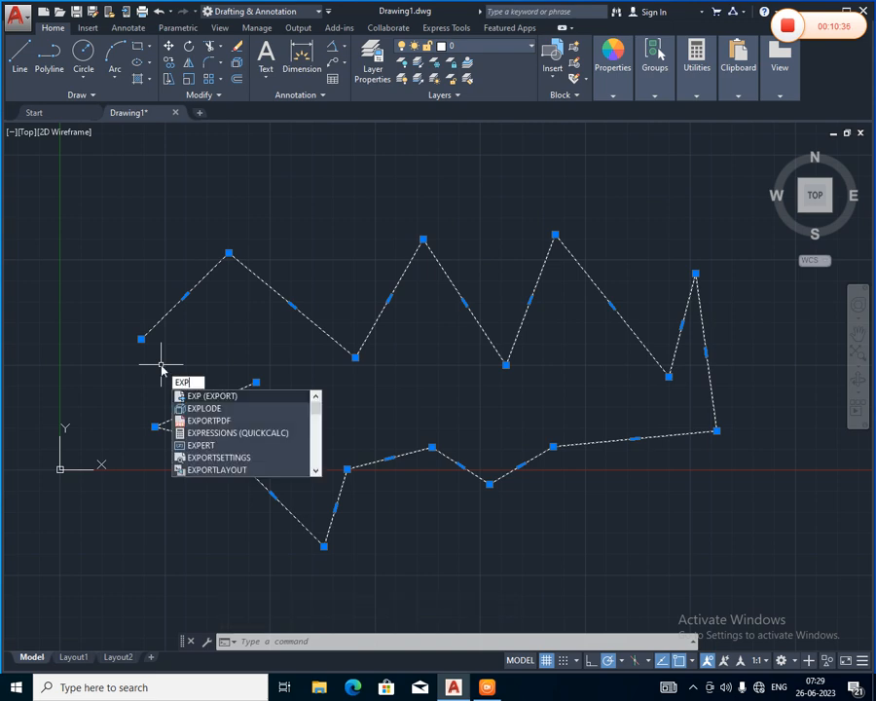
key(Return)
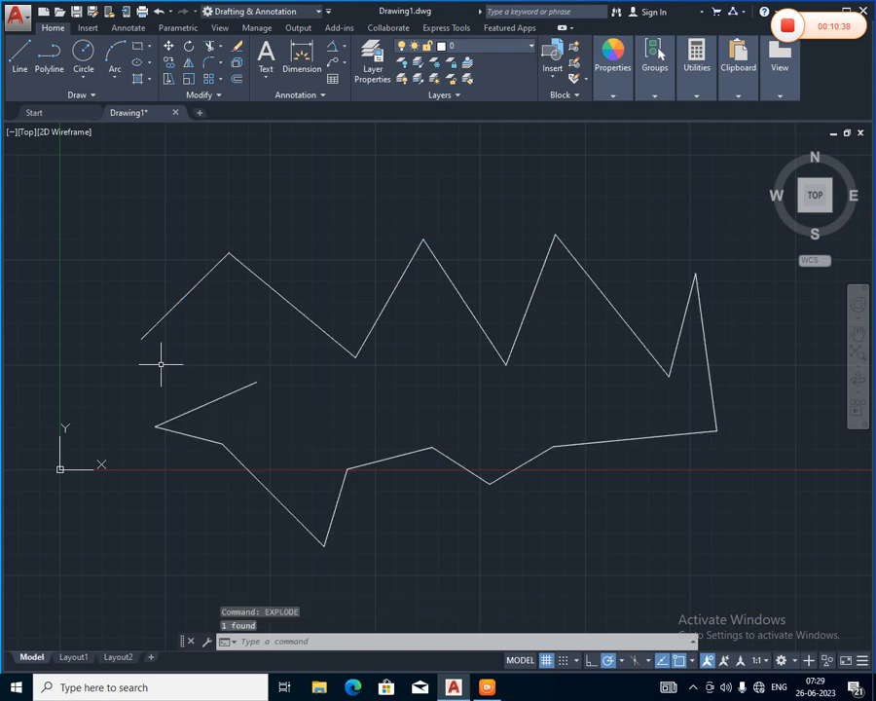
click(171, 309)
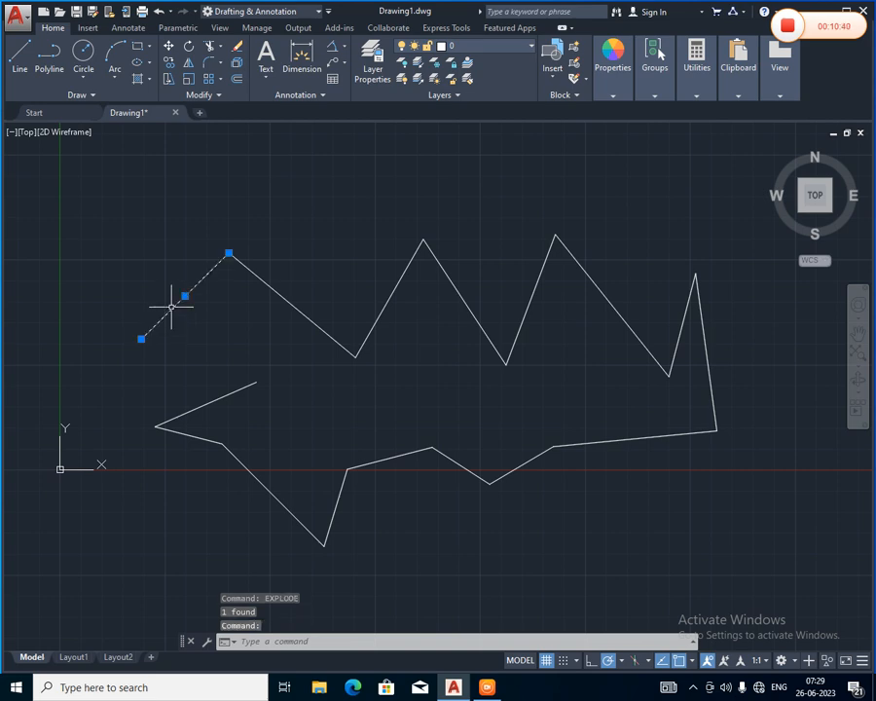
click(291, 301)
click(239, 389)
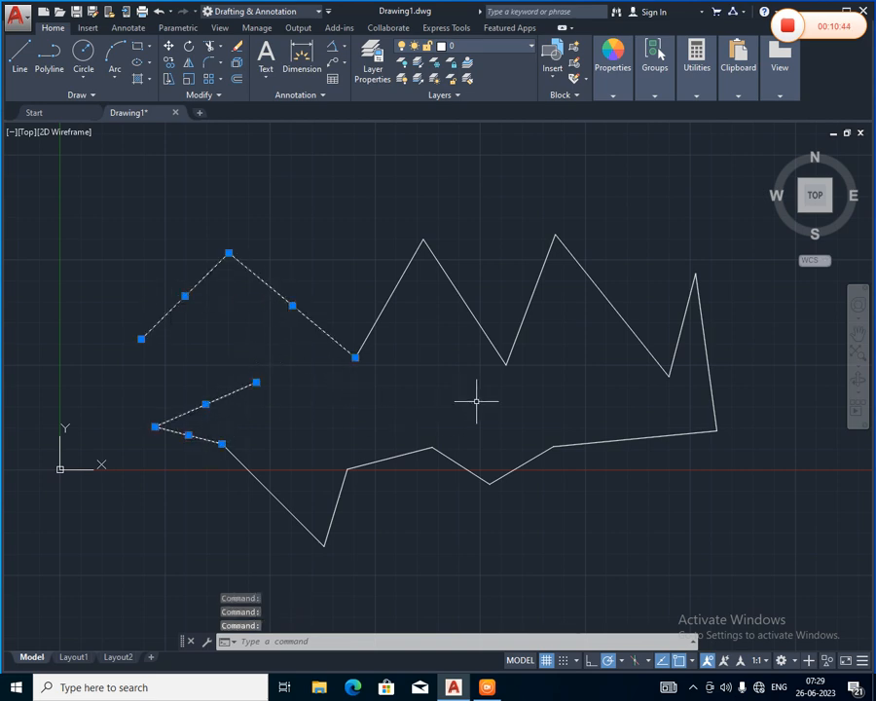
Step: Select all the zigzag's segments with a lasso and combine them into one polyline using the Join command
mouse_move(108, 206)
mouse_down()
mouse_move(107, 230)
mouse_move(293, 605)
mouse_move(739, 469)
mouse_move(759, 293)
mouse_move(730, 230)
mouse_up()
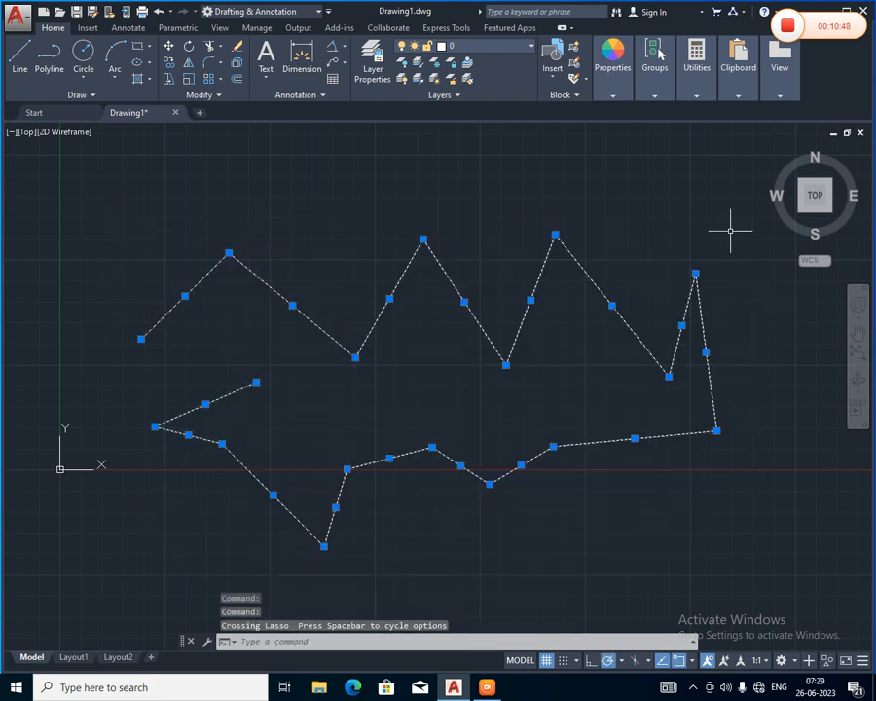
text(J)
key(Return)
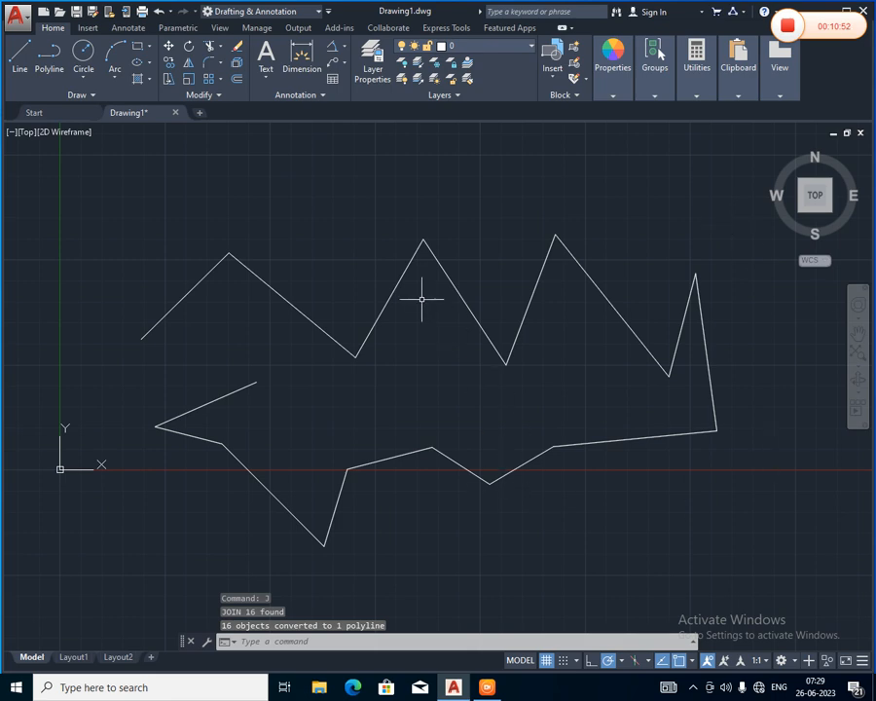
Step: Erase the joined zigzag polyline with a lasso selection, and dismiss the OLE Text Size dialog
scroll(196, 348, down, 2)
mouse_move(144, 261)
mouse_down()
mouse_move(157, 420)
mouse_move(468, 533)
mouse_move(612, 289)
mouse_move(610, 240)
mouse_up()
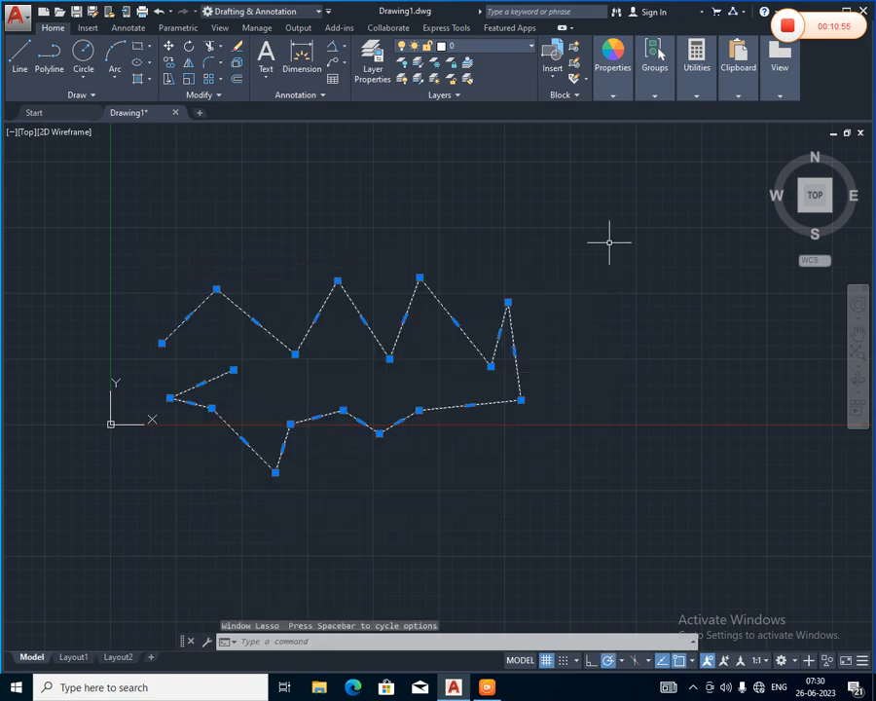
key(Delete)
drag(455, 688, 46, 531)
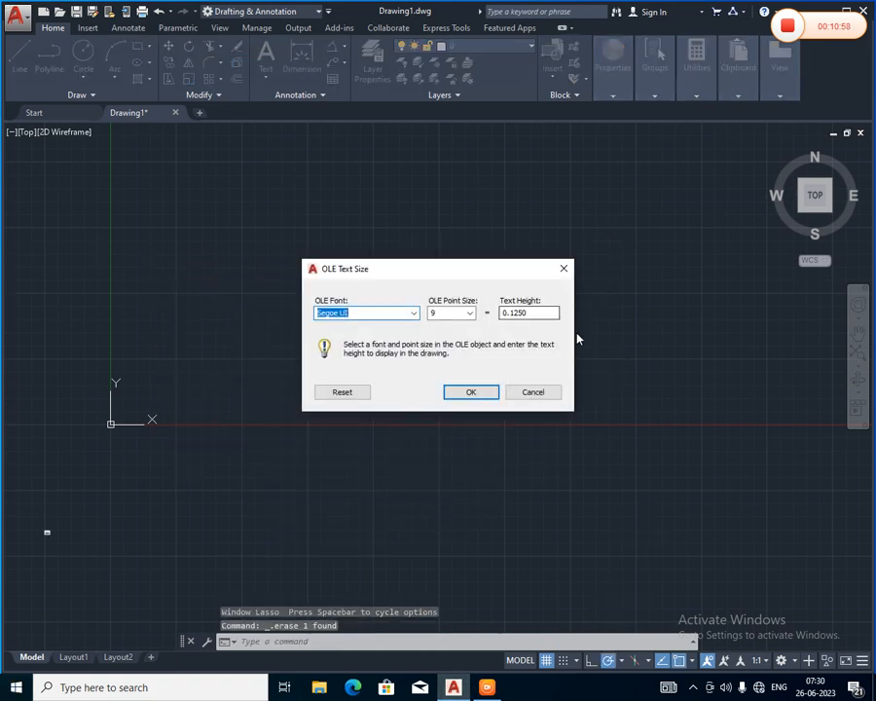
click(564, 269)
Step: Start a stepped outline above the X axis with the Line command: a long horizontal base, a short rise, a run back left and another rise
click(20, 51)
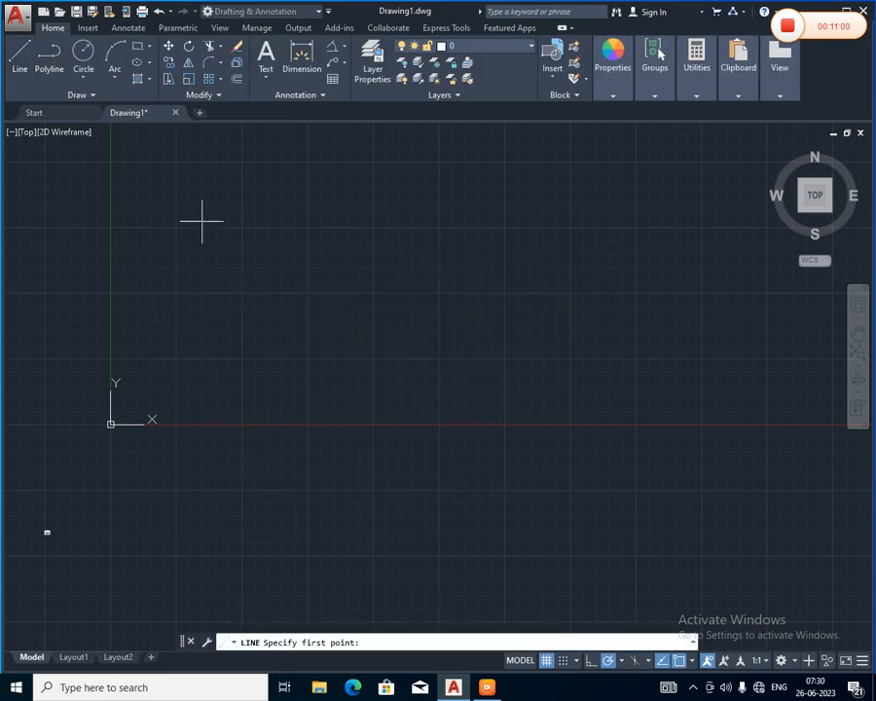
click(240, 361)
click(466, 362)
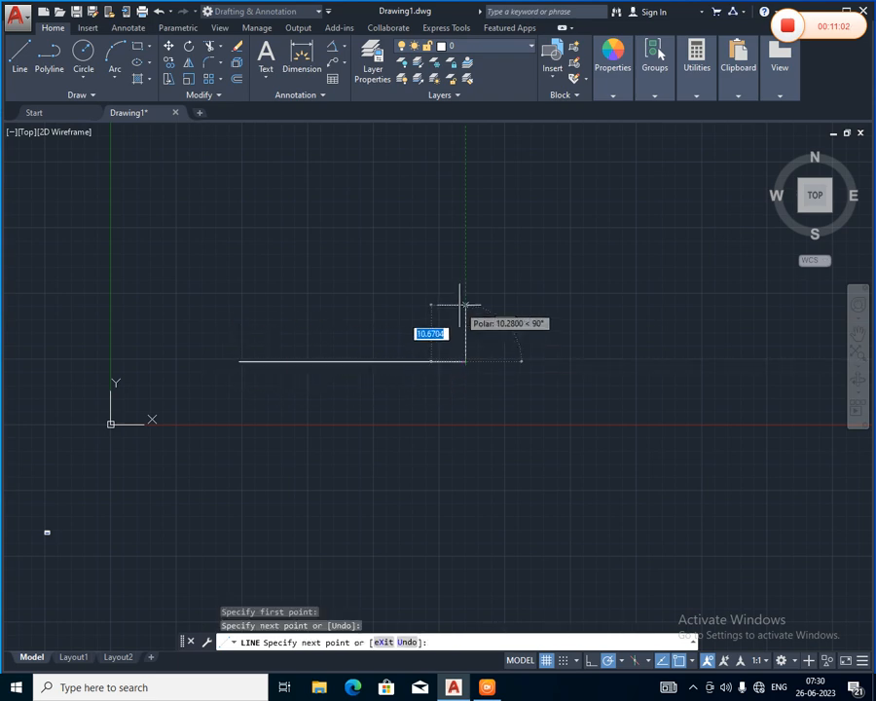
click(466, 297)
click(351, 297)
click(351, 220)
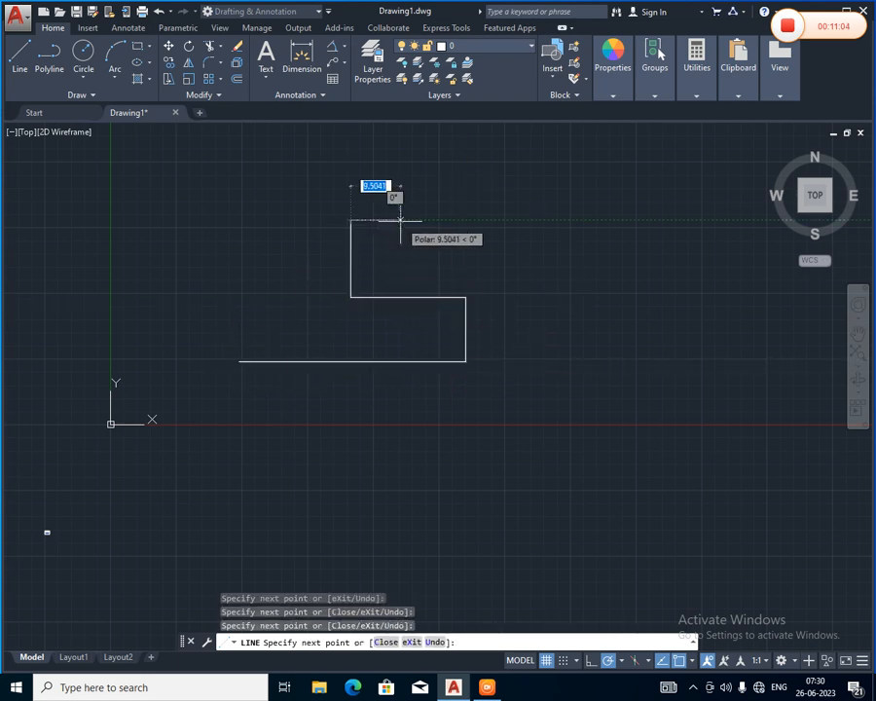
Step: Continue the outline over a slanted upper right edge and a flat top, step down the left side and close it at the base's start
click(399, 187)
click(390, 165)
click(304, 165)
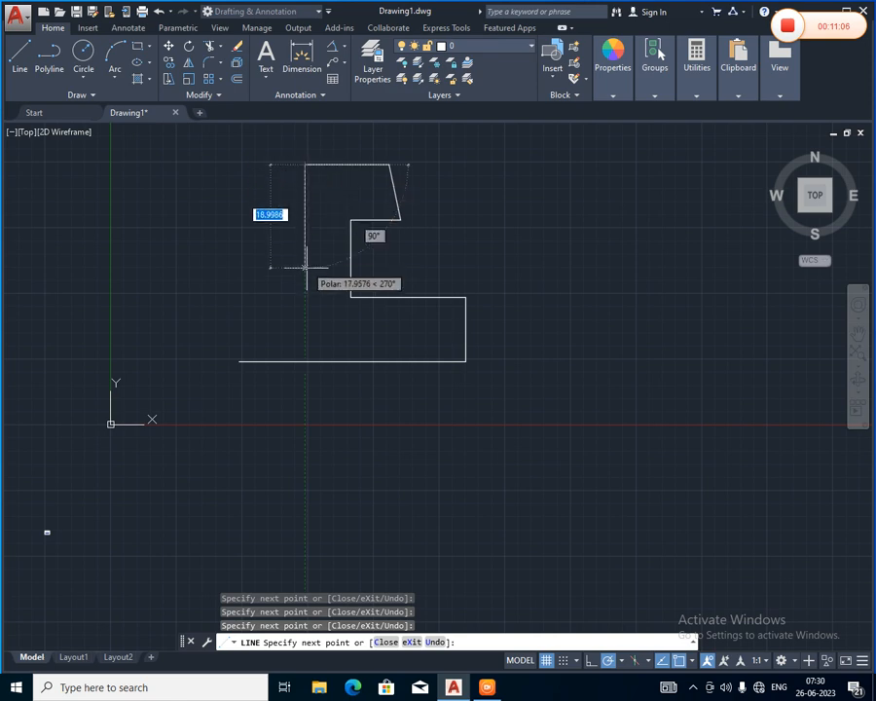
click(305, 270)
click(249, 283)
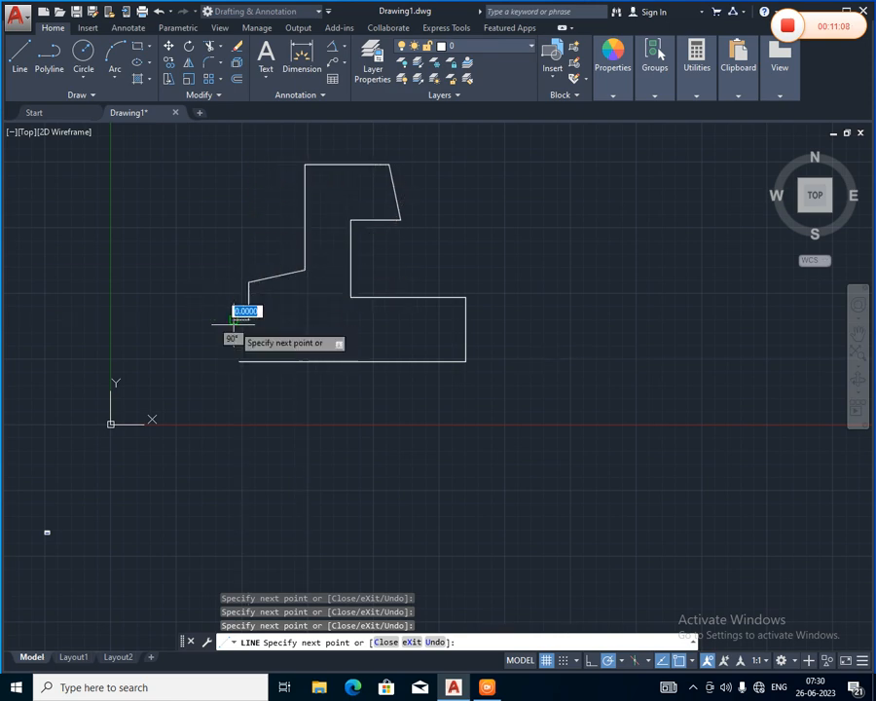
click(240, 359)
key(Return)
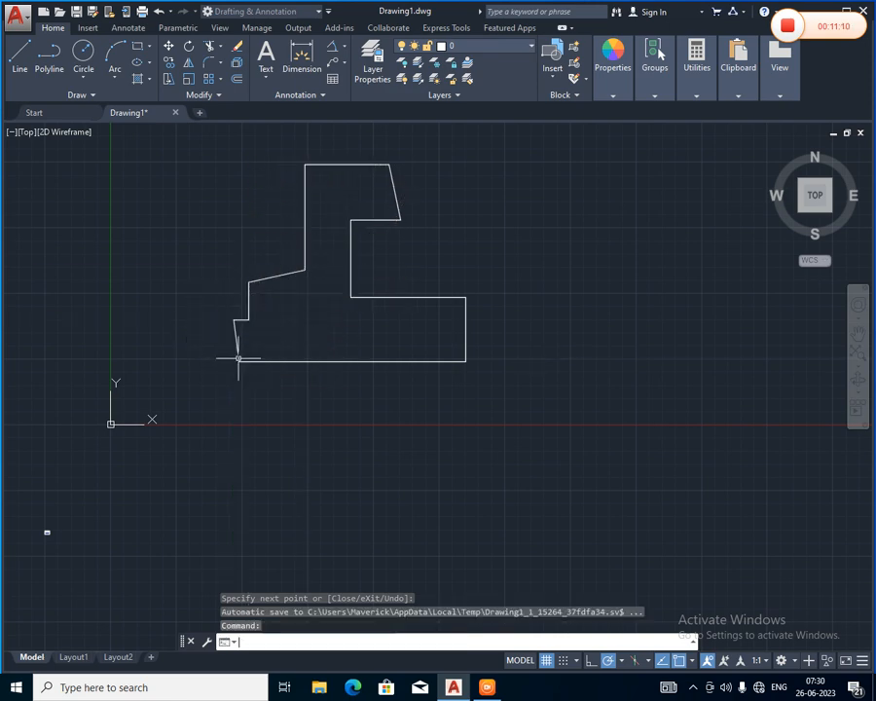
Step: Turn on Ortho mode and draw the base and stepped right side of a second outline to the right of the first with the Line command
scroll(312, 277, up, 2)
middle_drag(325, 304, 330, 406)
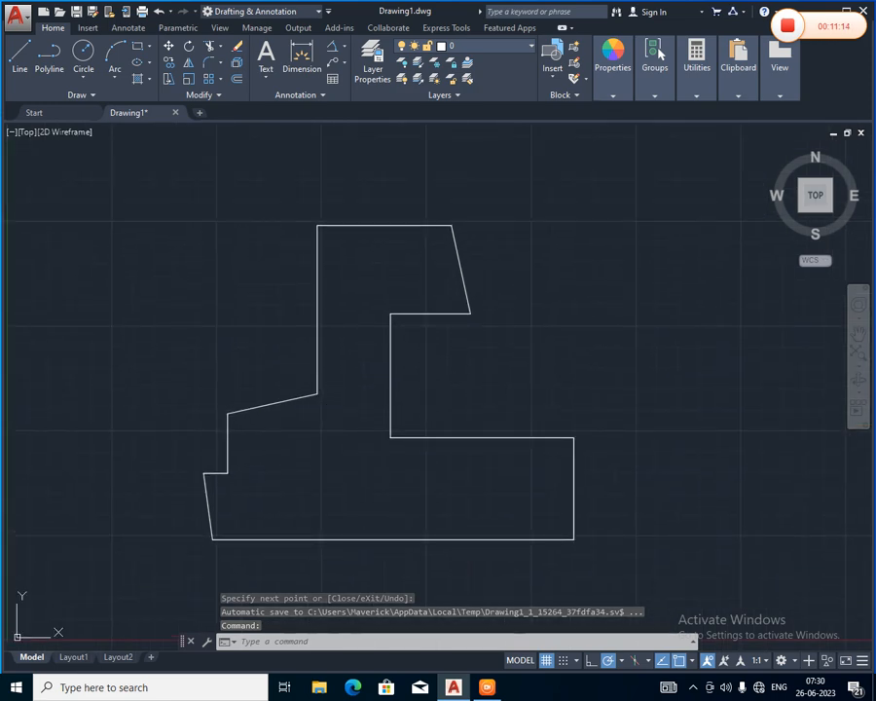
middle_drag(361, 397, 299, 329)
scroll(294, 389, down, 2)
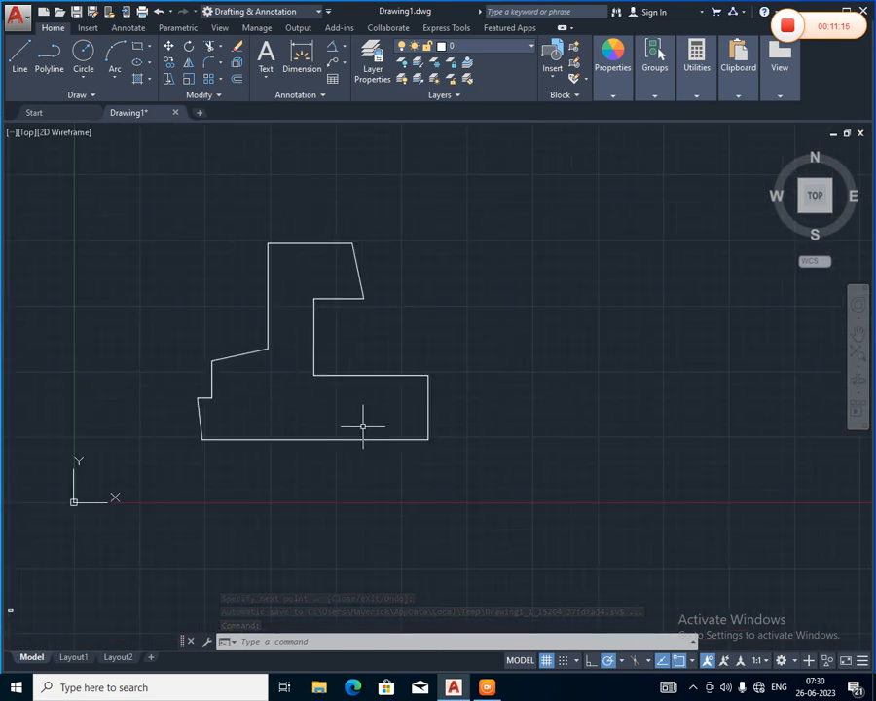
click(19, 55)
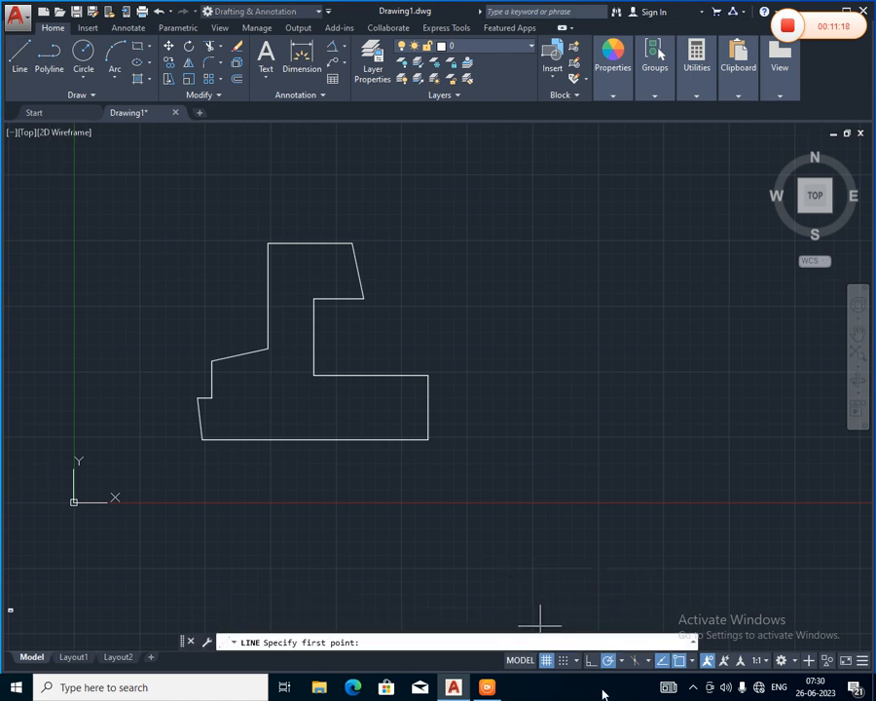
click(588, 661)
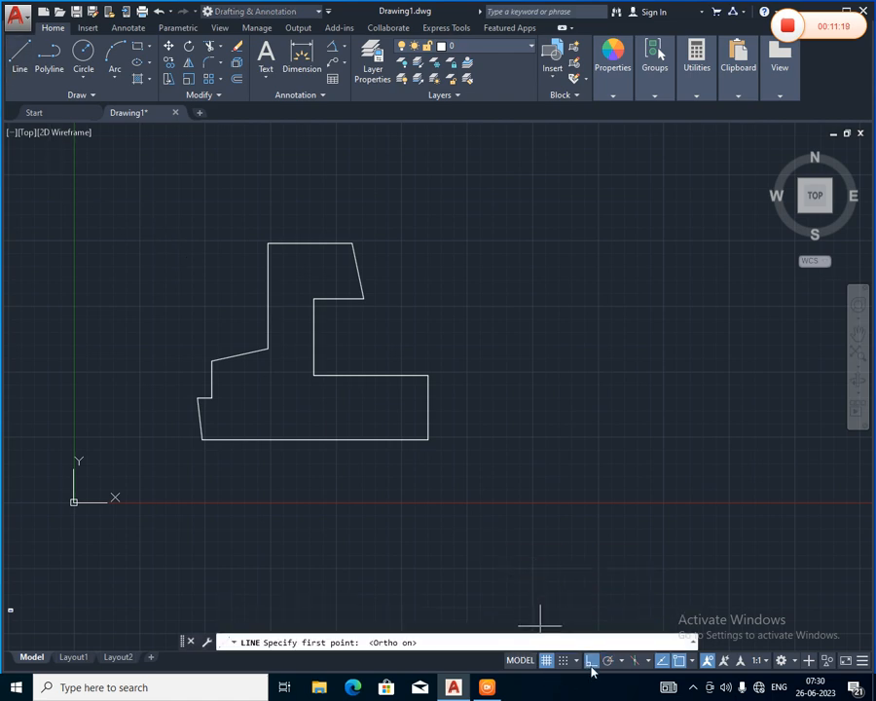
click(523, 459)
click(658, 459)
click(658, 365)
click(601, 365)
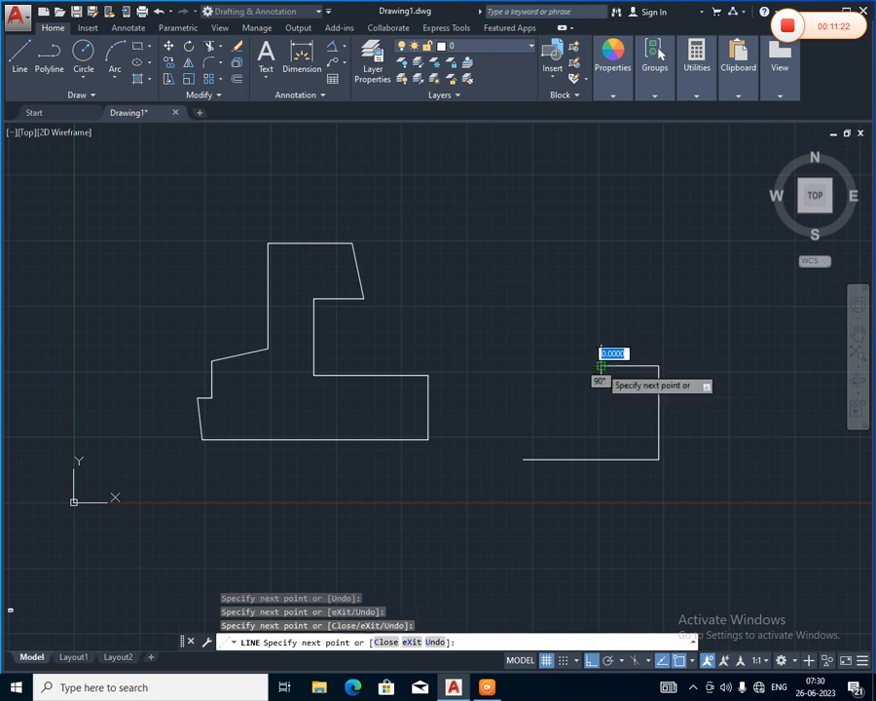
click(601, 294)
click(669, 294)
click(669, 217)
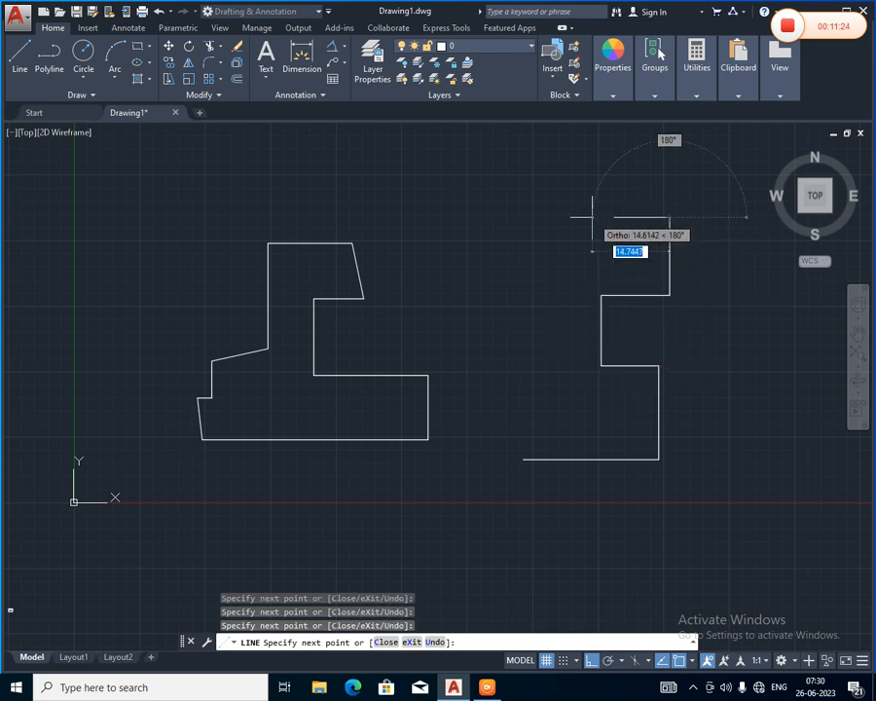
Step: Continue the second outline with a flat top edge leftward, steps down the left side and a short return to the right
click(592, 217)
click(592, 251)
click(556, 252)
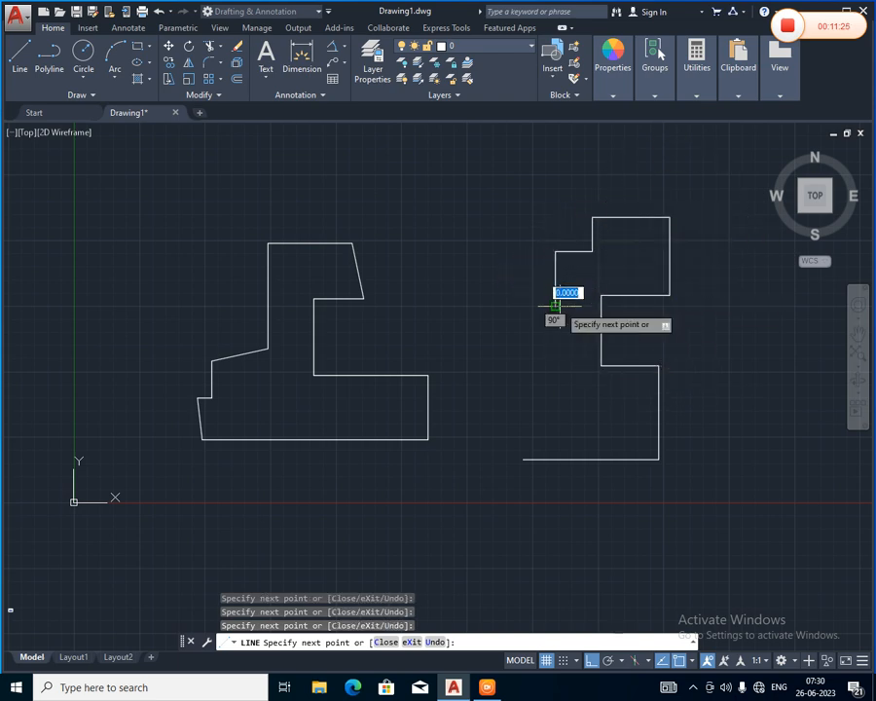
click(556, 306)
click(513, 306)
click(513, 352)
click(555, 353)
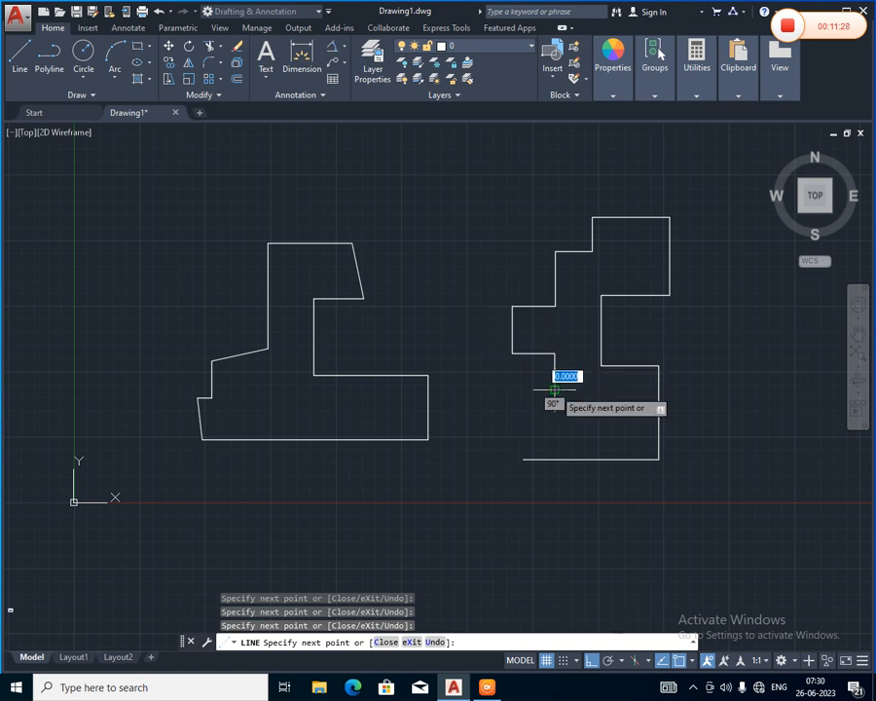
Step: Finish the outline's lower left side with a short horizontal spur and a drop, and close it with a slanted edge at the base's start
click(555, 389)
click(512, 405)
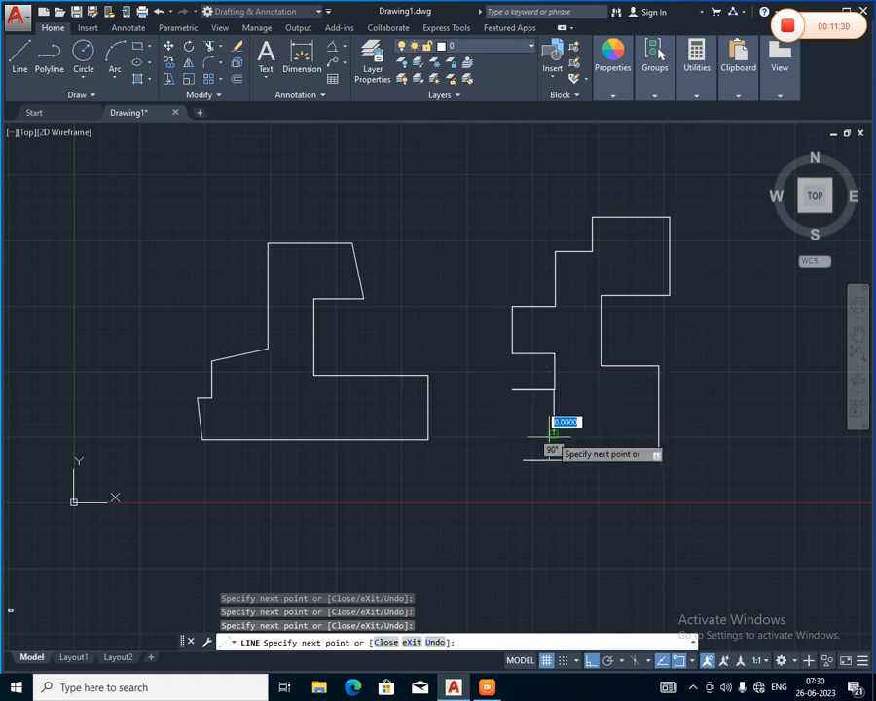
click(523, 454)
key(Return)
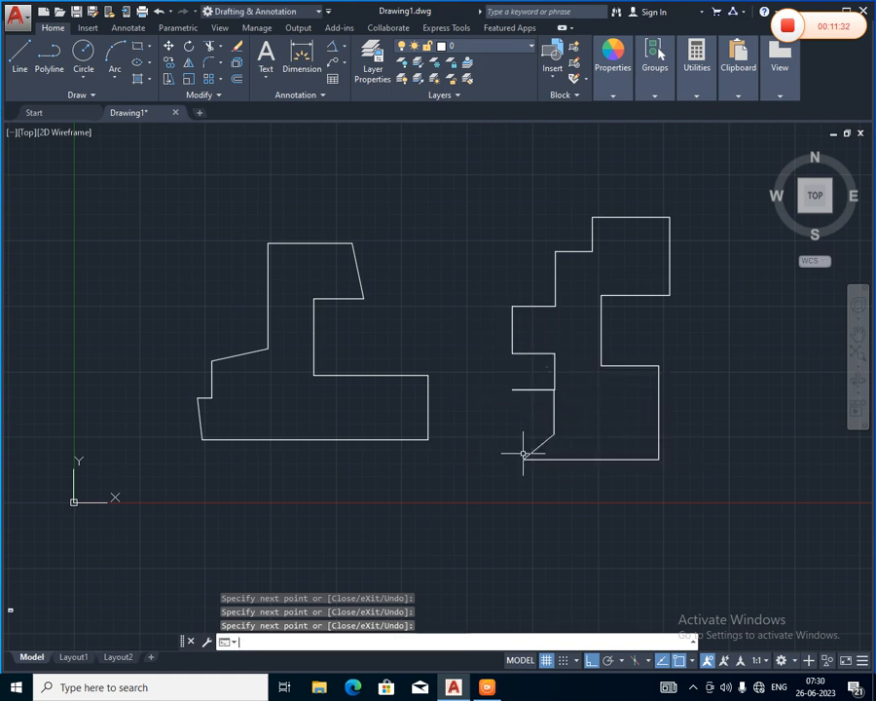
scroll(585, 277, down, 2)
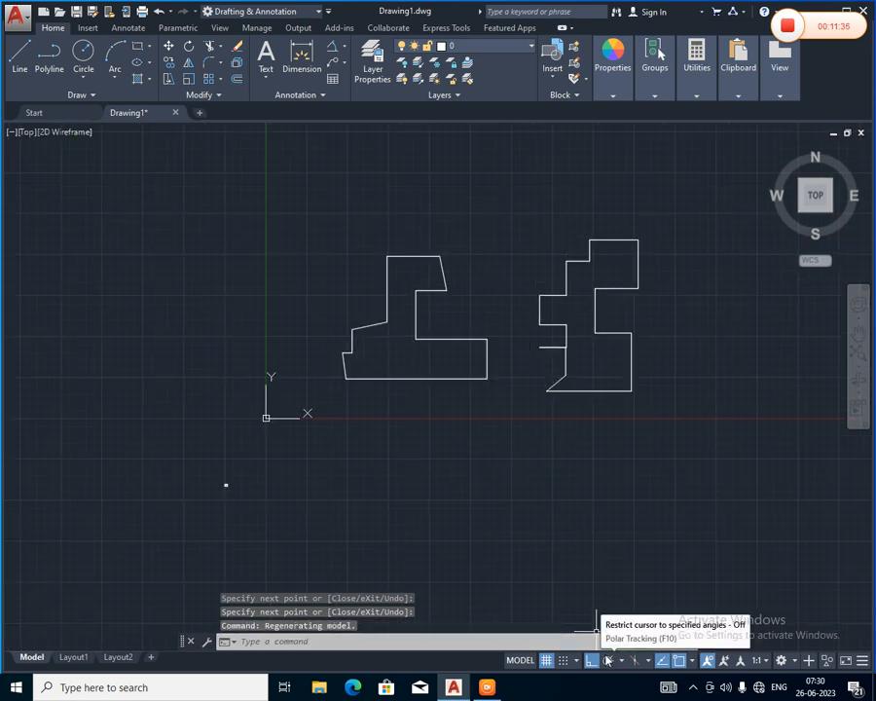
click(19, 60)
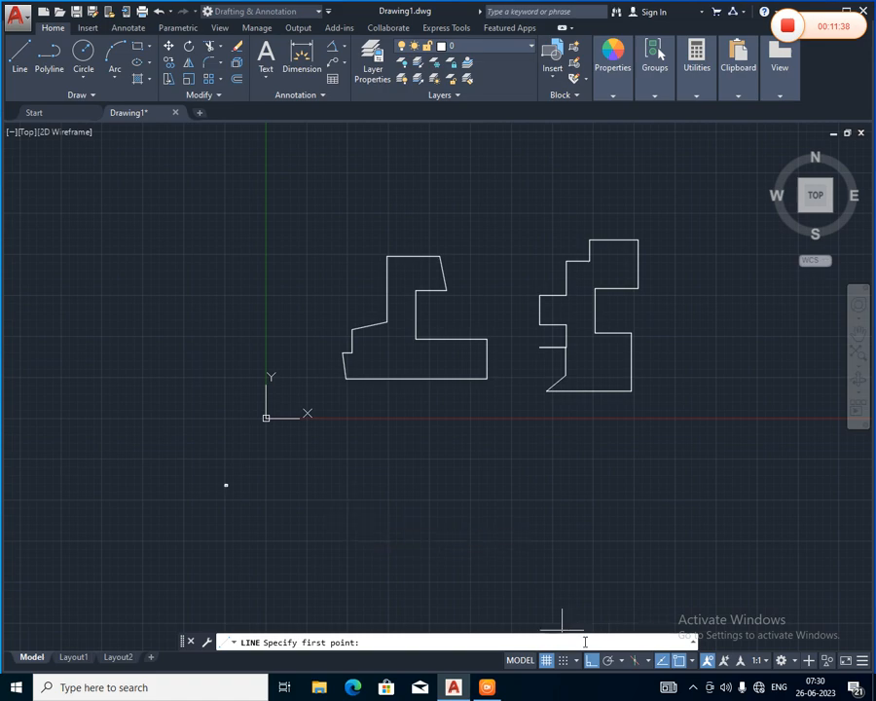
click(610, 662)
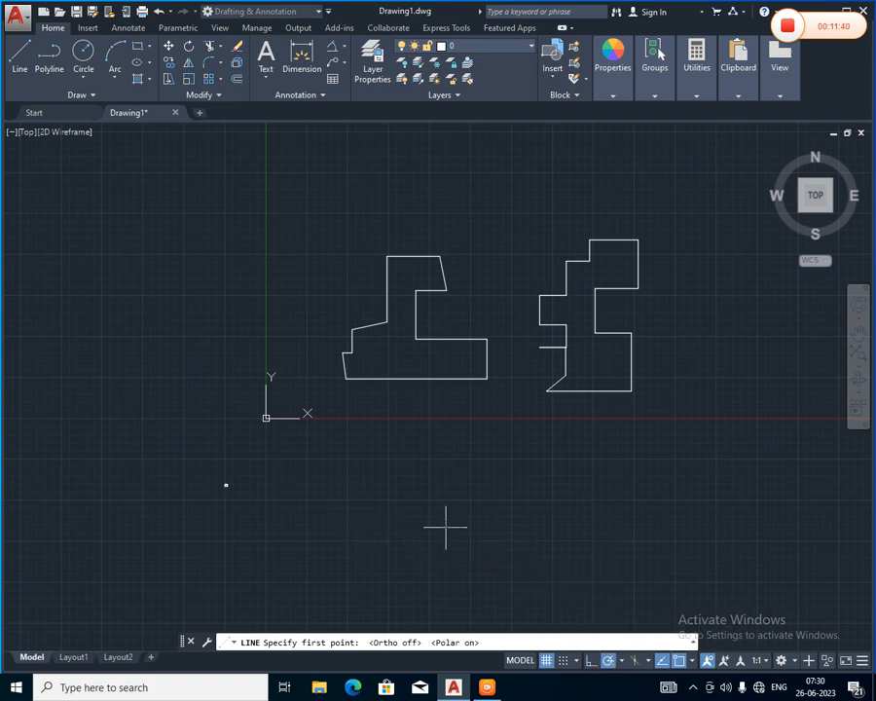
click(446, 528)
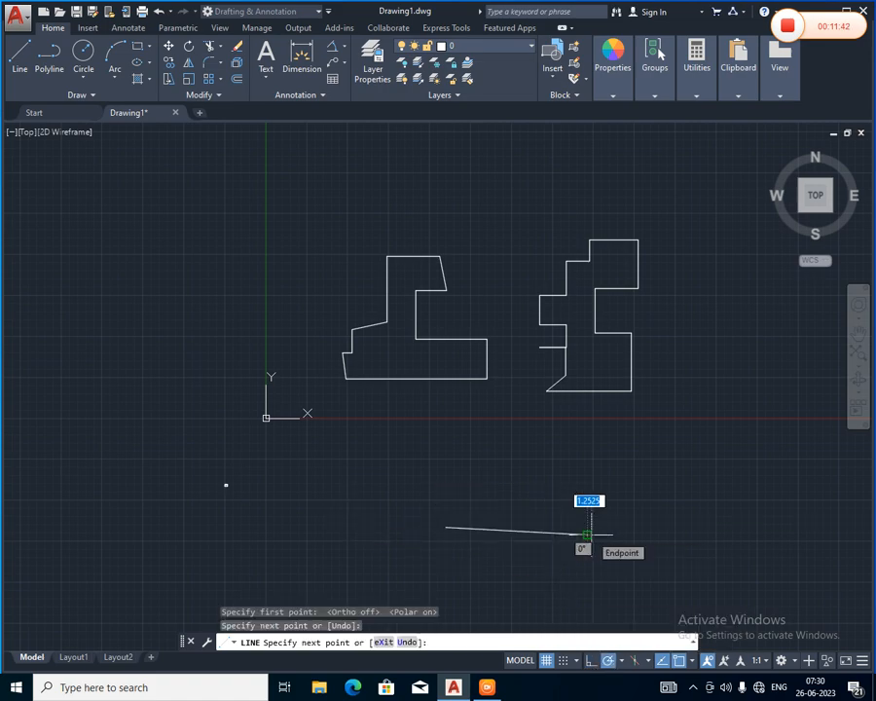
key(Escape)
key(ctrl+z)
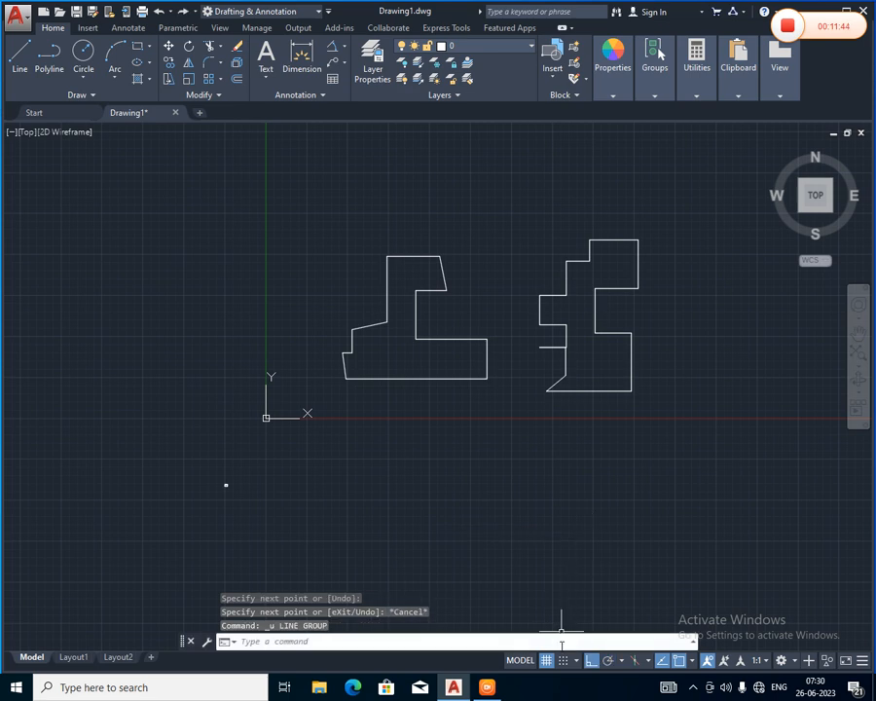
Step: Draw a single horizontal line below the X axis with the Line command in Ortho mode
click(24, 60)
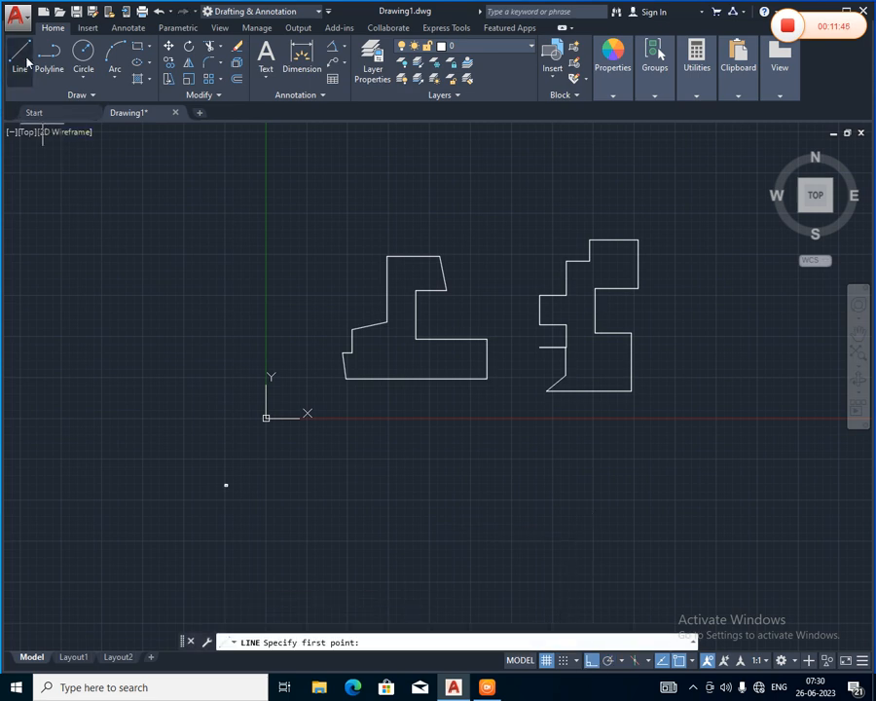
click(455, 546)
click(625, 546)
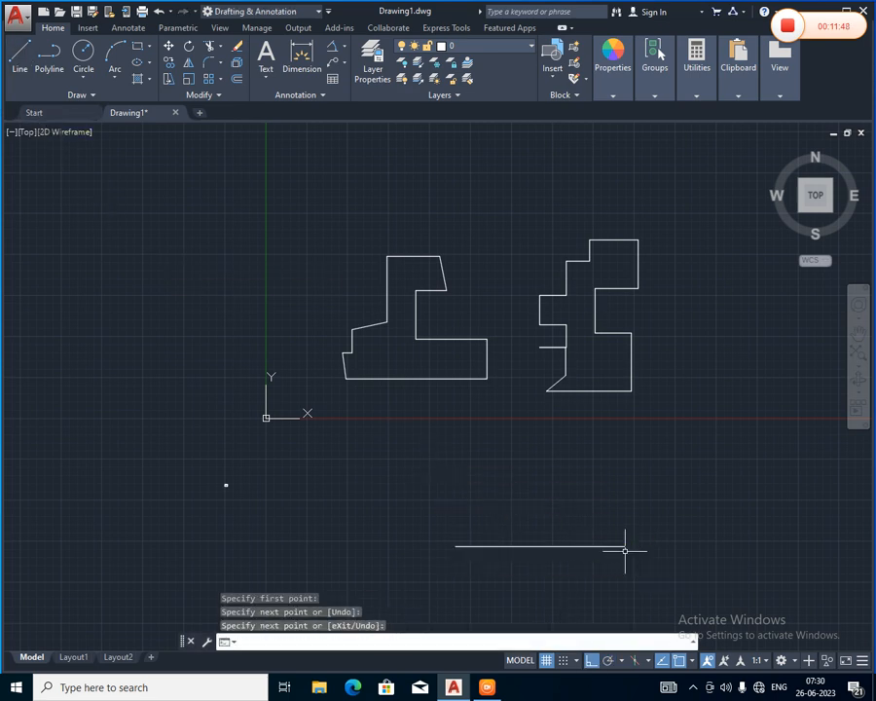
Step: Turn off Ortho mode and draw a line from the horizontal line's right end, 10 units long at a 70° angle
click(19, 61)
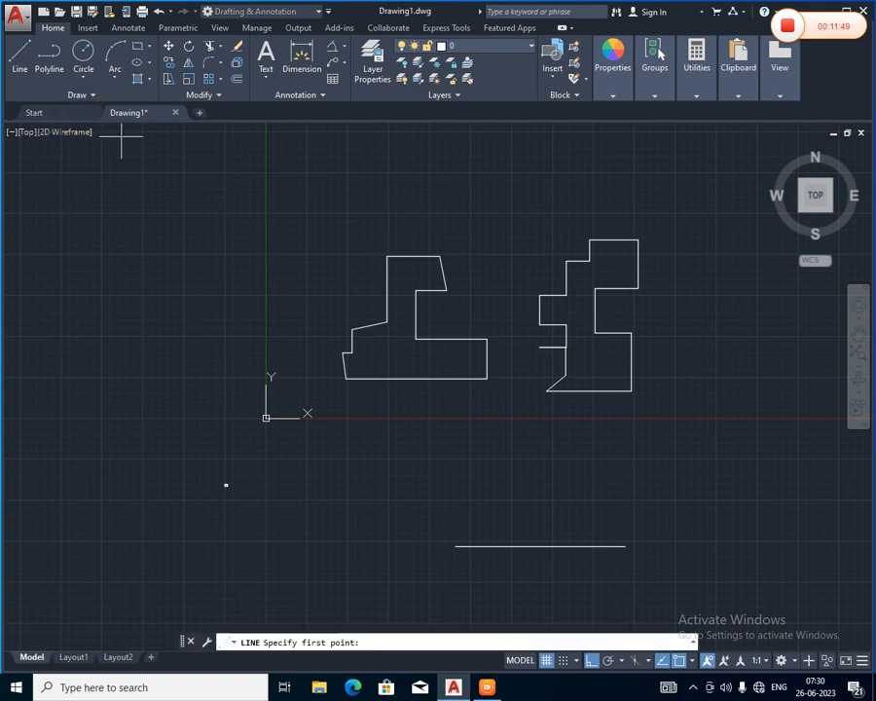
click(624, 546)
key(F8)
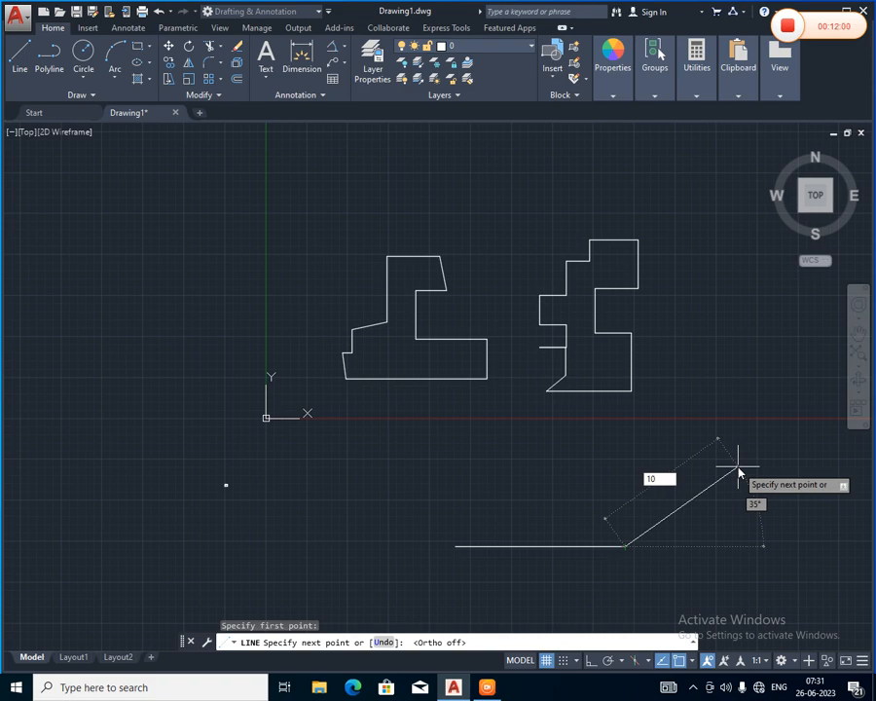
key(Tab)
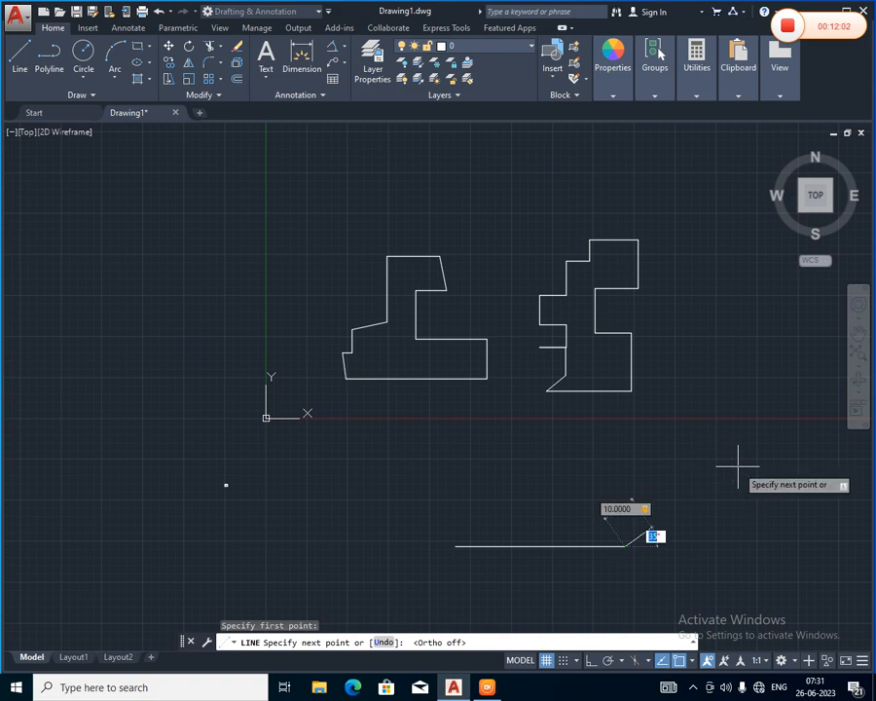
key(Return)
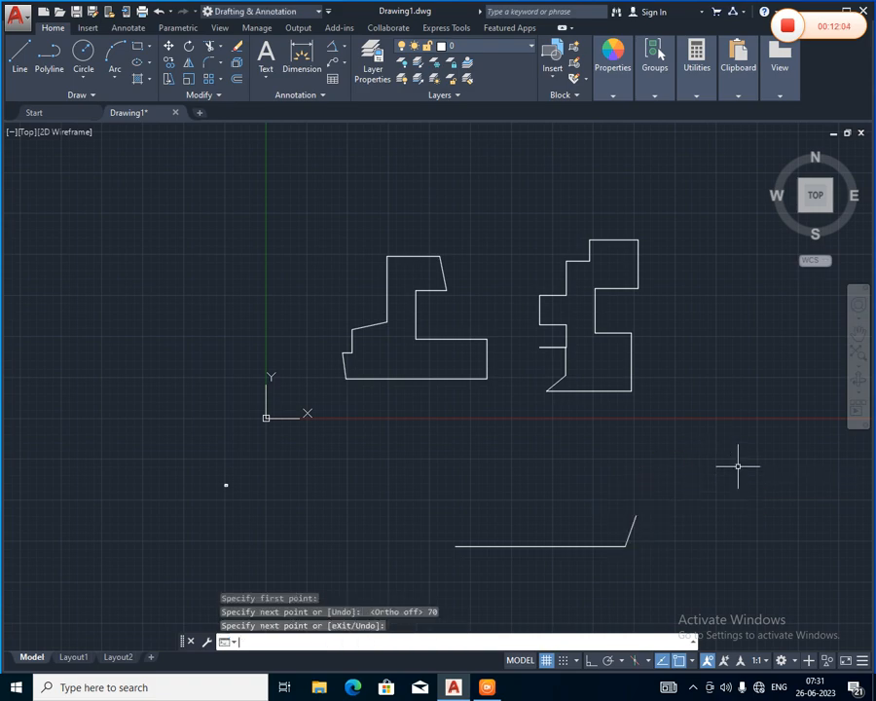
scroll(621, 556, up, 6)
scroll(659, 501, up, 4)
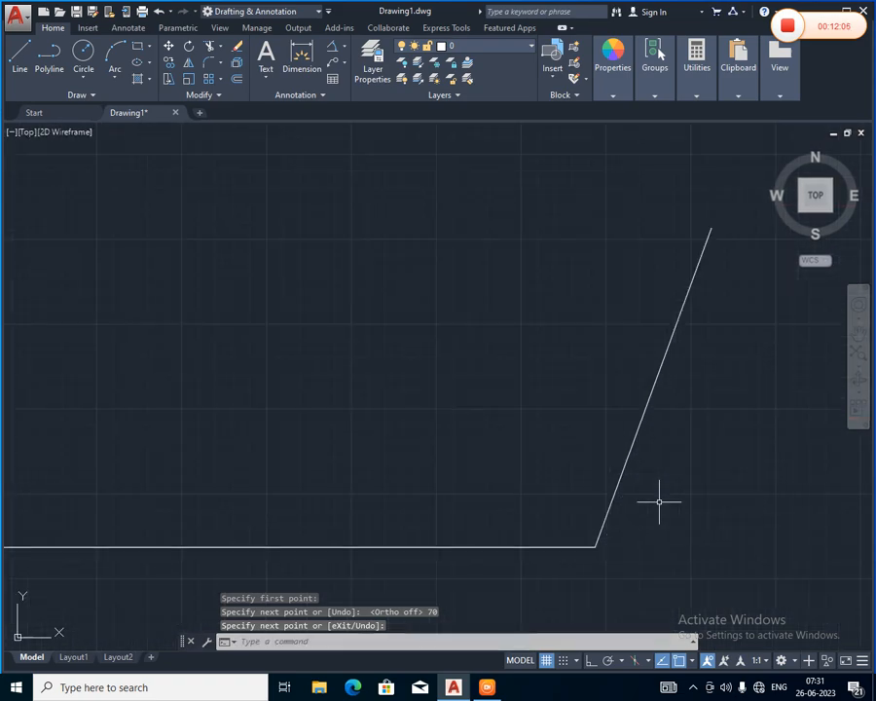
middle_drag(659, 501, 583, 446)
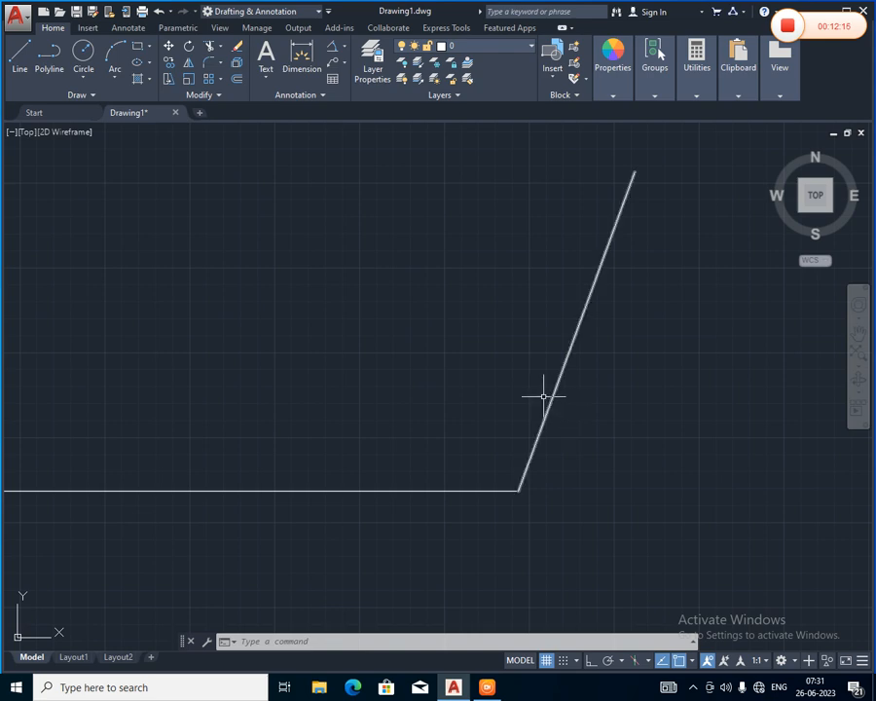
Step: Erase both stepped outlines and the angled line pair together with a crossing lasso selection
scroll(545, 398, down, 5)
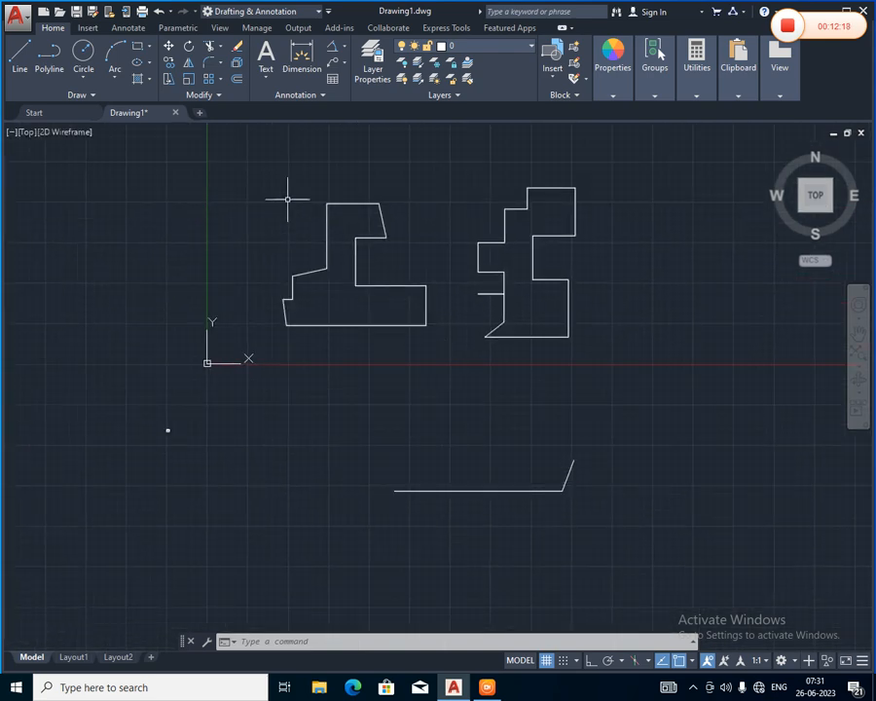
mouse_move(266, 165)
mouse_down()
mouse_move(265, 380)
mouse_move(568, 610)
mouse_move(709, 307)
mouse_move(694, 137)
mouse_move(690, 143)
mouse_up()
key(Delete)
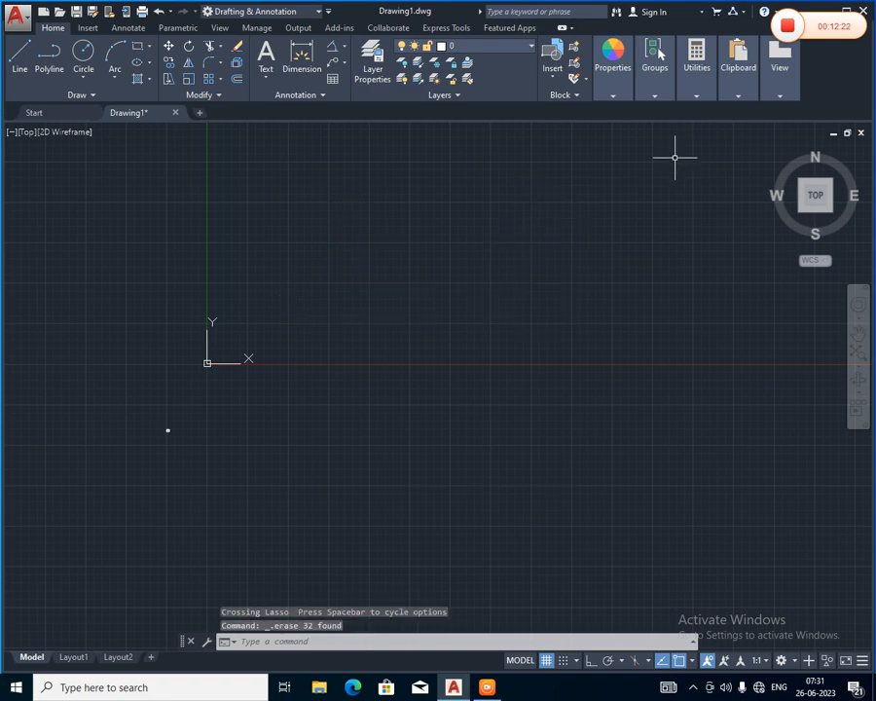